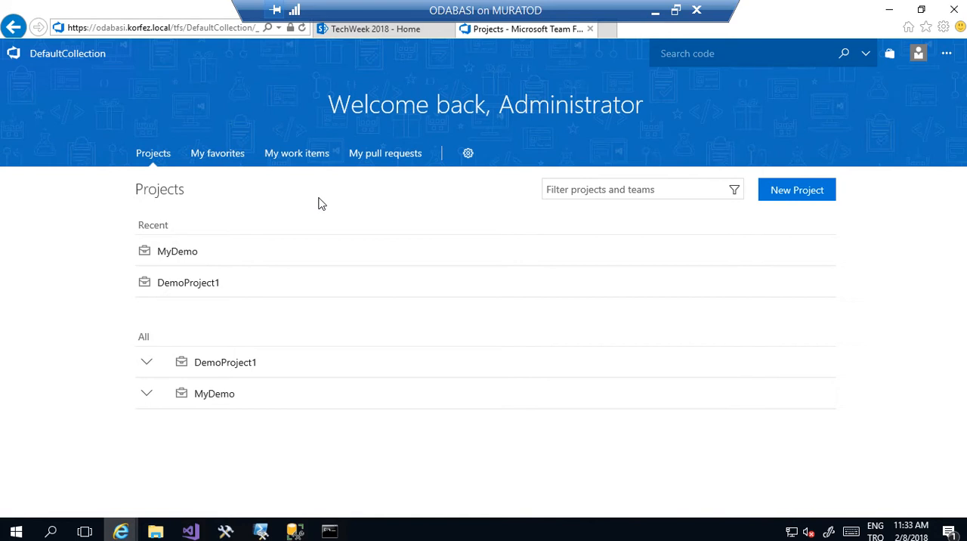
# - Create a new project named SPDemo with Team Foundation Version Control and the Agile work item process
pyautogui.click(780, 195)
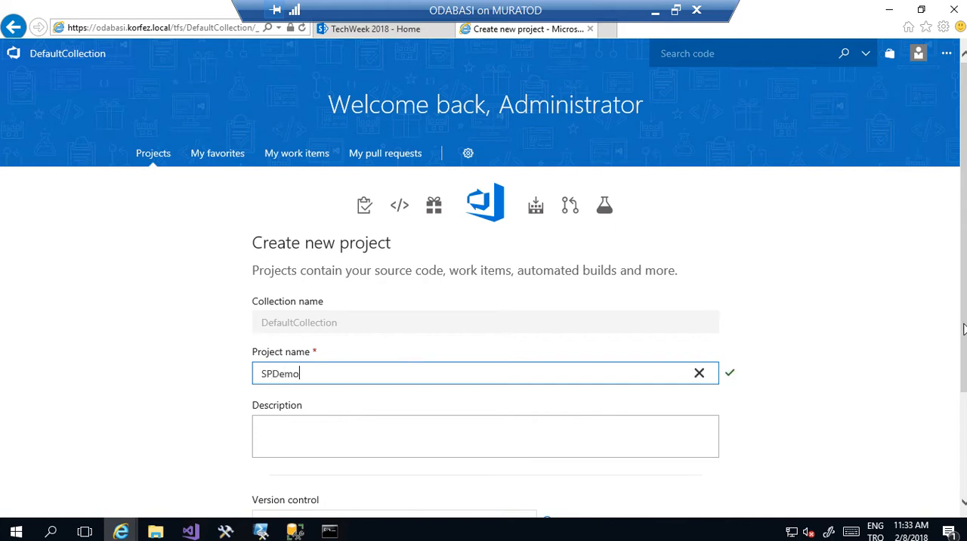
pyautogui.scroll(-3, 963, 328)
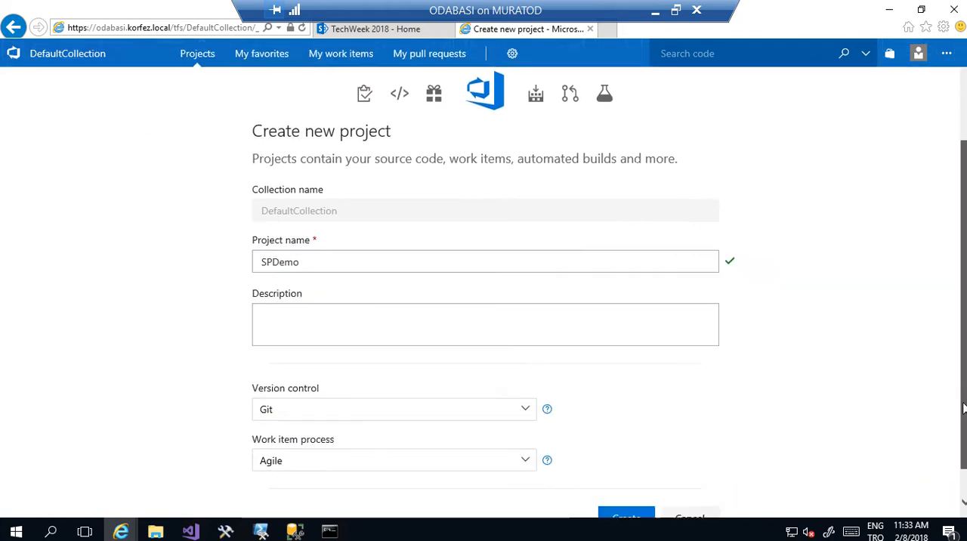
pyautogui.click(529, 406)
pyautogui.click(410, 449)
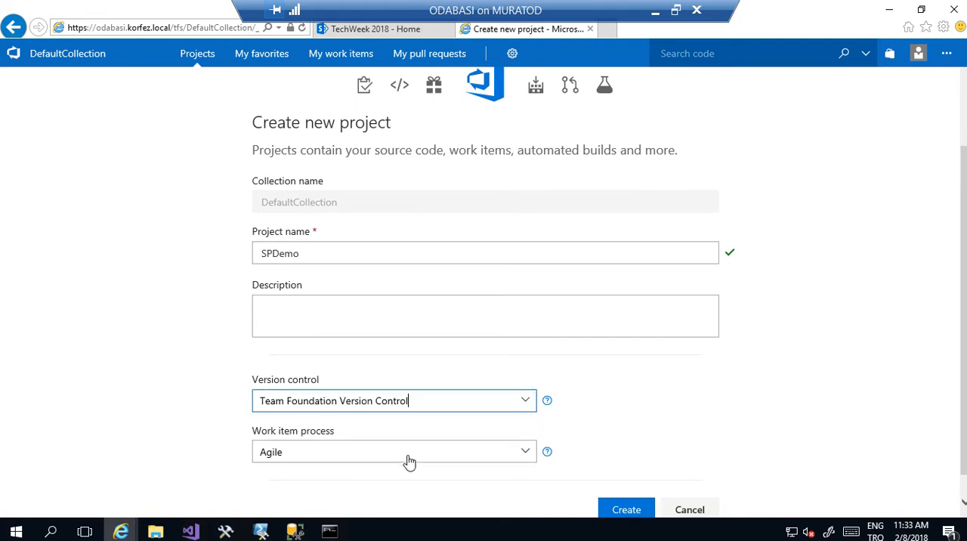
pyautogui.click(510, 453)
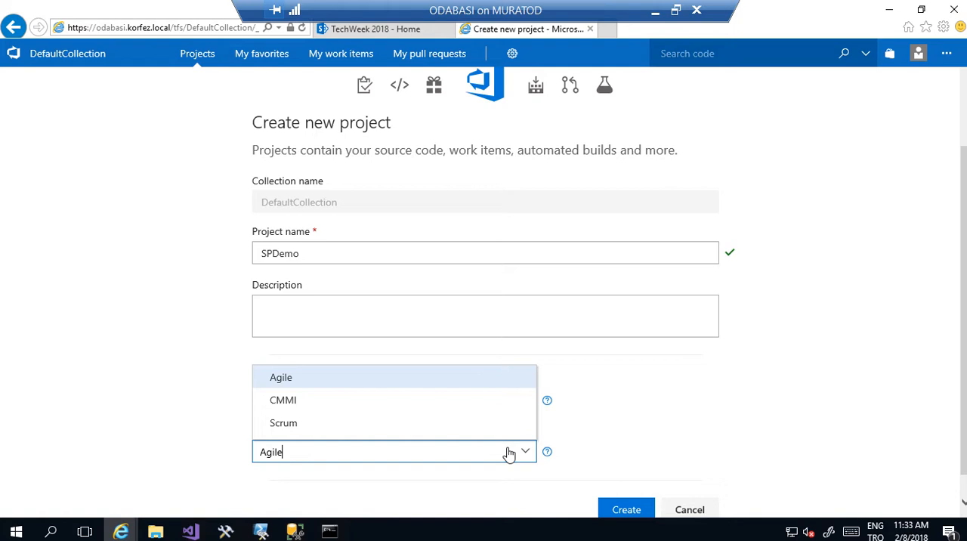
pyautogui.click(510, 452)
pyautogui.click(621, 510)
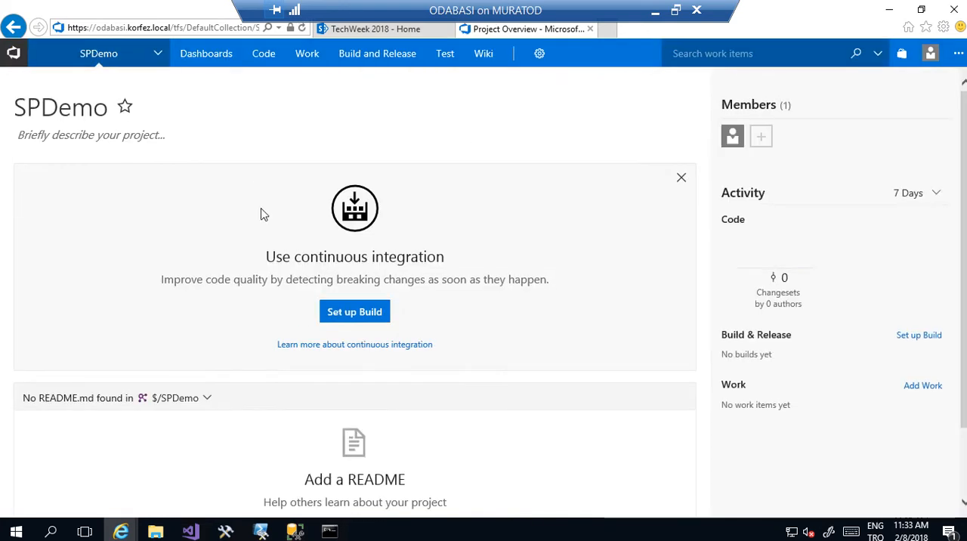
# - Switch to Visual Studio, connect to the SPDemo project in DefaultCollection, and map and get its workspace using the proposed local folder
pyautogui.click(201, 533)
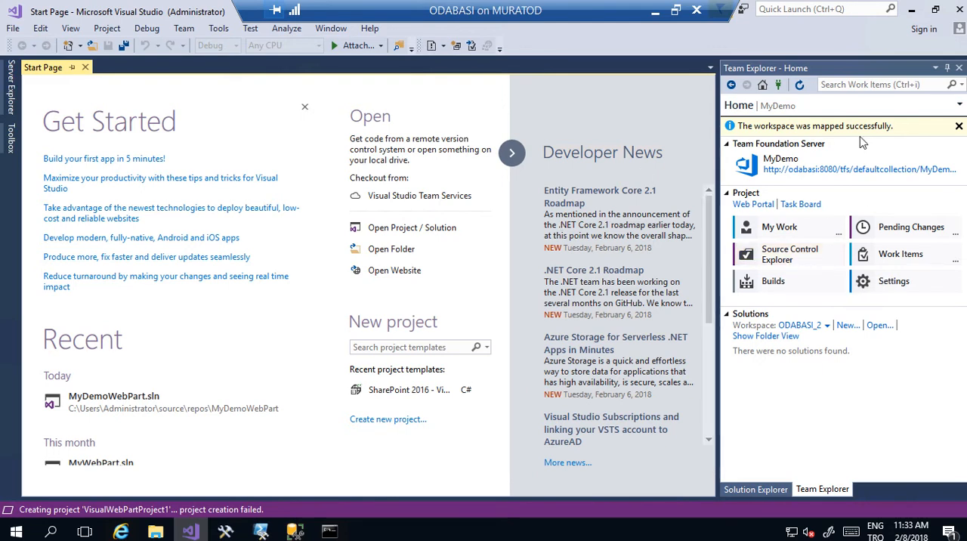
pyautogui.click(778, 86)
pyautogui.click(772, 127)
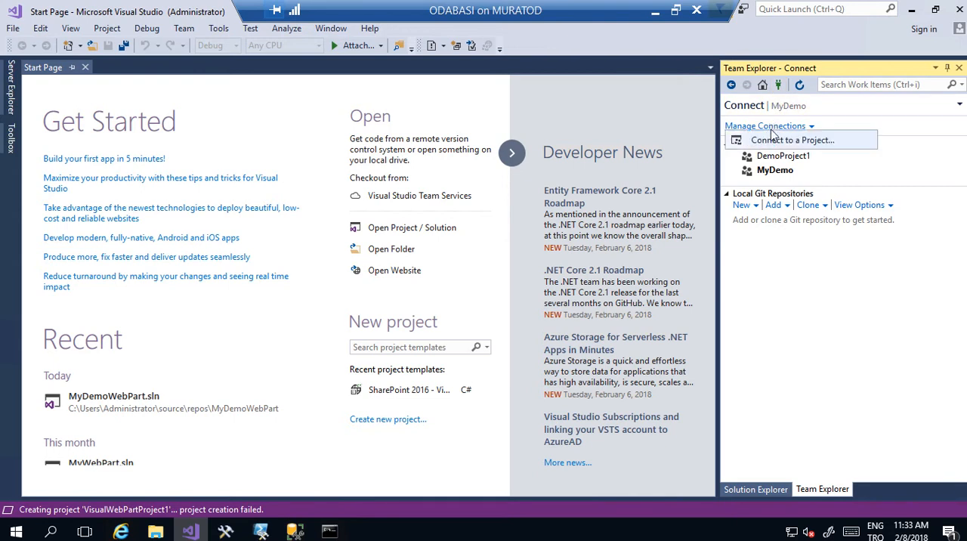
pyautogui.click(772, 143)
pyautogui.click(341, 196)
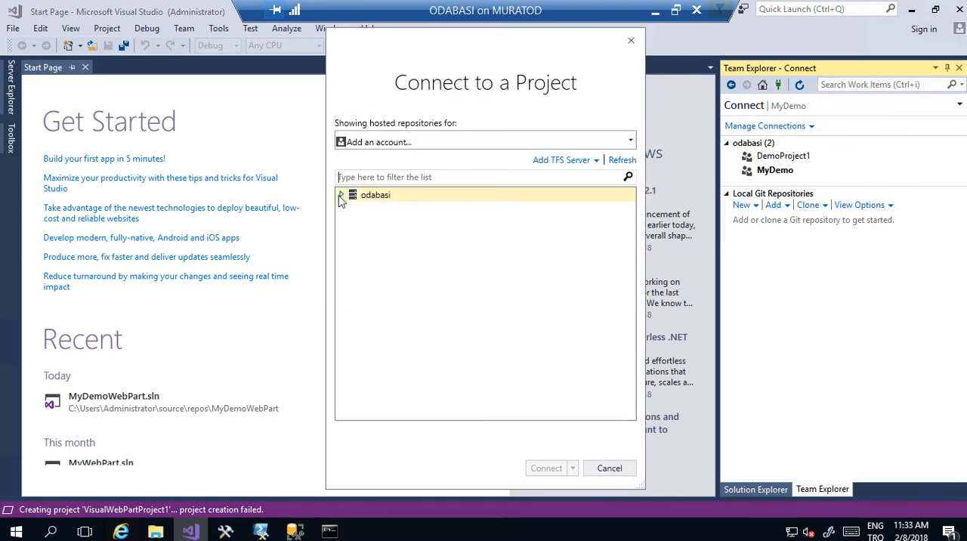
pyautogui.click(353, 209)
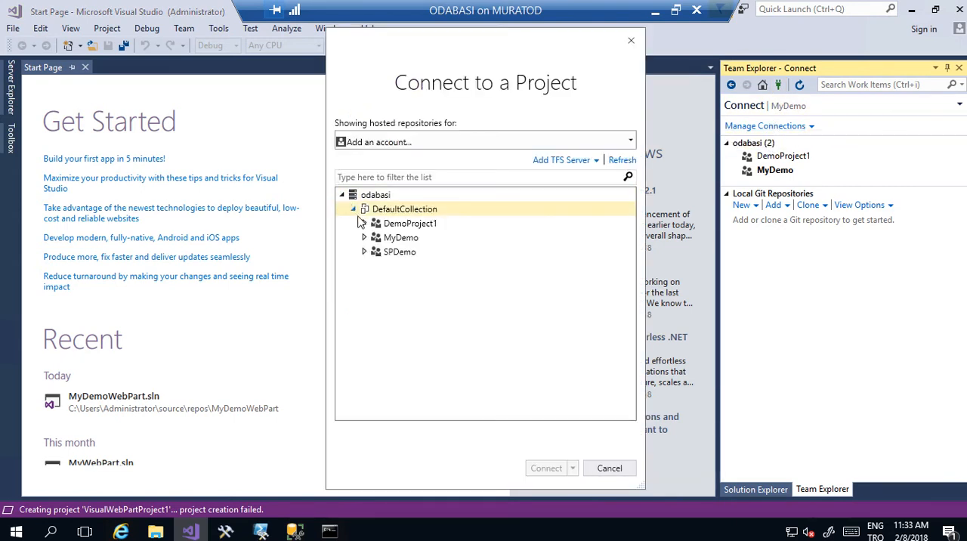
pyautogui.click(393, 252)
pyautogui.click(551, 469)
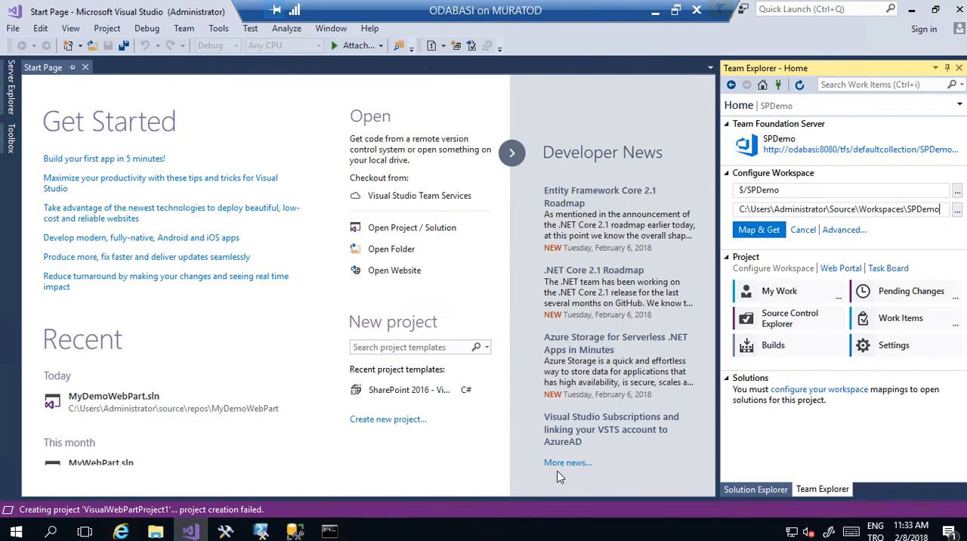
pyautogui.click(776, 230)
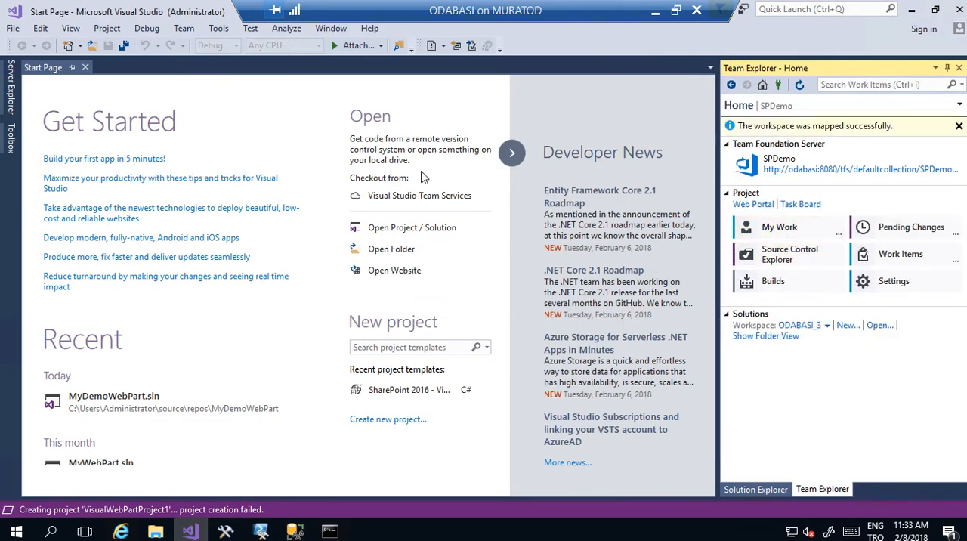
# - Create a SharePoint 2016 - Visual Web Part project named SPDEMOWebPart, set to deploy as a farm solution
pyautogui.click(14, 29)
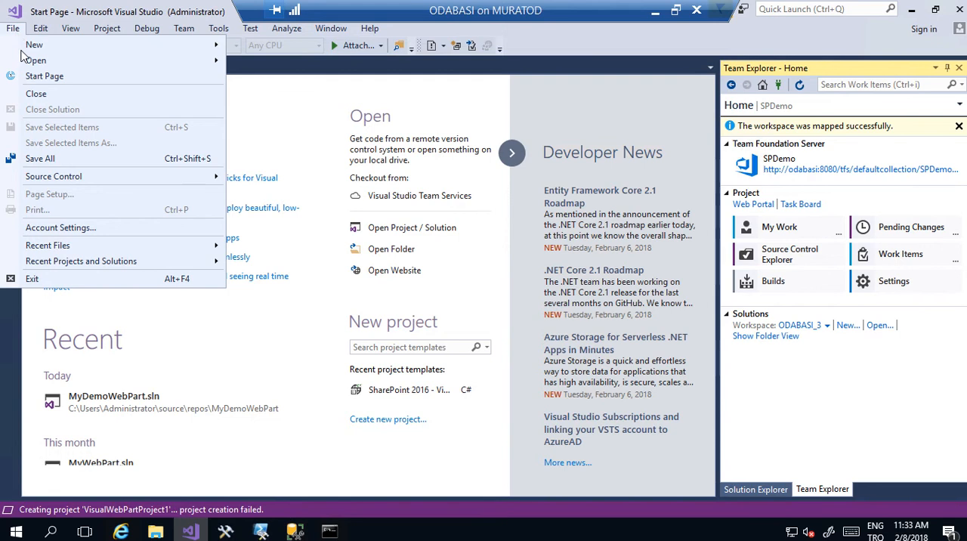
pyautogui.moveTo(30, 46)
pyautogui.click(260, 45)
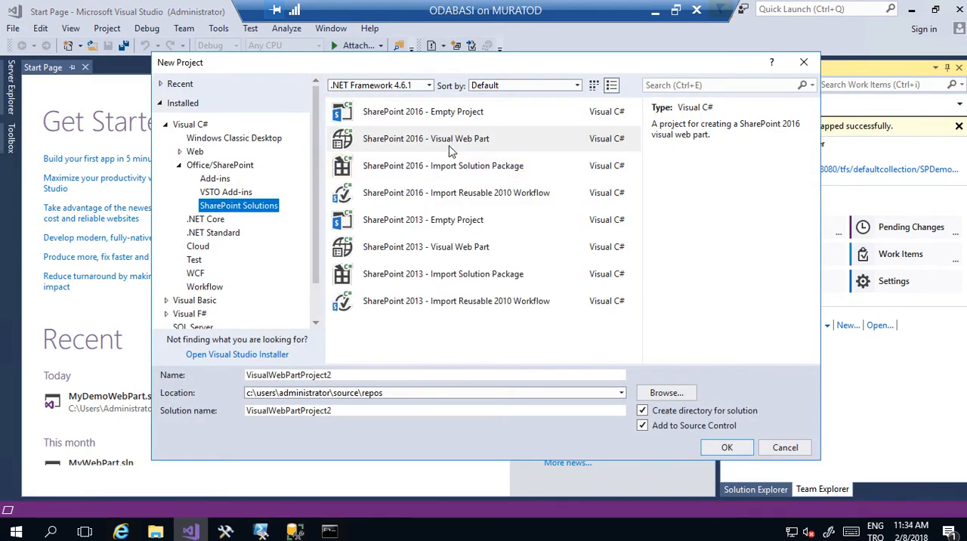
pyautogui.click(451, 148)
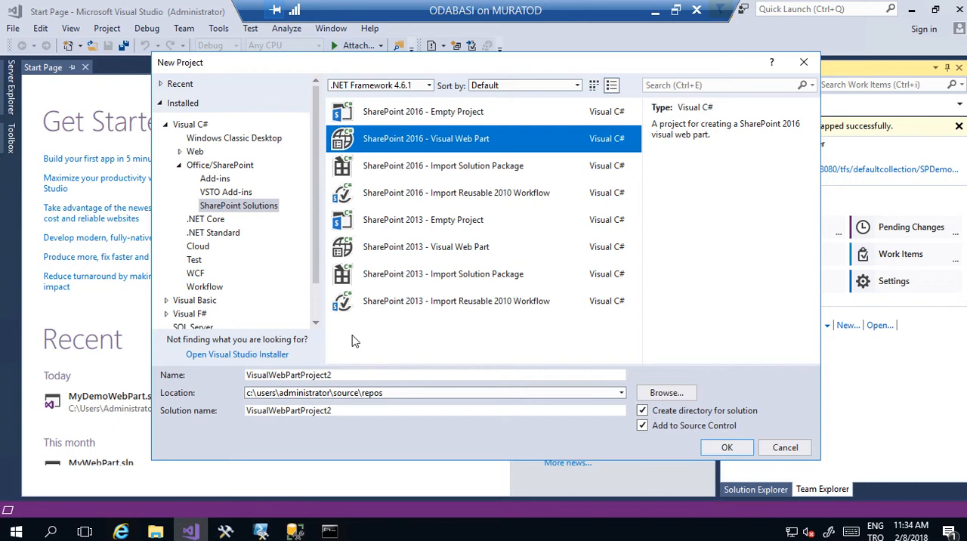
pyautogui.click(352, 373)
pyautogui.write('SPD')
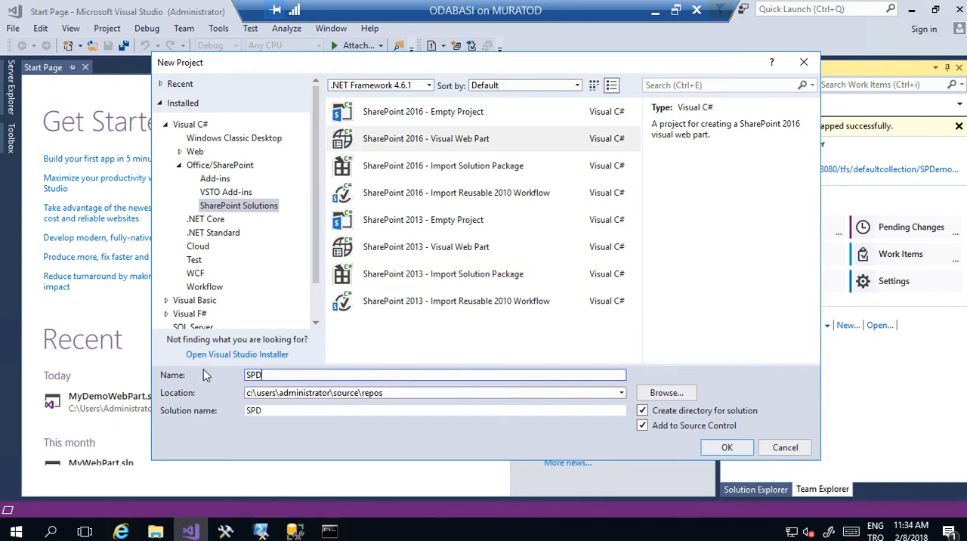
pyautogui.write('EMOWebPart')
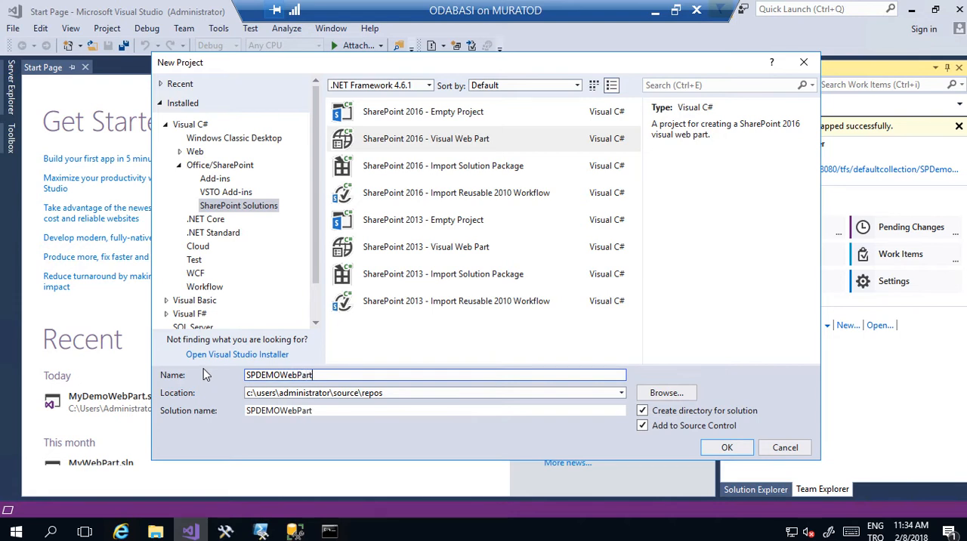
pyautogui.click(723, 448)
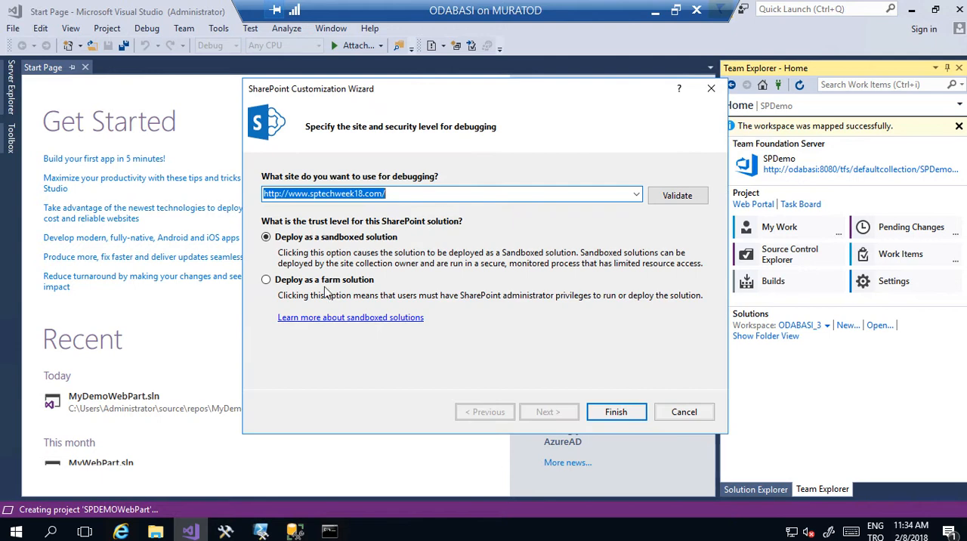
pyautogui.click(325, 284)
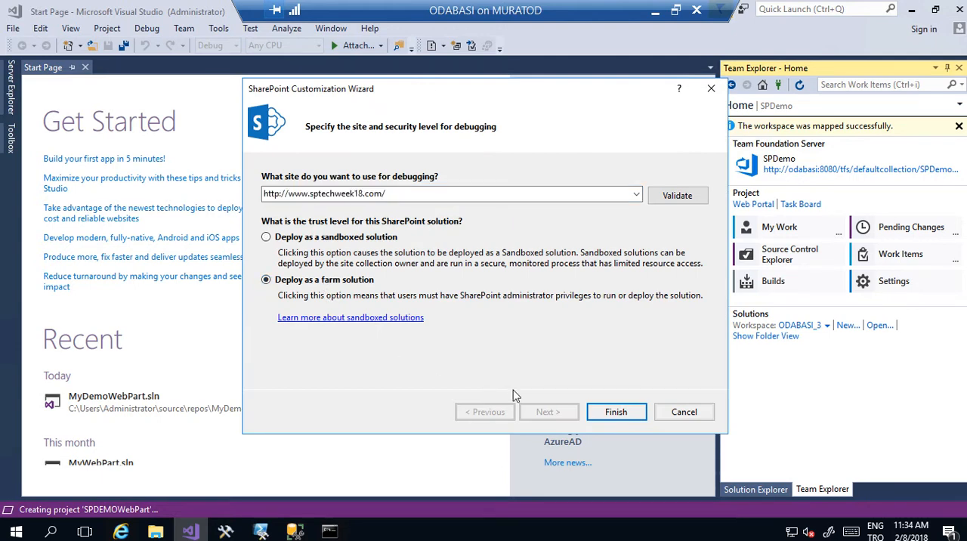
pyautogui.click(609, 414)
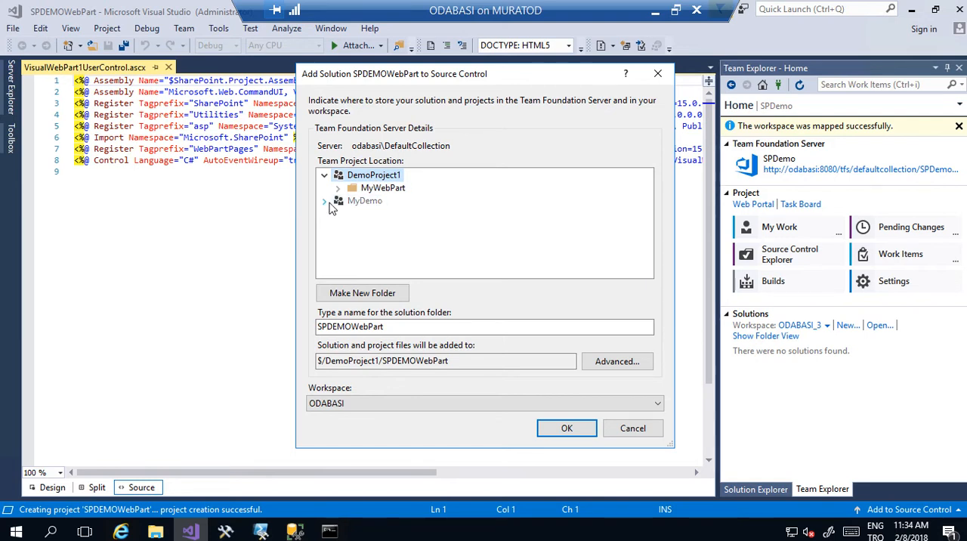
pyautogui.rightClick(384, 176)
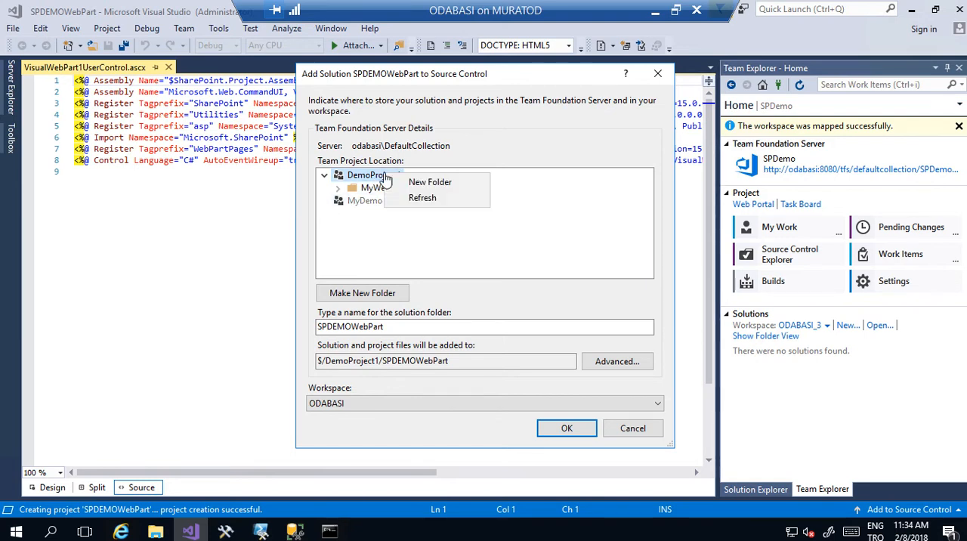
pyautogui.click(412, 197)
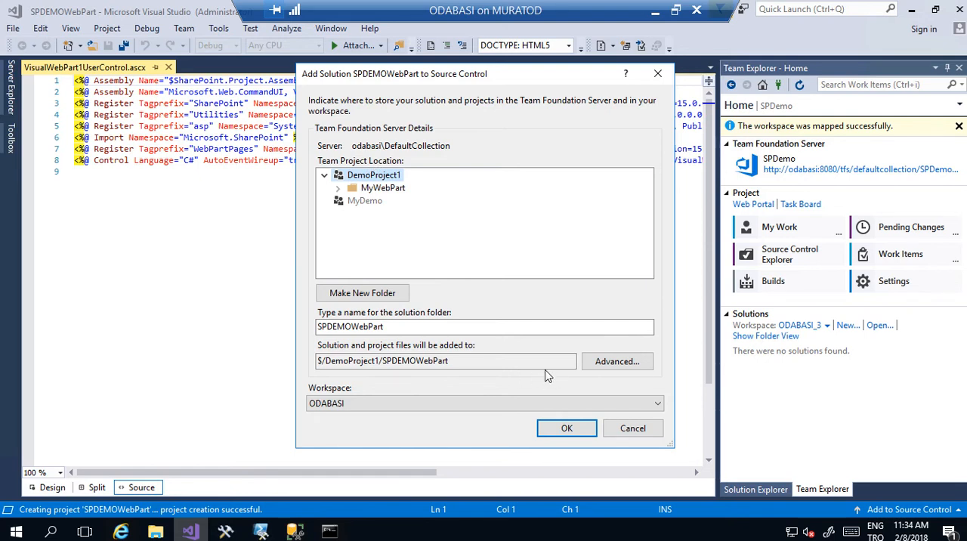
pyautogui.click(607, 361)
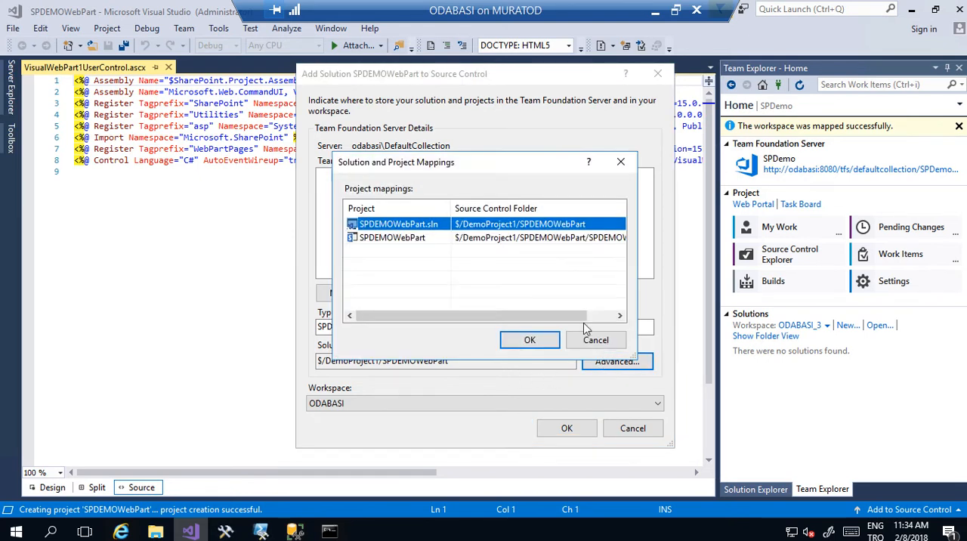
pyautogui.click(598, 339)
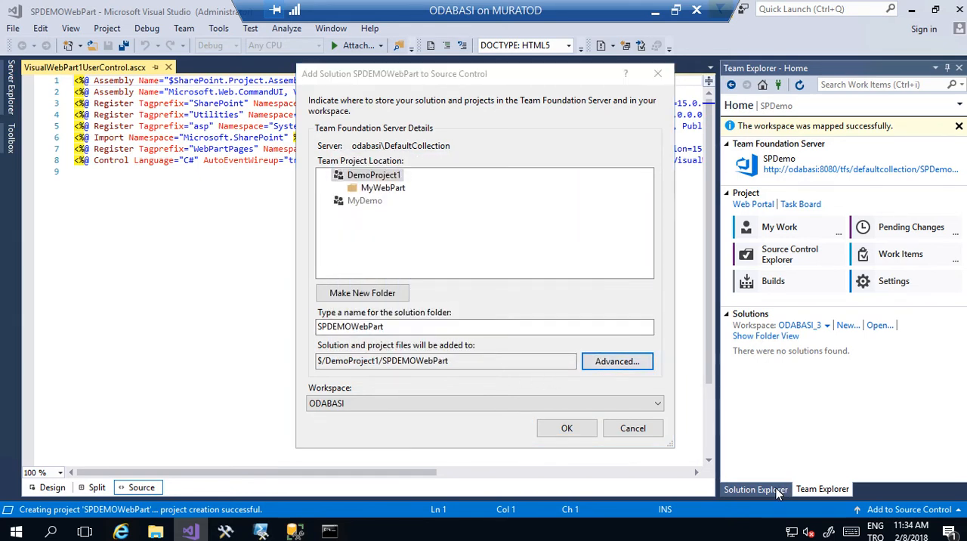
pyautogui.click(633, 429)
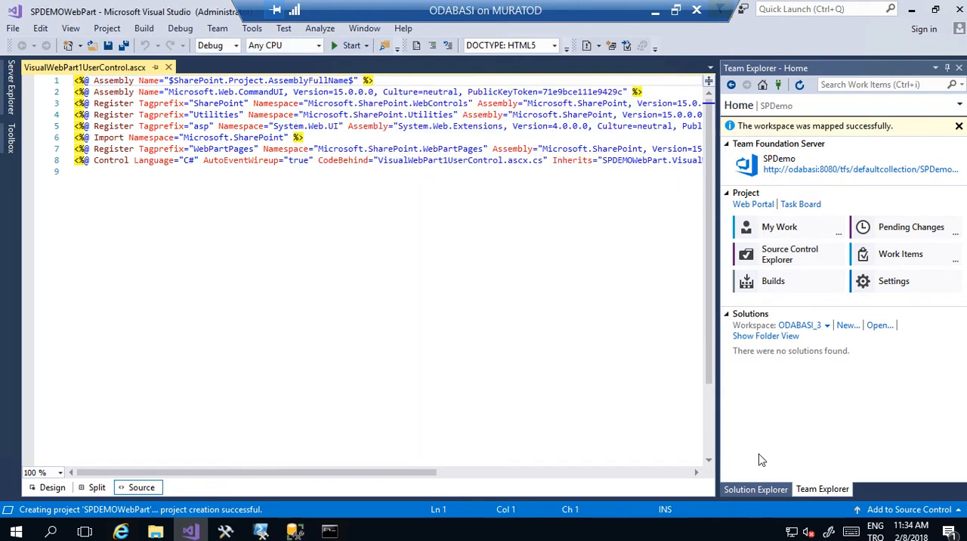
# - Open Source Control Explorer, refresh the DefaultCollection folder tree and select the SPDemo project
pyautogui.click(756, 490)
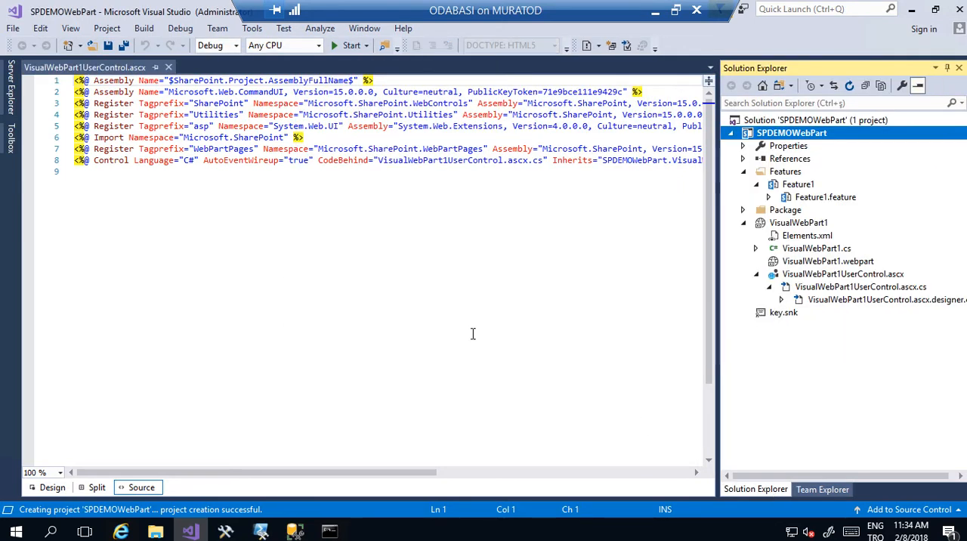
pyautogui.click(824, 490)
pyautogui.click(778, 257)
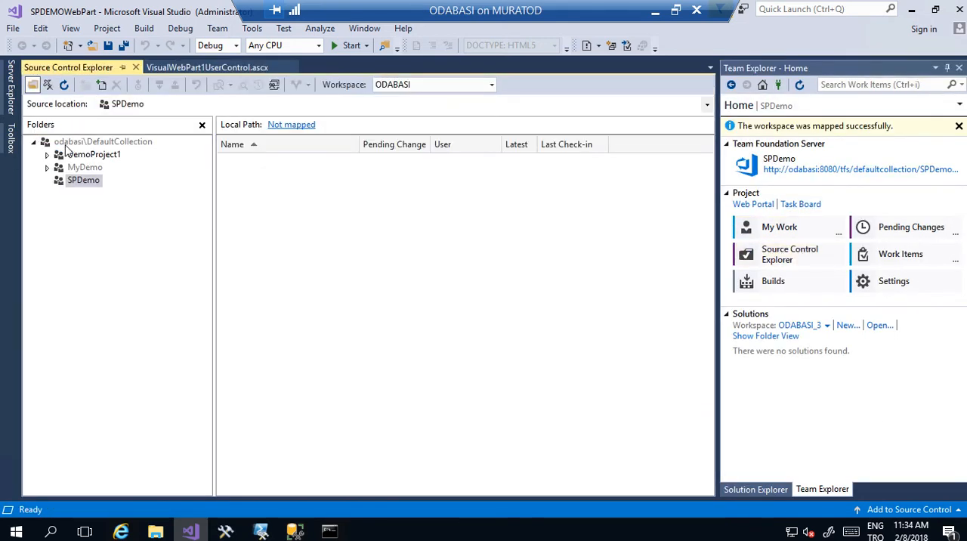
pyautogui.click(67, 144)
pyautogui.rightClick(66, 144)
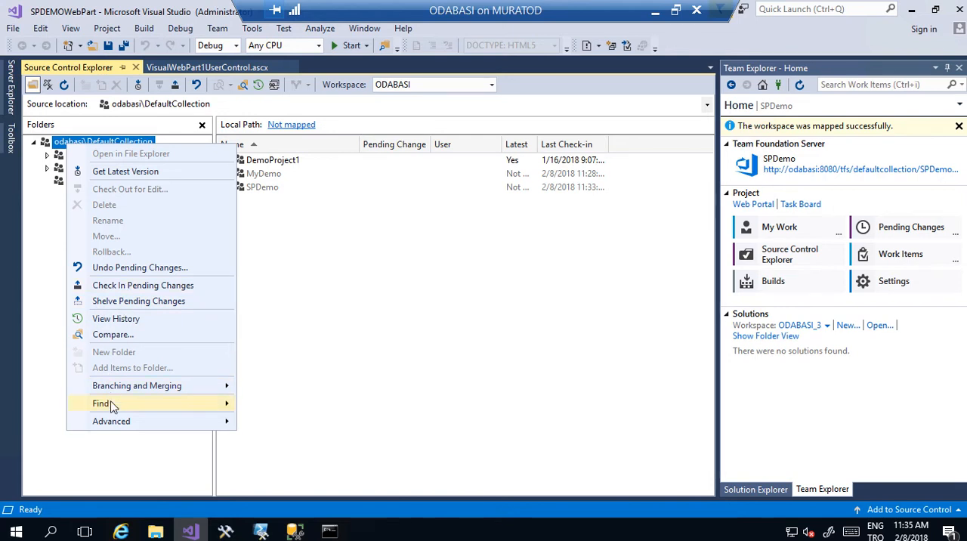
pyautogui.click(67, 80)
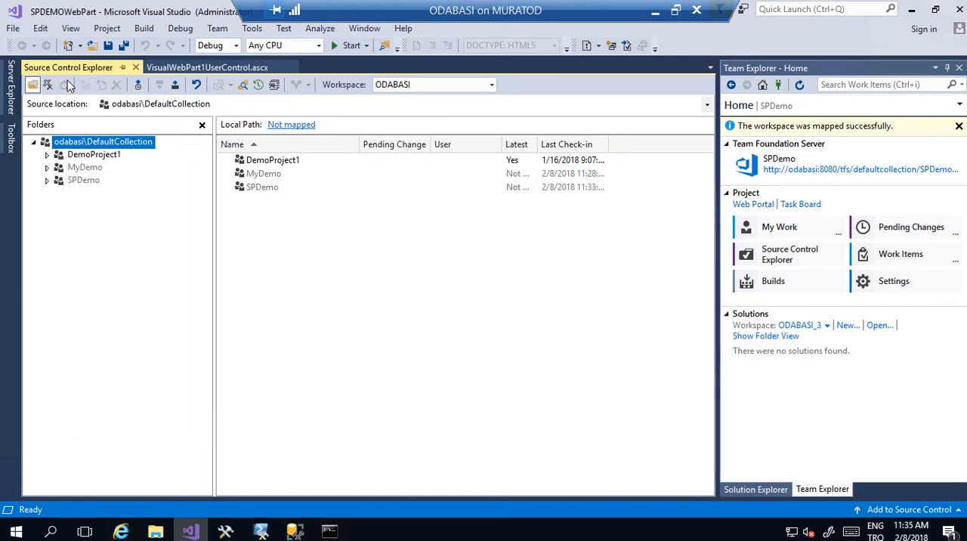
pyautogui.click(78, 180)
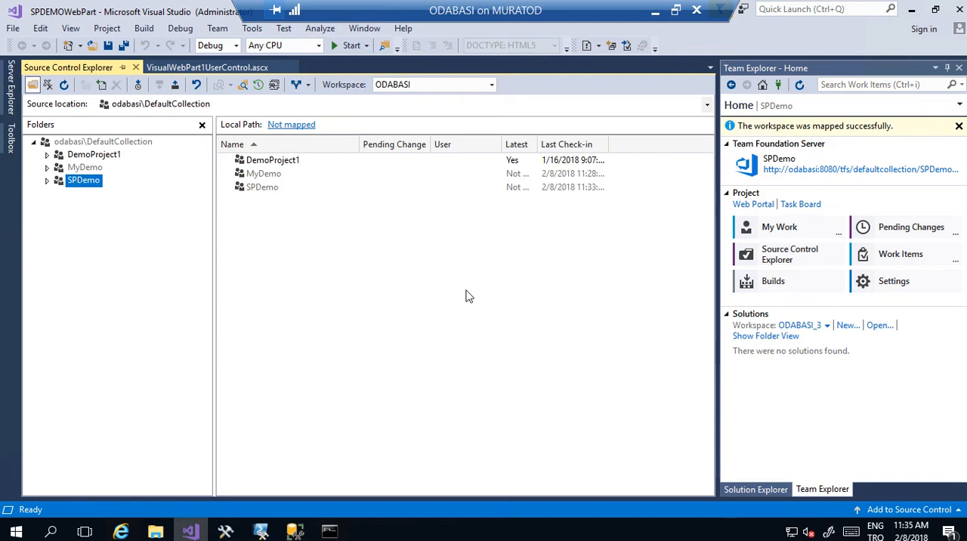
# - Add the SPDEMOWebPart solution to source control under the SPDemo project, in a solution folder named SPDEMOWebPart
pyautogui.click(757, 490)
pyautogui.press('Up')
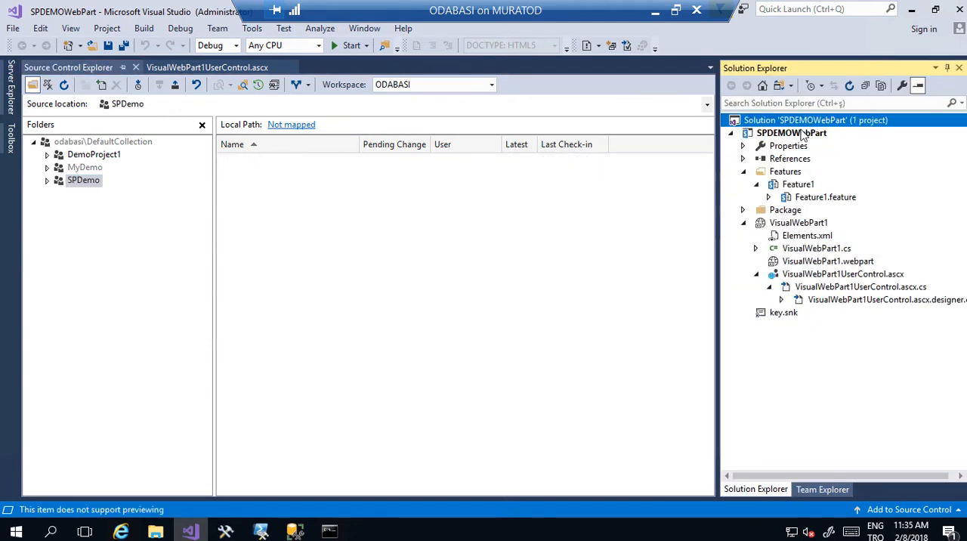
pyautogui.rightClick(807, 125)
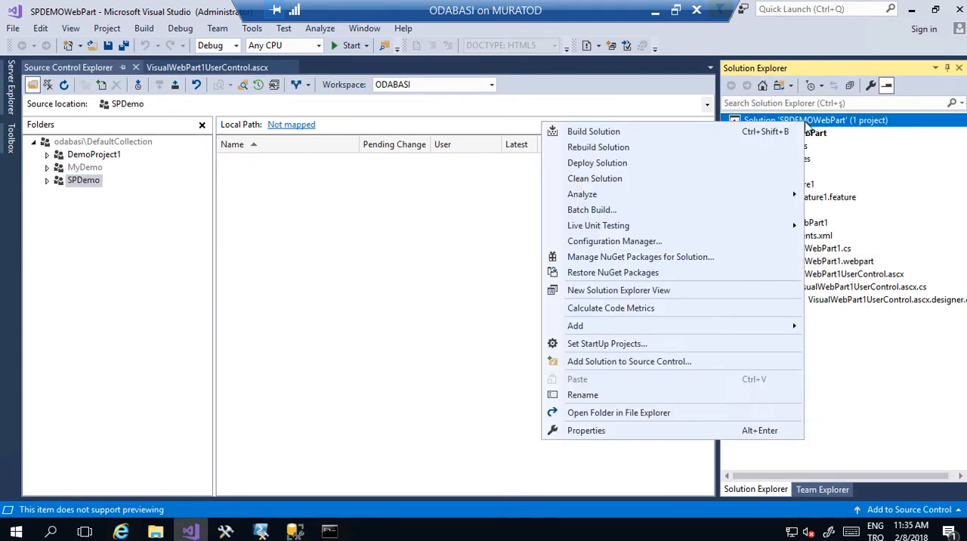
pyautogui.click(627, 361)
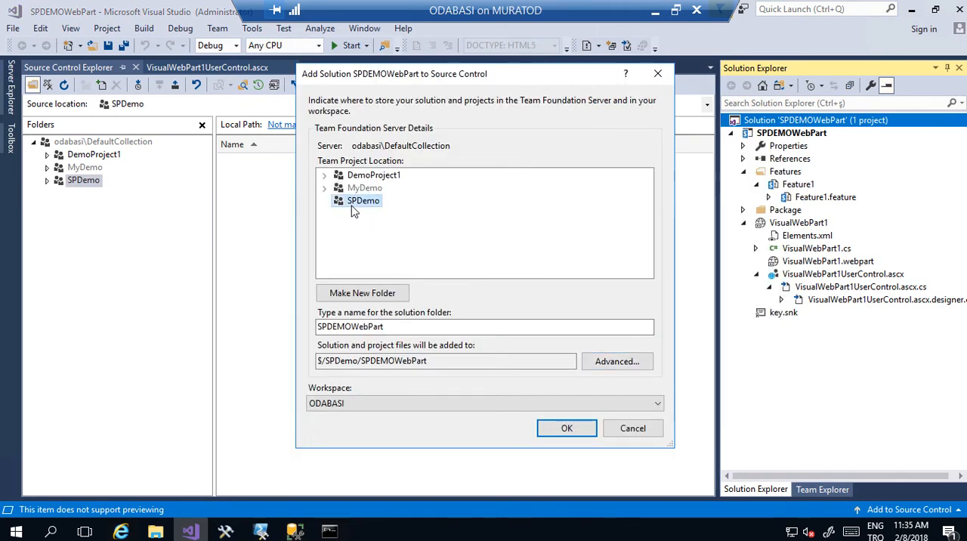
pyautogui.click(565, 429)
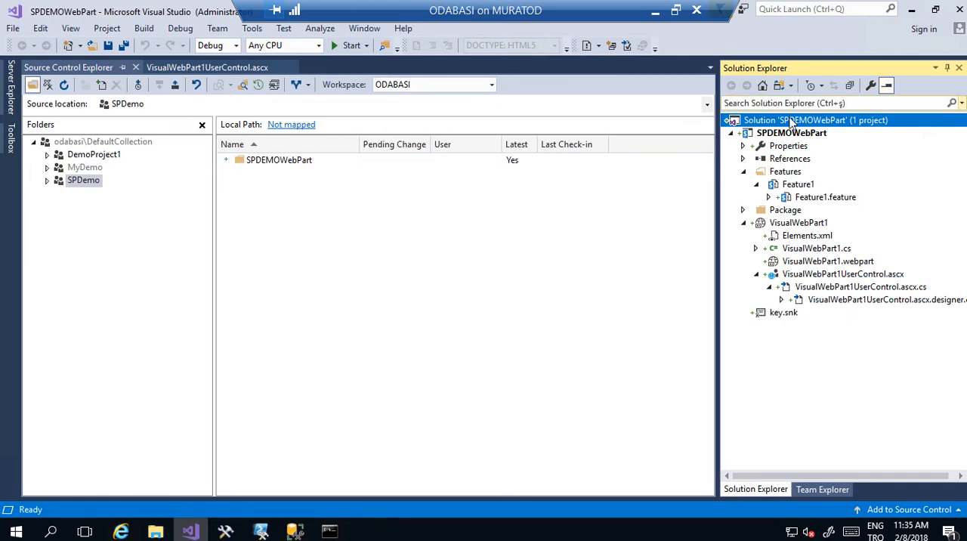
# - Check in the newly added SPDEMOWebPart solution files to source control without a comment
pyautogui.rightClick(788, 127)
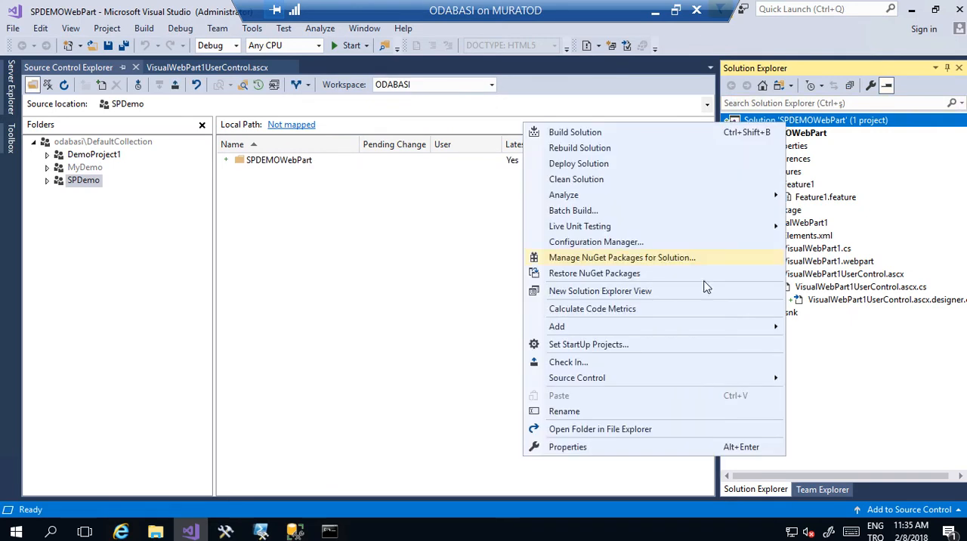
pyautogui.click(633, 367)
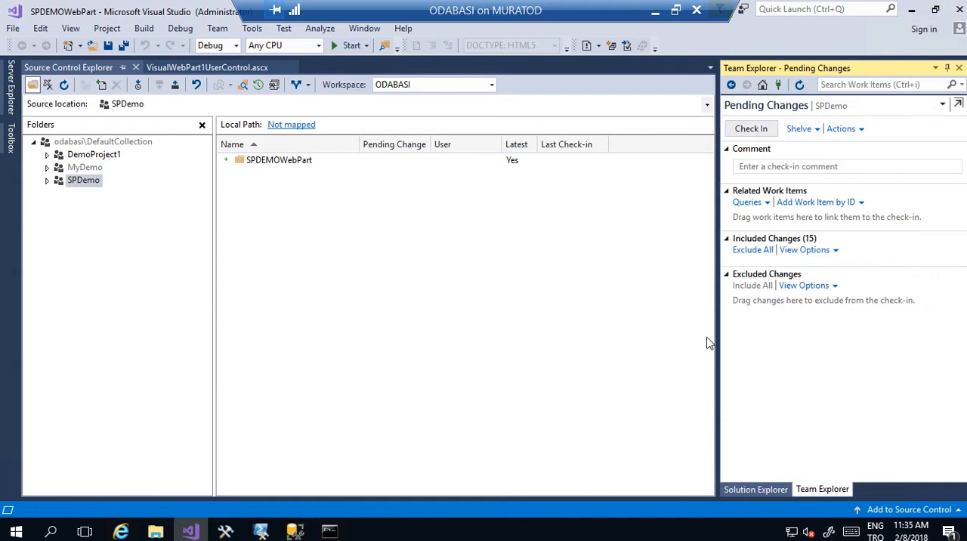
pyautogui.click(755, 130)
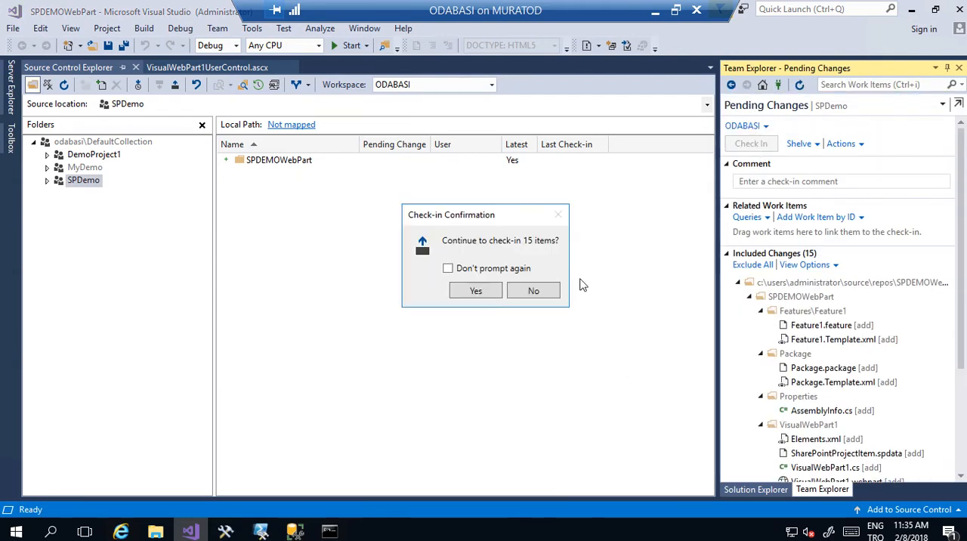
pyautogui.click(487, 296)
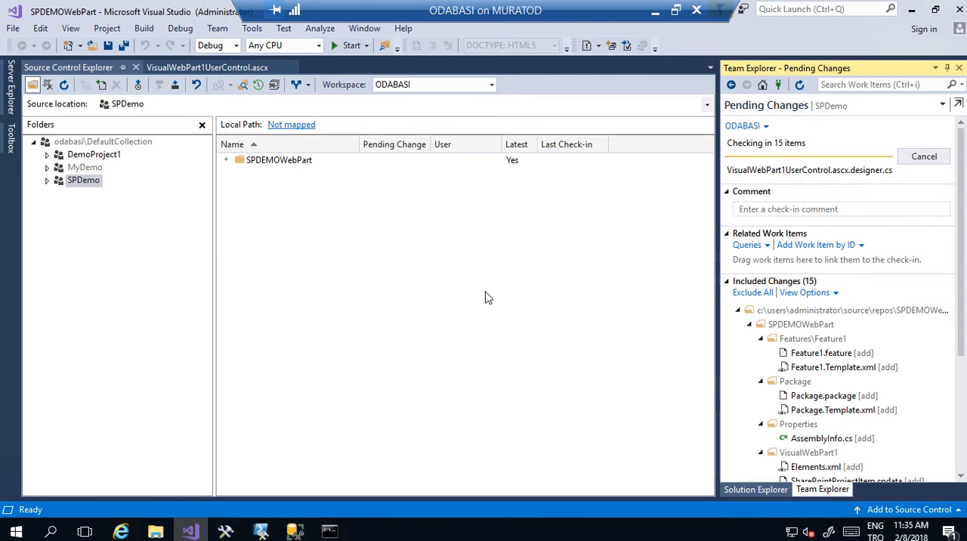
# - Open VisualWebPart1UserControl.ascx in Design view and add a Label control to the empty page
pyautogui.click(754, 490)
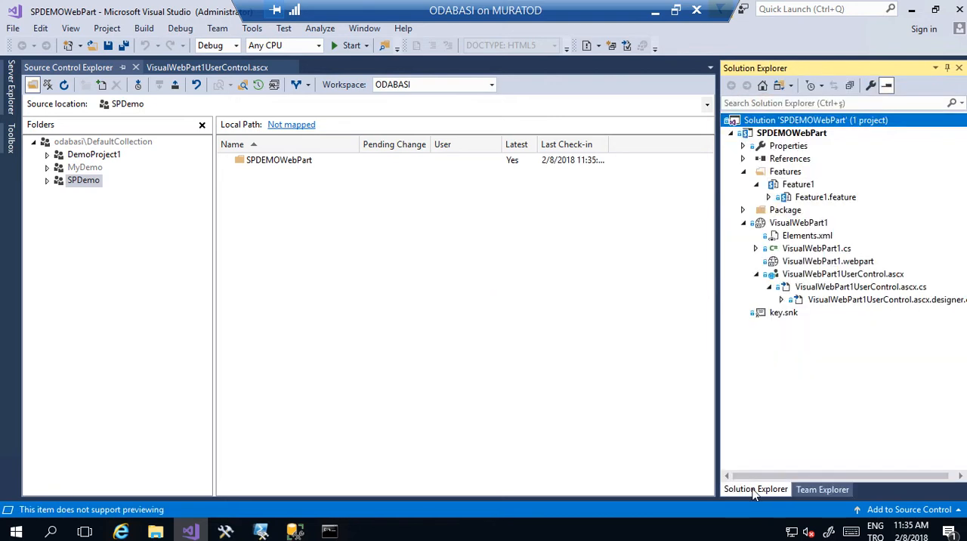
pyautogui.doubleClick(838, 279)
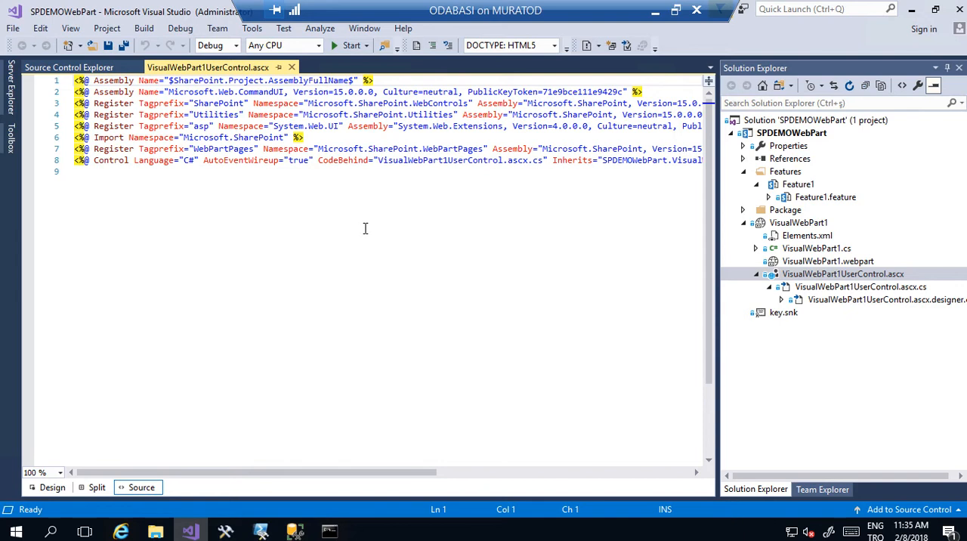
pyautogui.click(53, 487)
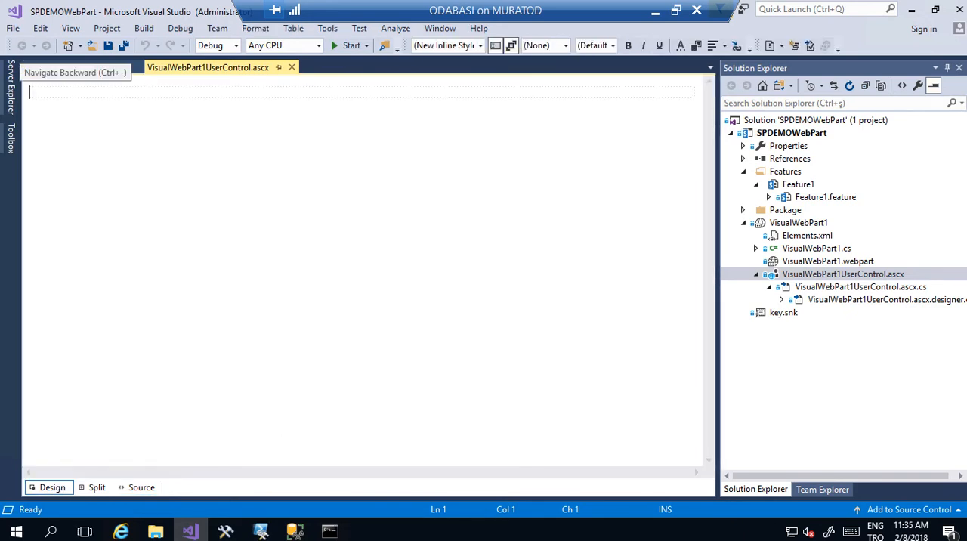
pyautogui.click(11, 144)
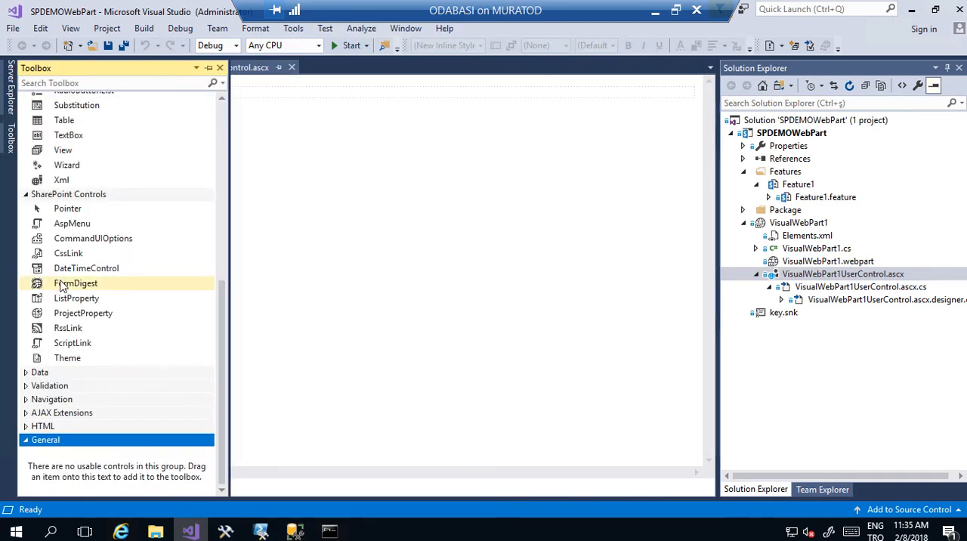
pyautogui.moveTo(220, 301); pyautogui.dragTo(225, 254)
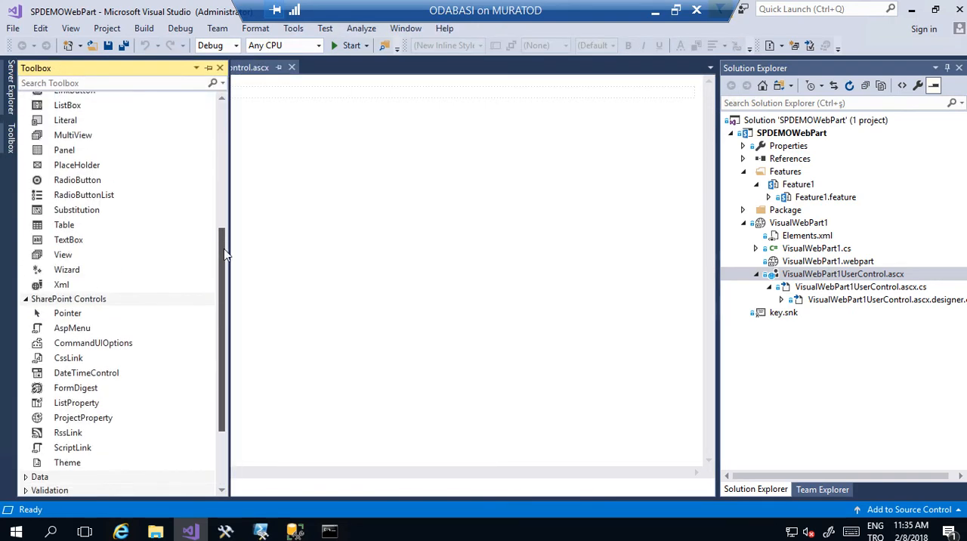
pyautogui.scroll(3, 76, 325)
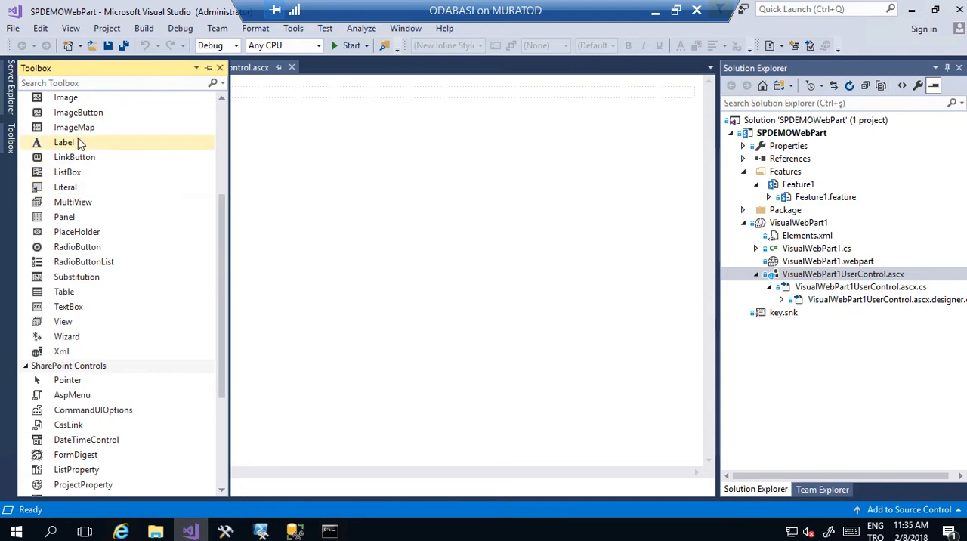
pyautogui.moveTo(78, 139); pyautogui.dragTo(304, 168)
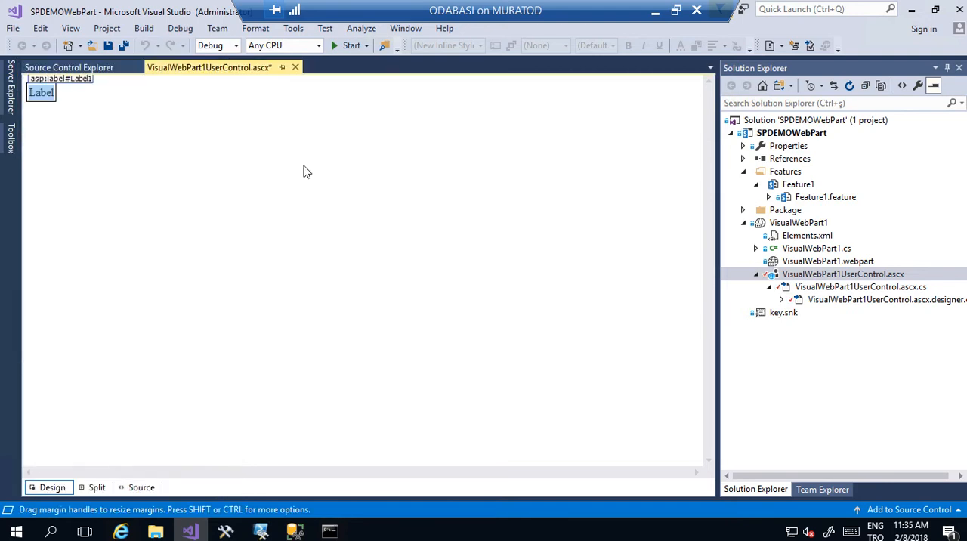
# - Change the label's ID to lblSpDemo in the user control's source markup
pyautogui.click(141, 488)
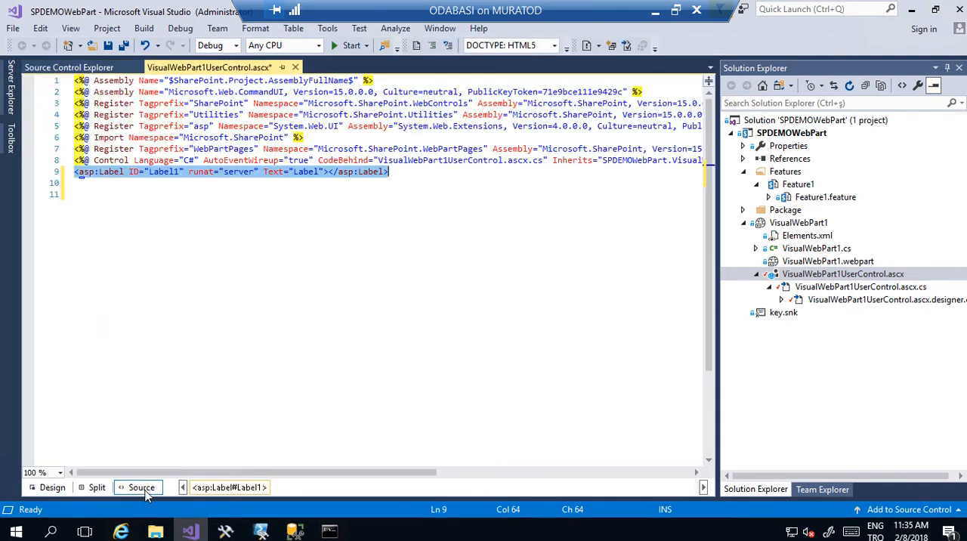
pyautogui.doubleClick(171, 173)
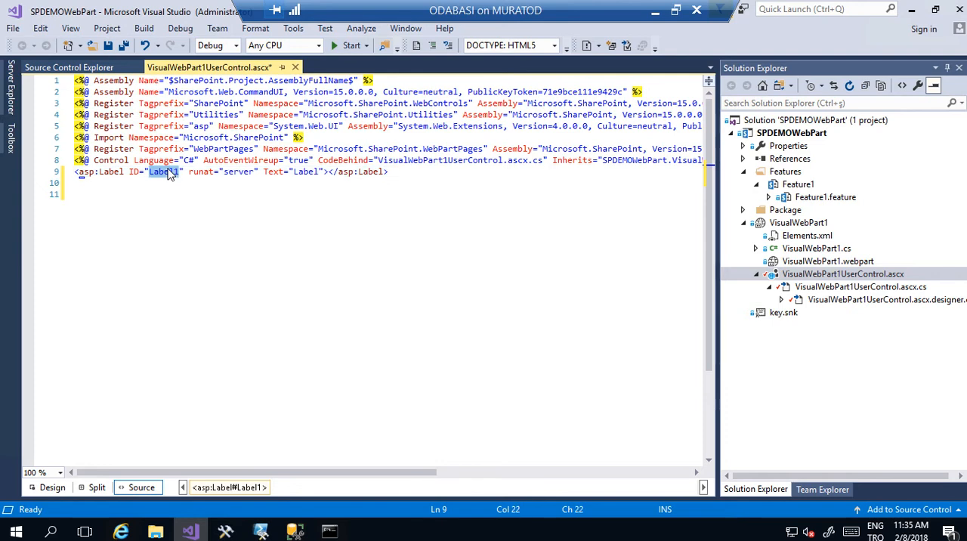
pyautogui.write('lblSo')
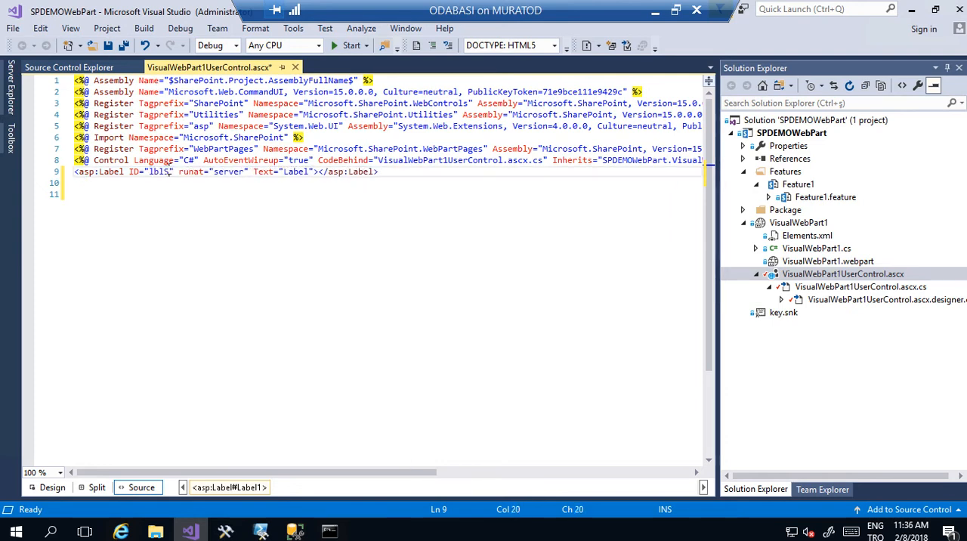
pyautogui.write('Demo')
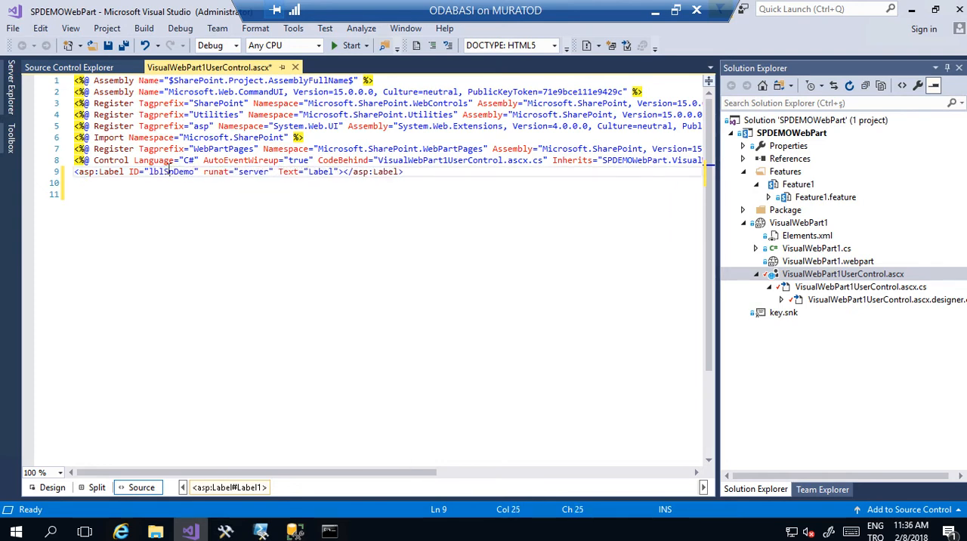
# - Add a Font-Size attribute of XX-Large to the lblSpDemo label and save all files
pyautogui.press('Right')
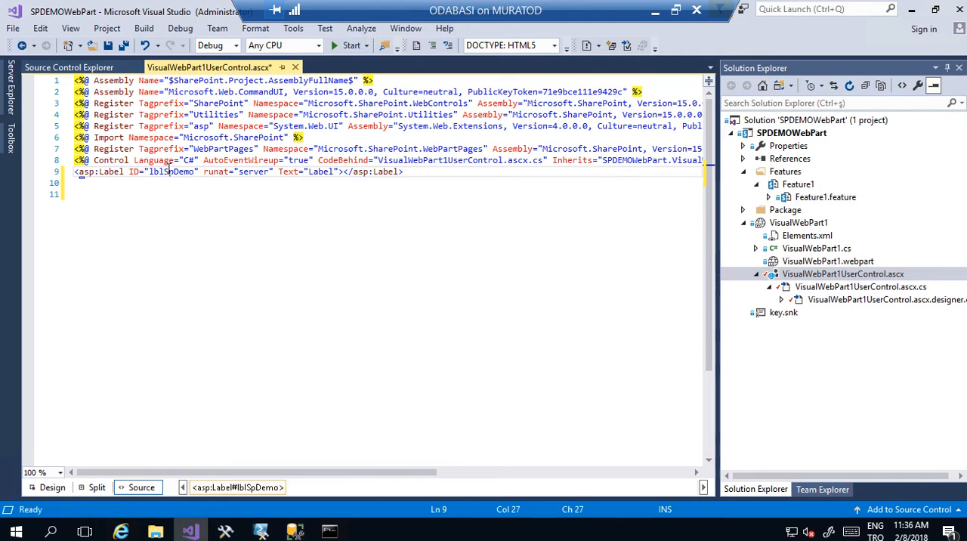
pyautogui.write('font-s')
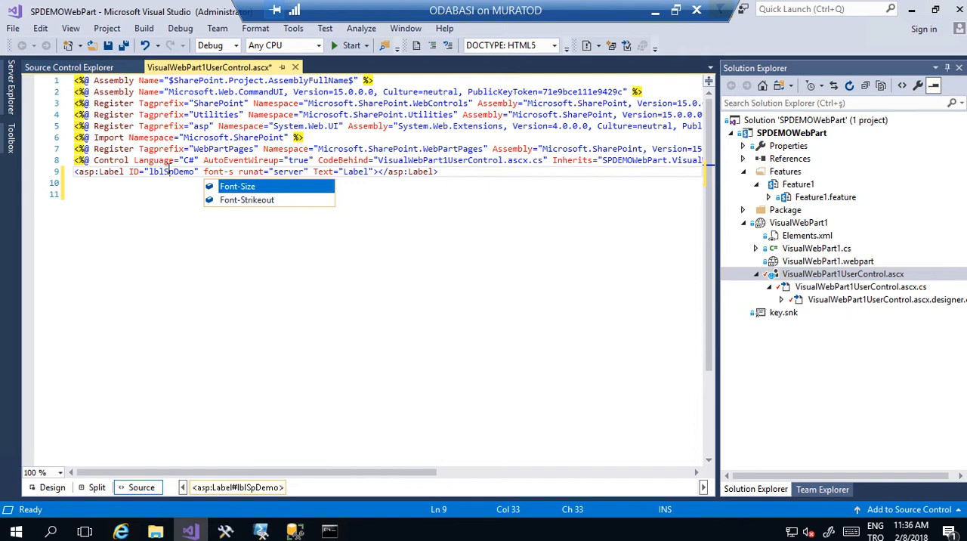
pyautogui.press('Tab')
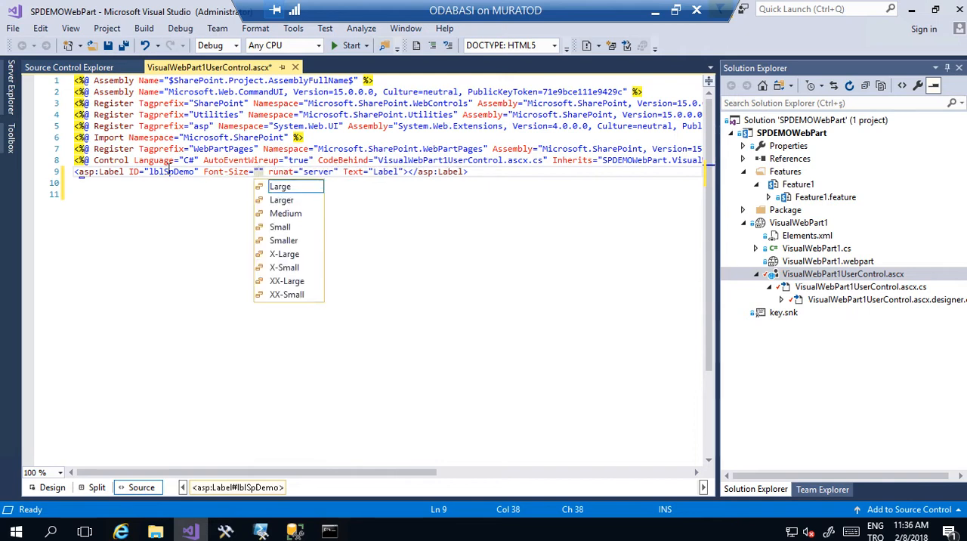
pyautogui.press('Down')
pyautogui.press('Down')
pyautogui.press('Down')
pyautogui.press('Down')
pyautogui.press('Down')
pyautogui.press('Down')
pyautogui.press('Down')
pyautogui.press('Down')
pyautogui.press('Return')
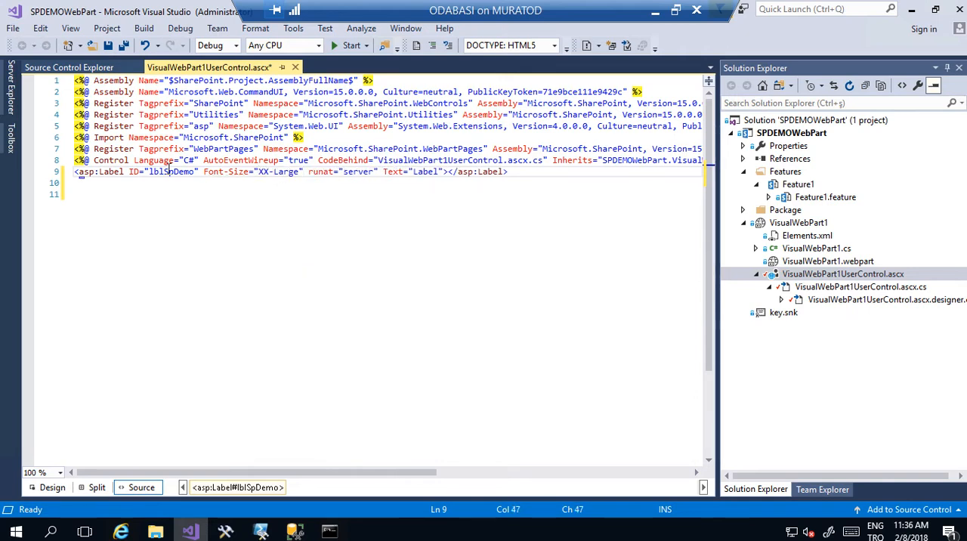
pyautogui.click(126, 46)
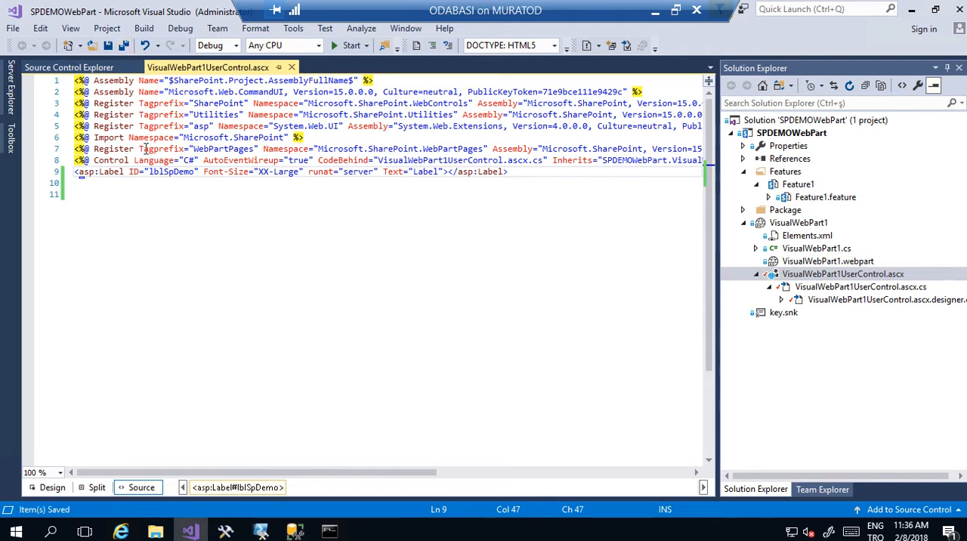
# - Open the code-behind file VisualWebPart1UserControl.ascx.cs and insert an empty line inside the Page_Load body
pyautogui.doubleClick(168, 173)
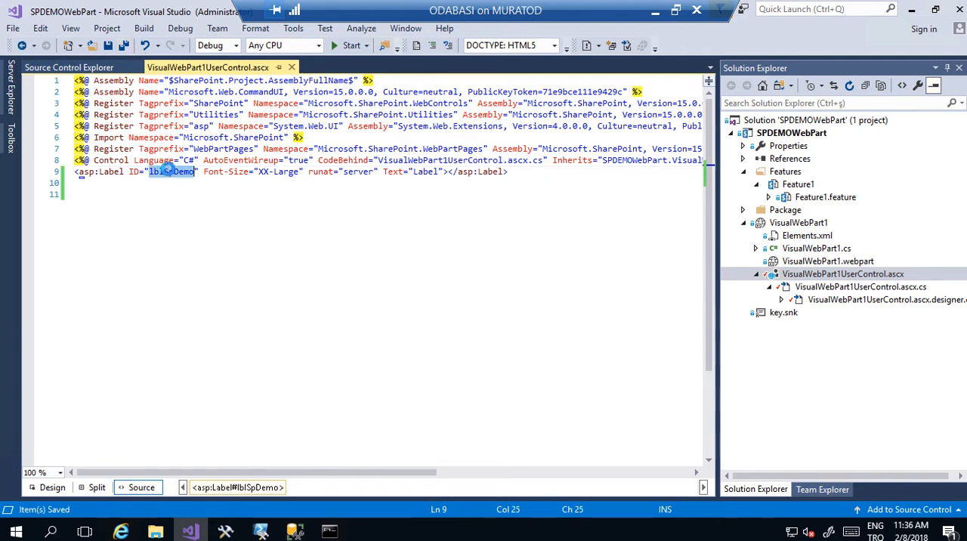
pyautogui.doubleClick(861, 287)
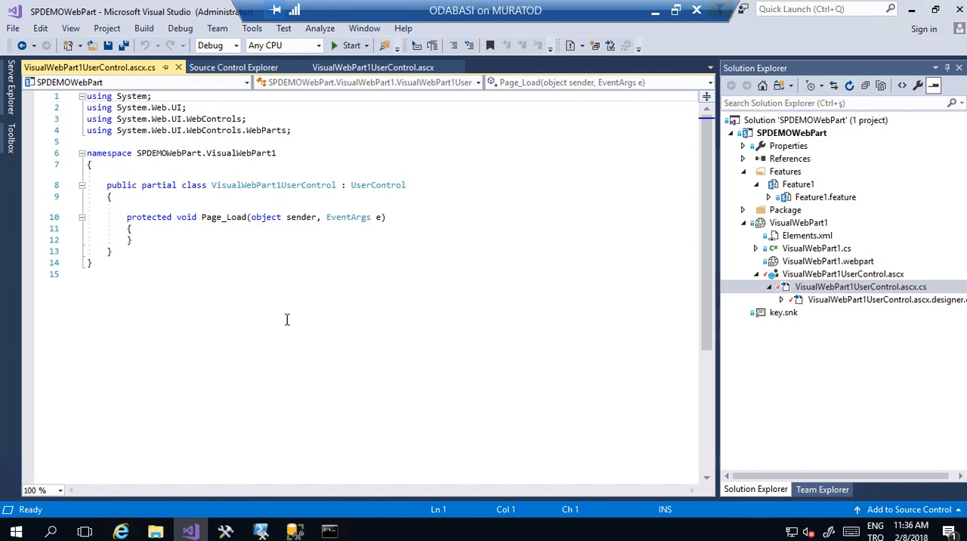
pyautogui.click(196, 274)
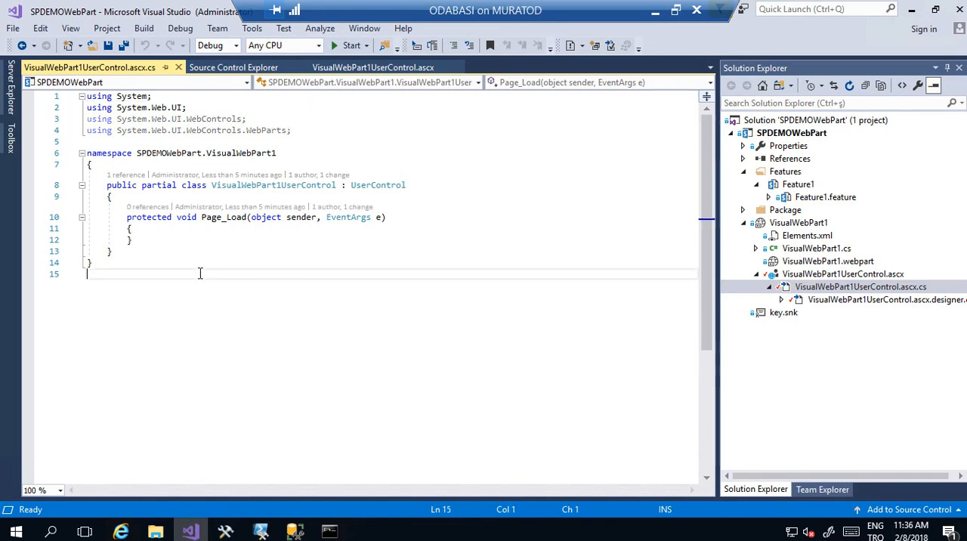
pyautogui.click(151, 230)
pyautogui.press('Return')
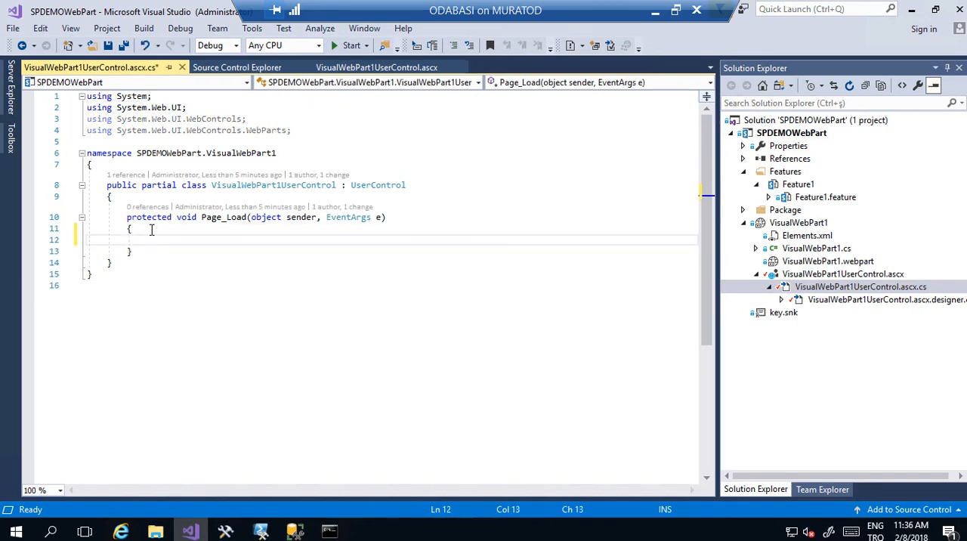
# - Write the Page_Load statement lblSpDemo.Text = "Hello World 1"; and save all files
pyautogui.write('lblSpDemo.te')
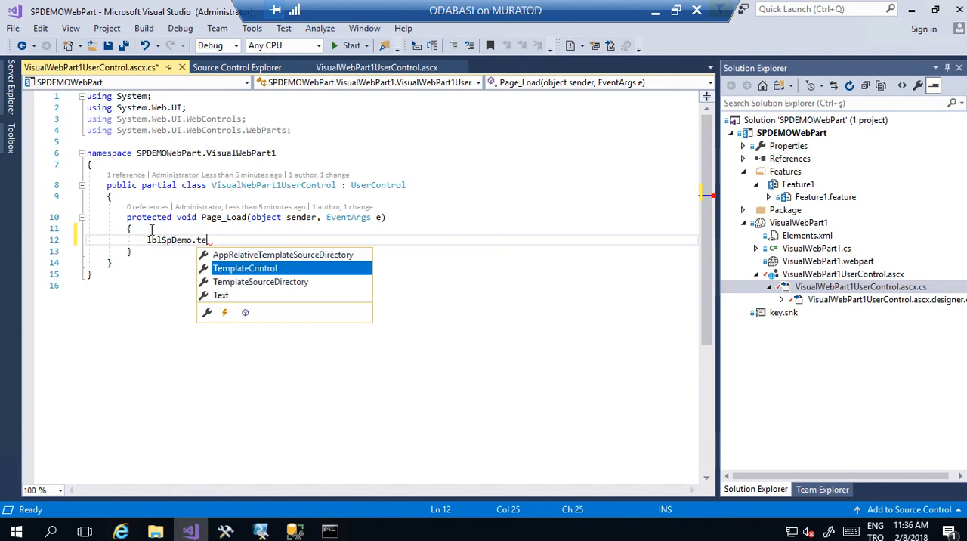
pyautogui.press('Down')
pyautogui.press('Down')
pyautogui.press('Tab')
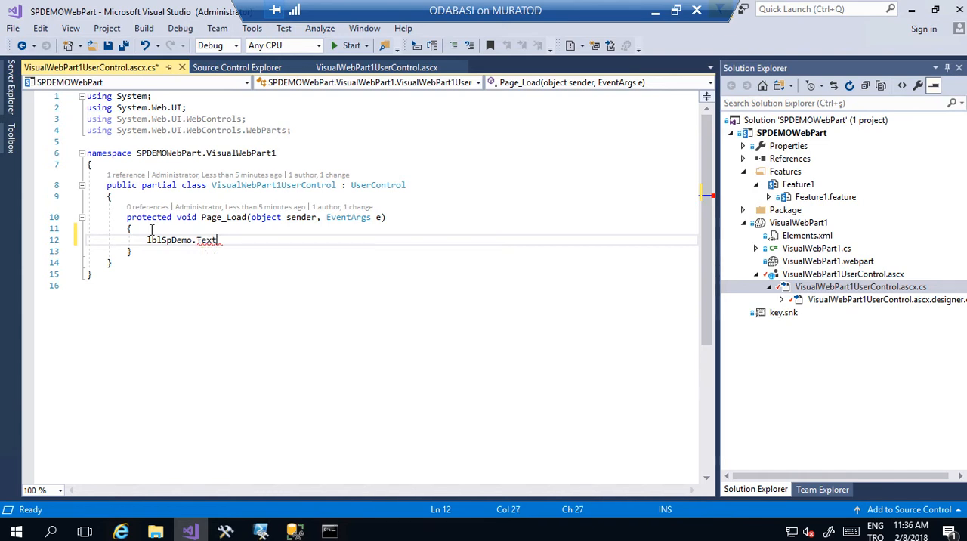
pyautogui.write('=éhell')
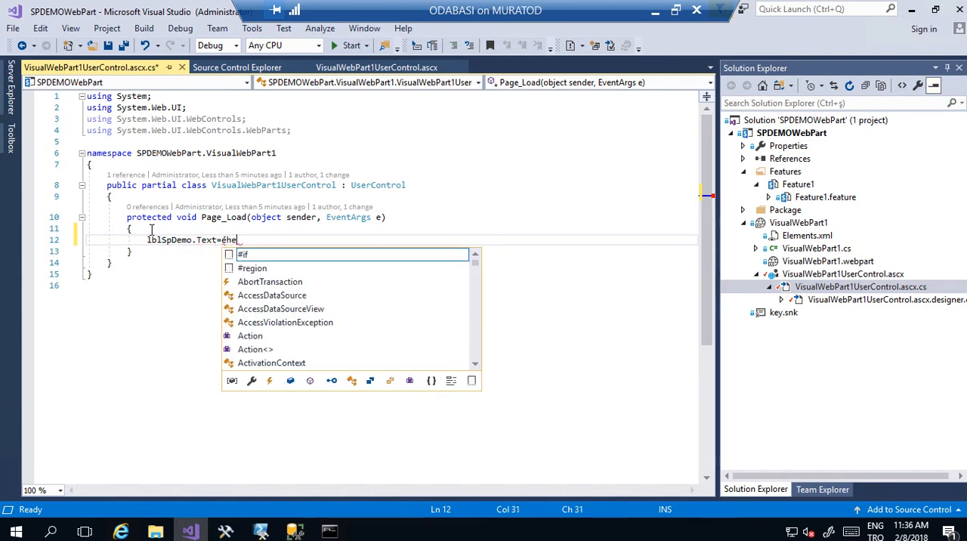
pyautogui.press('BackSpace')
pyautogui.press('BackSpace')
pyautogui.press('BackSpace')
pyautogui.press('BackSpace')
pyautogui.press('BackSpace')
pyautogui.write('"')
pyautogui.write('Hello Wor')
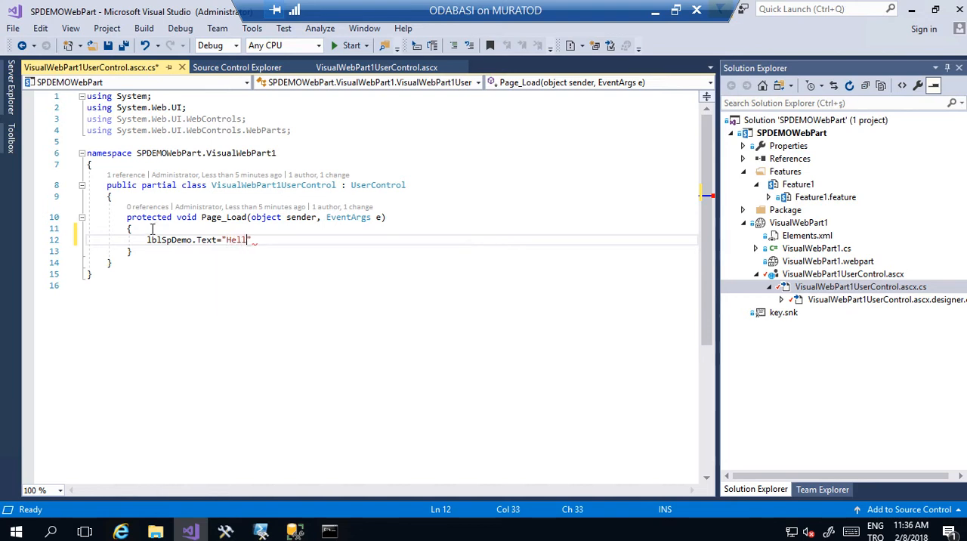
pyautogui.write('ld 1";')
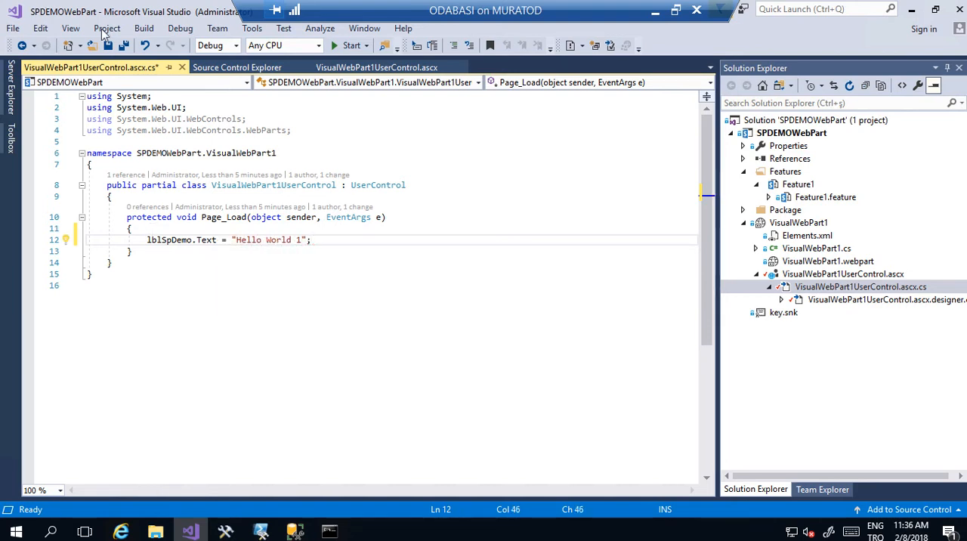
pyautogui.click(124, 44)
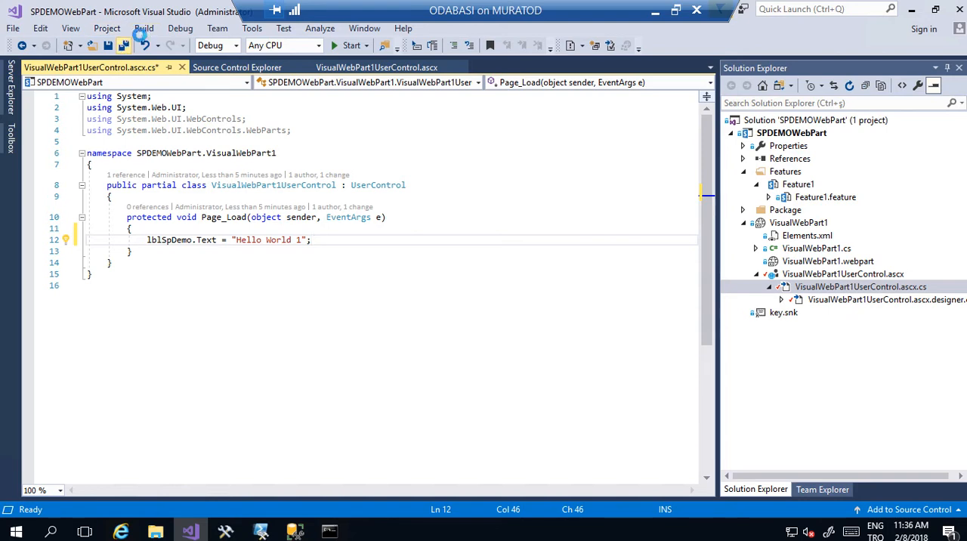
# - Build the SPDEMOWebPart solution and deploy it to SharePoint
pyautogui.click(144, 28)
pyautogui.click(179, 44)
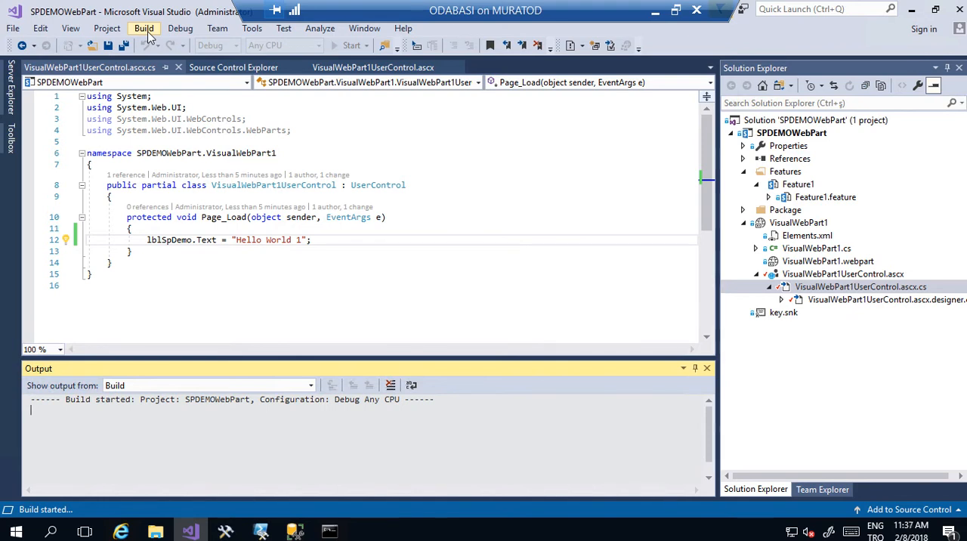
pyautogui.click(145, 30)
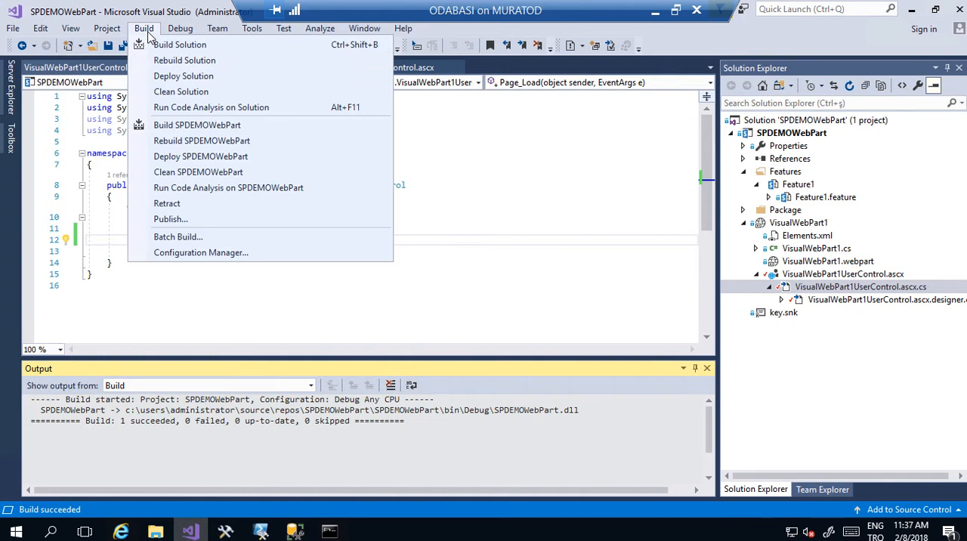
pyautogui.click(161, 76)
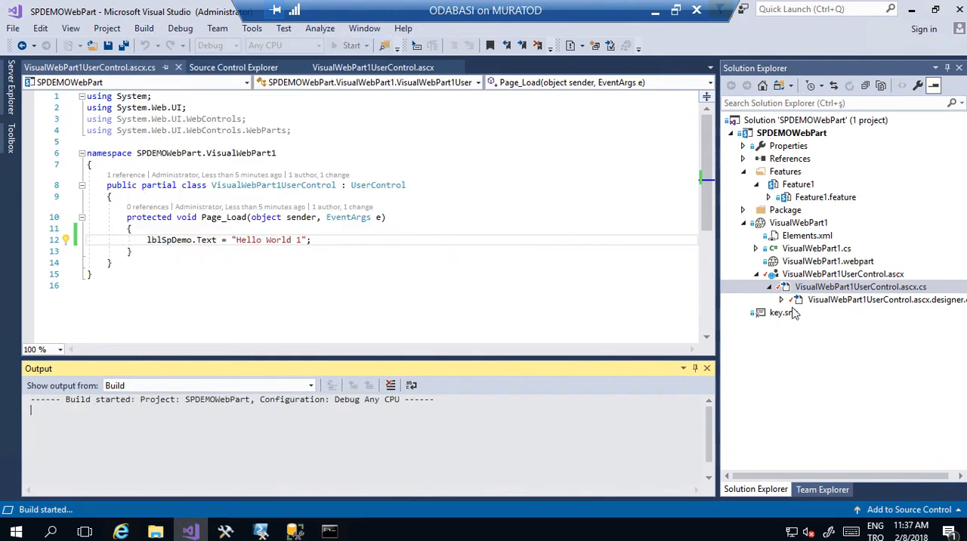
# - Check in the SPDEMOWebPart solution's pending changes without a comment, and turn off future check-in confirmation prompts
pyautogui.click(772, 491)
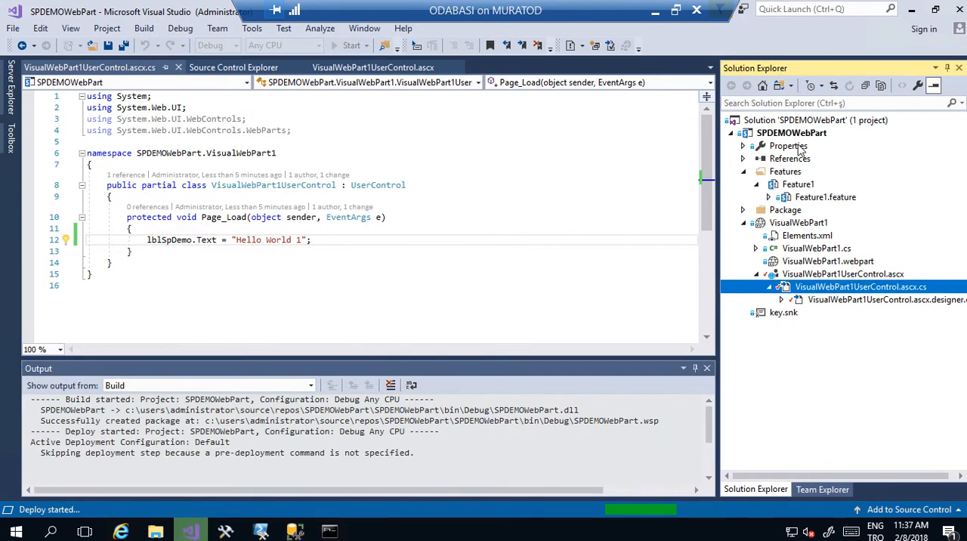
pyautogui.rightClick(813, 120)
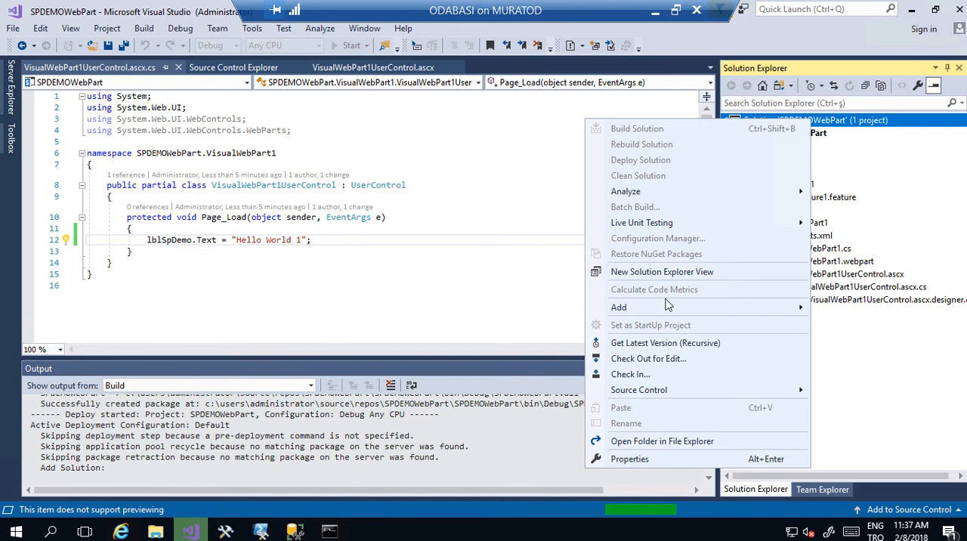
pyautogui.click(639, 374)
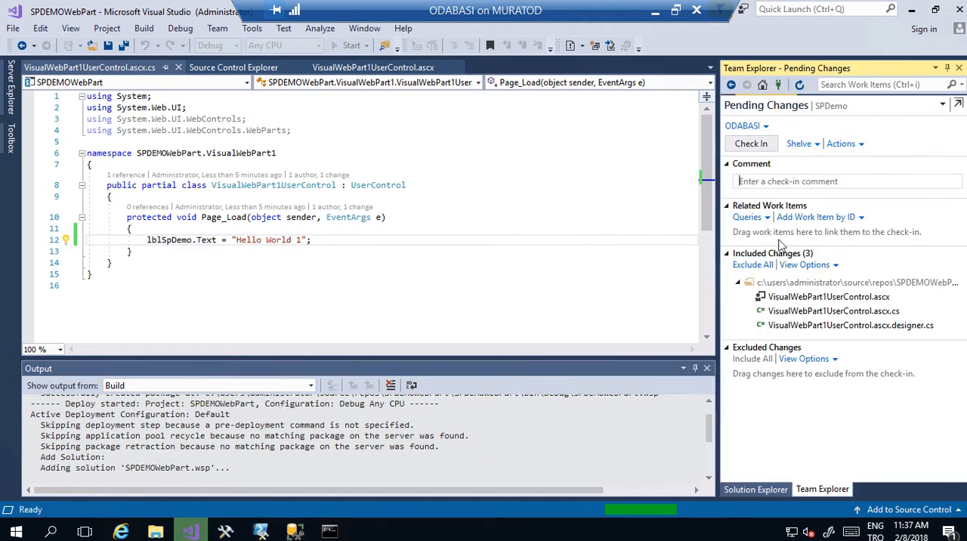
pyautogui.click(760, 144)
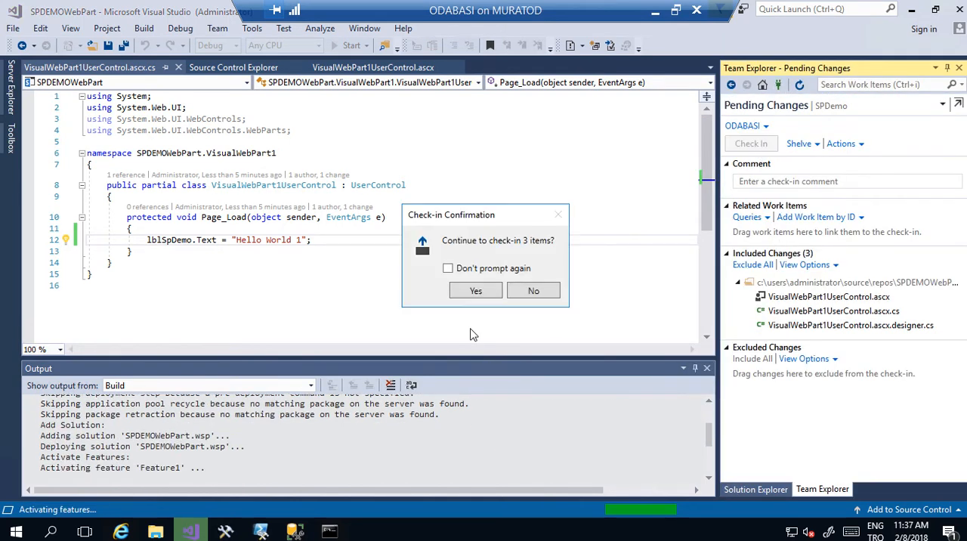
pyautogui.click(448, 269)
pyautogui.click(476, 291)
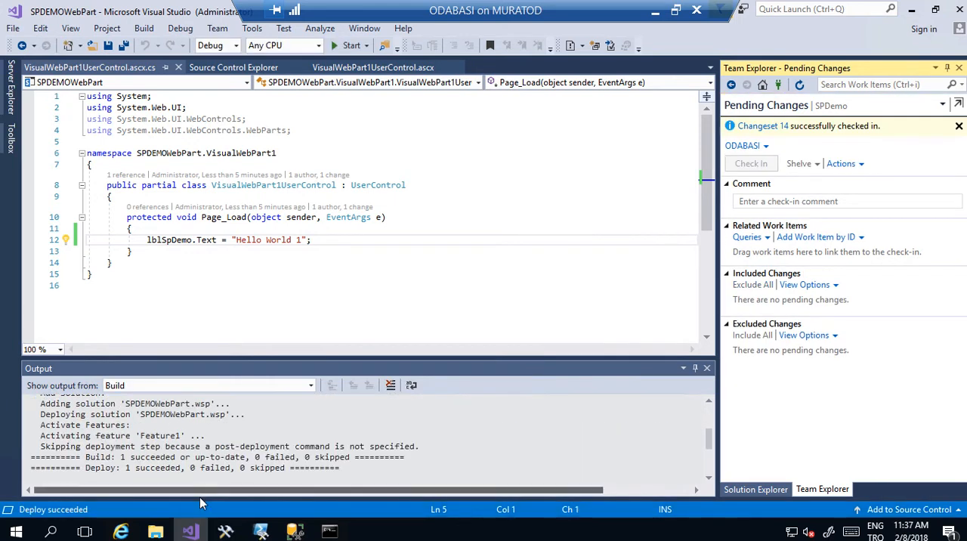
# - Switch to the TechWeek 2018 SharePoint site in Internet Explorer and reload its home page
pyautogui.moveTo(121, 531)
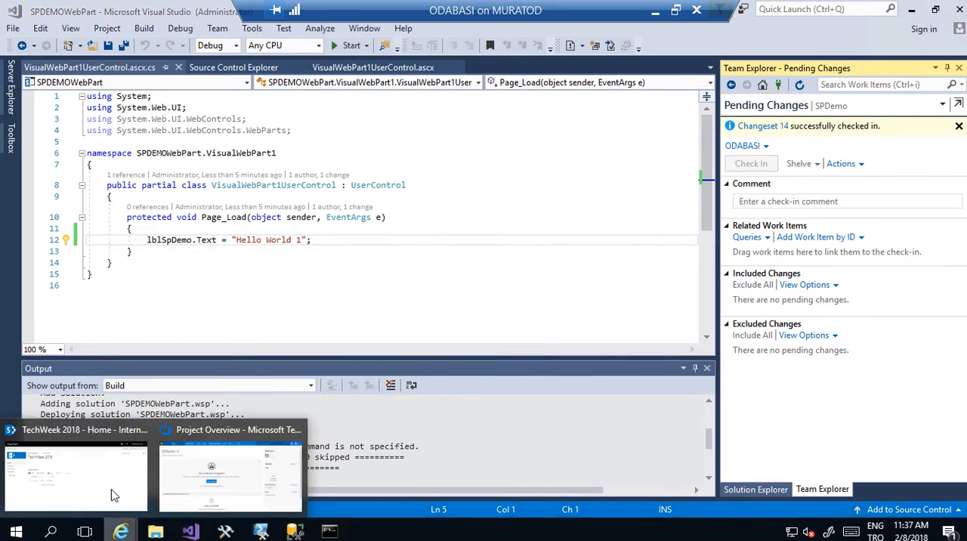
pyautogui.click(111, 496)
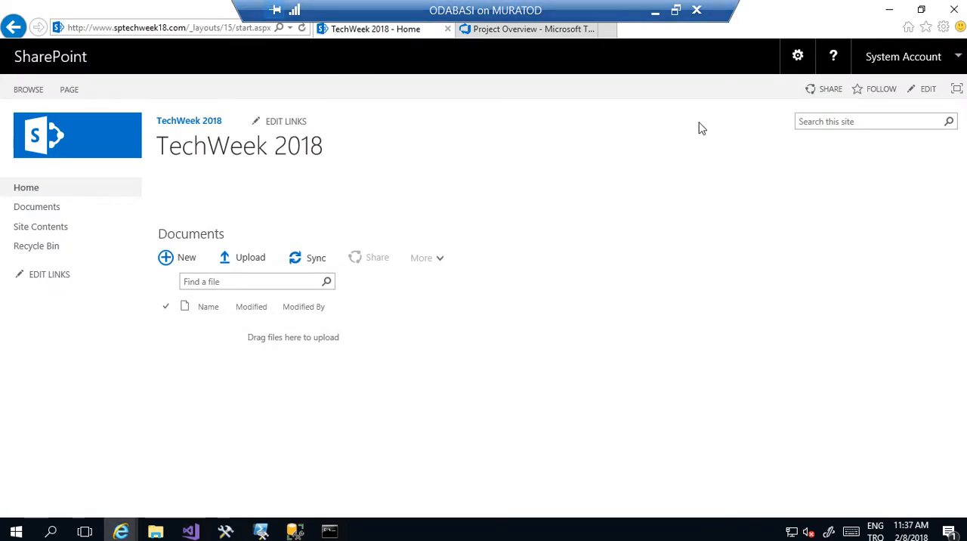
pyautogui.click(242, 29)
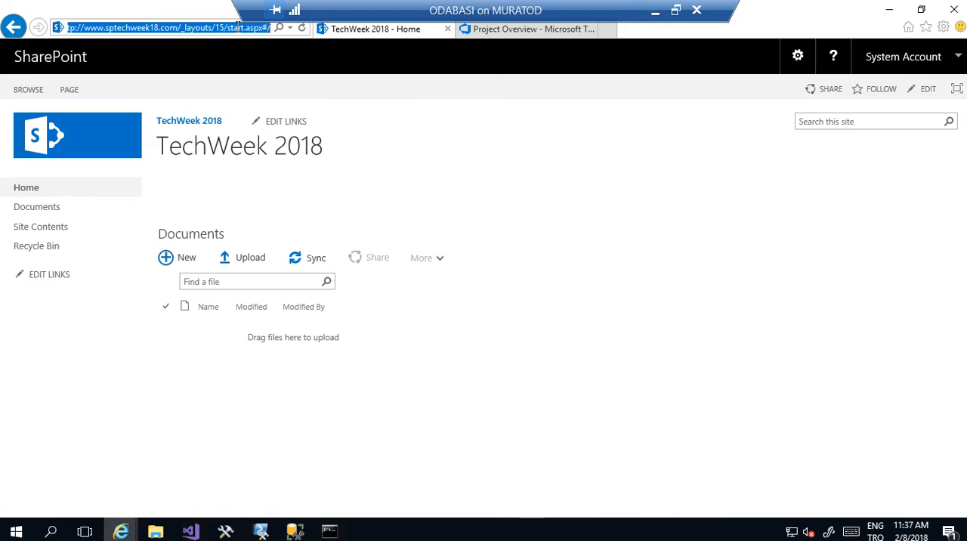
pyautogui.press('Return')
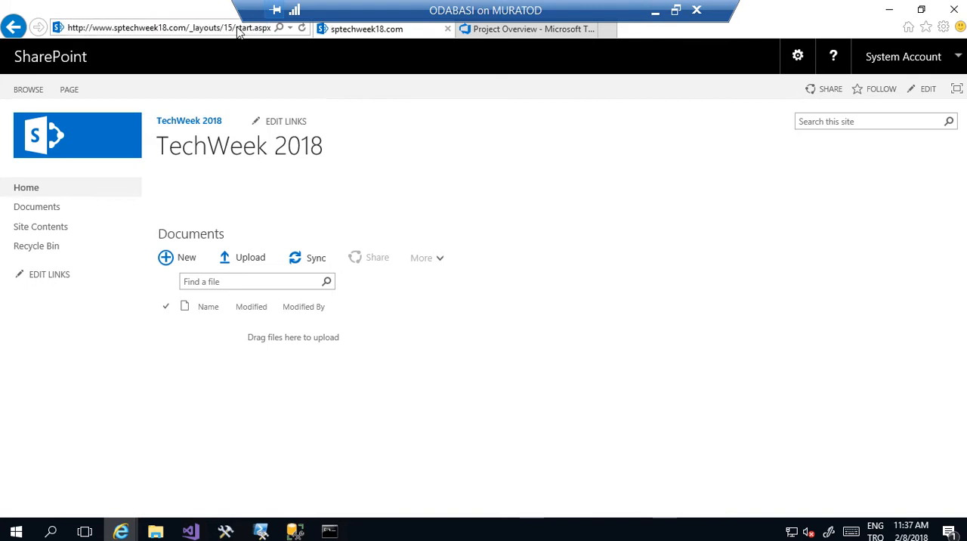
pyautogui.click(302, 28)
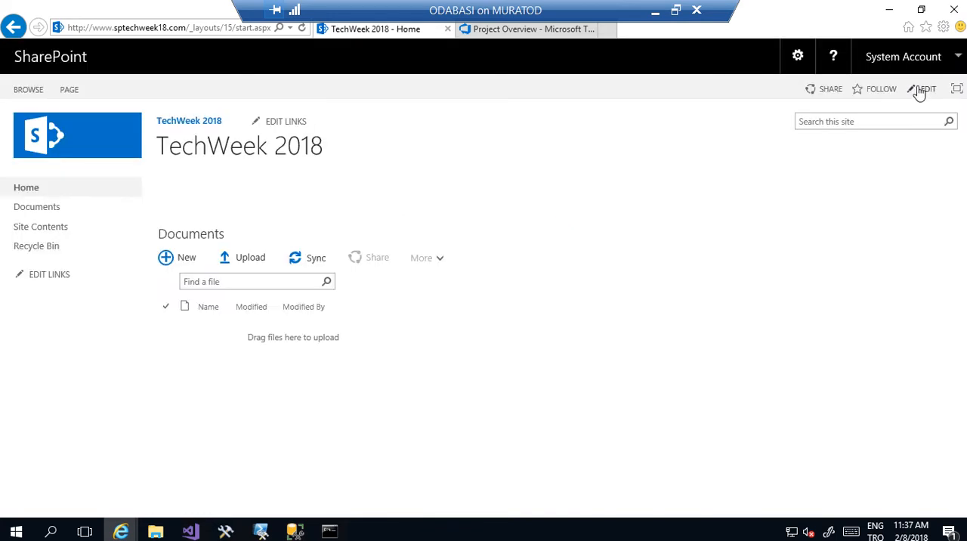
# - Insert the custom web part SPDEMOWebPart - VisualWebPart1 into the TechWeek 2018 home page and save the page
pyautogui.click(921, 91)
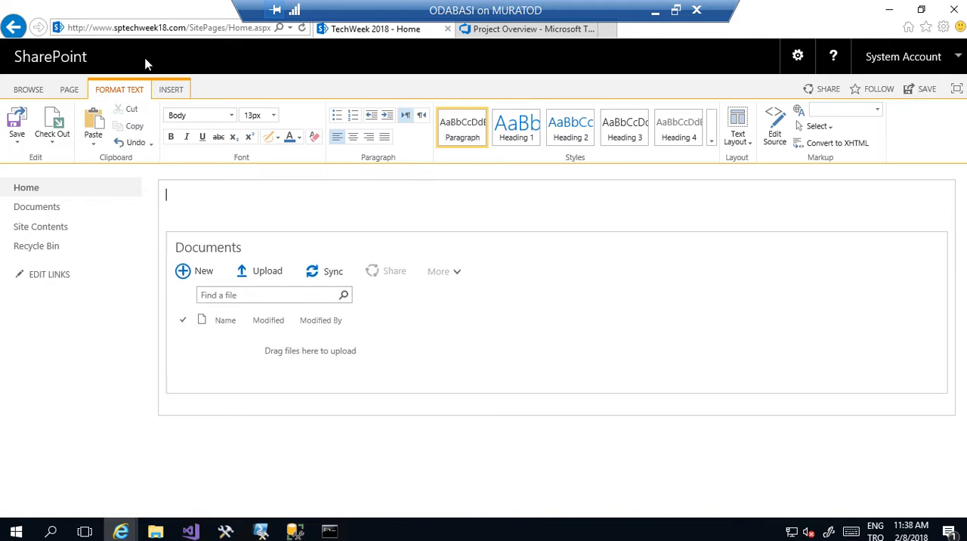
pyautogui.click(169, 91)
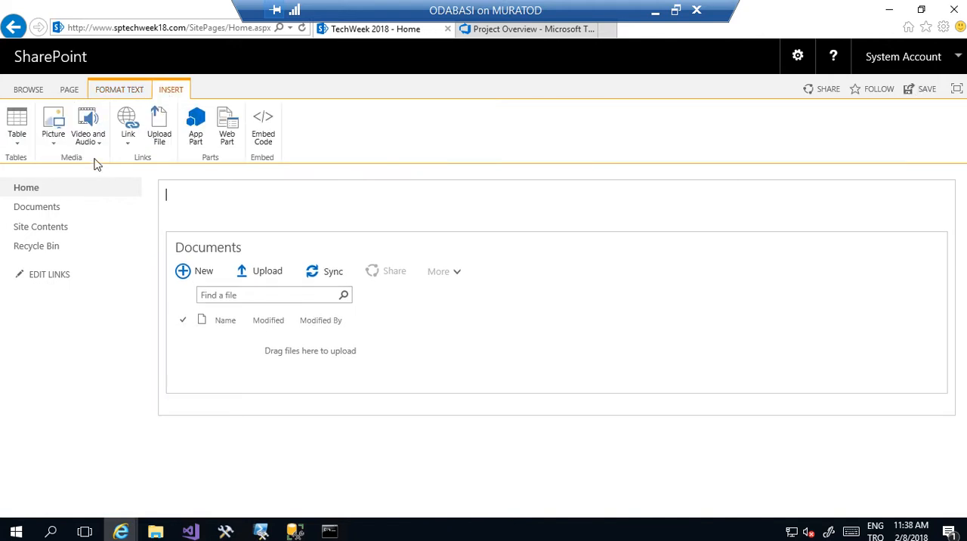
pyautogui.click(228, 142)
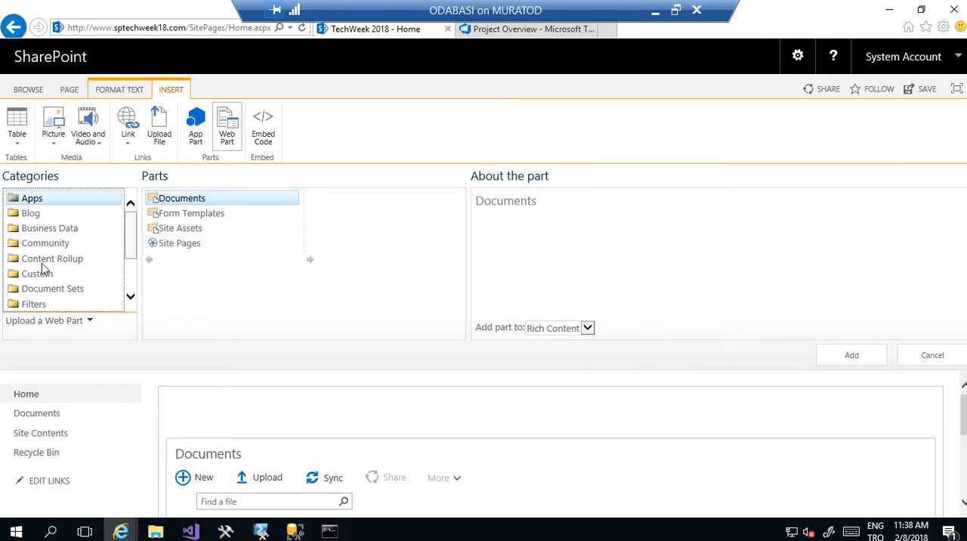
pyautogui.moveTo(130, 244); pyautogui.dragTo(133, 266)
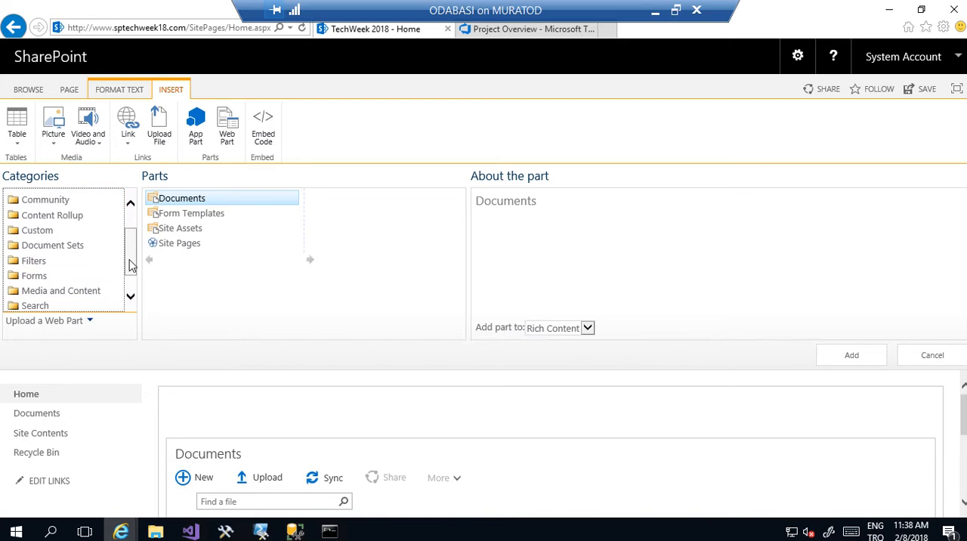
pyautogui.click(43, 235)
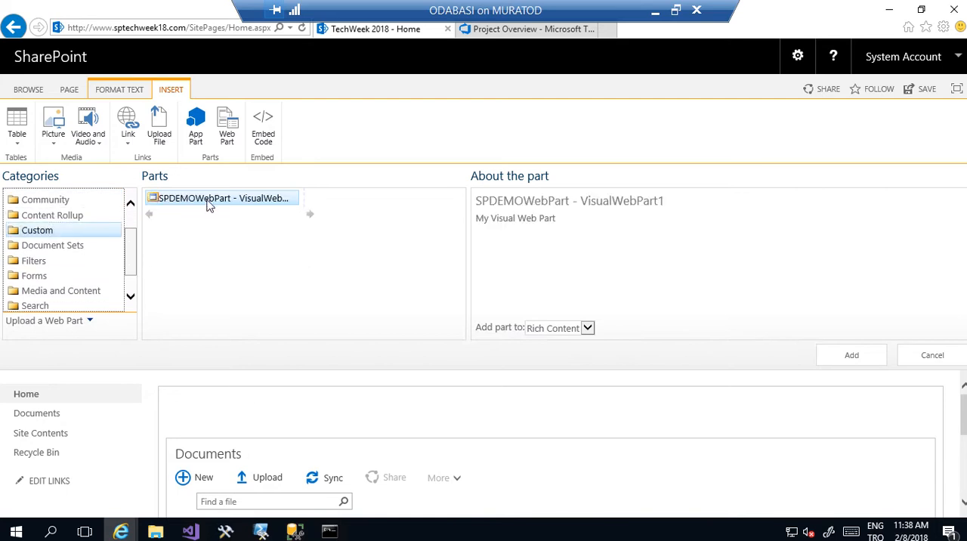
pyautogui.click(851, 355)
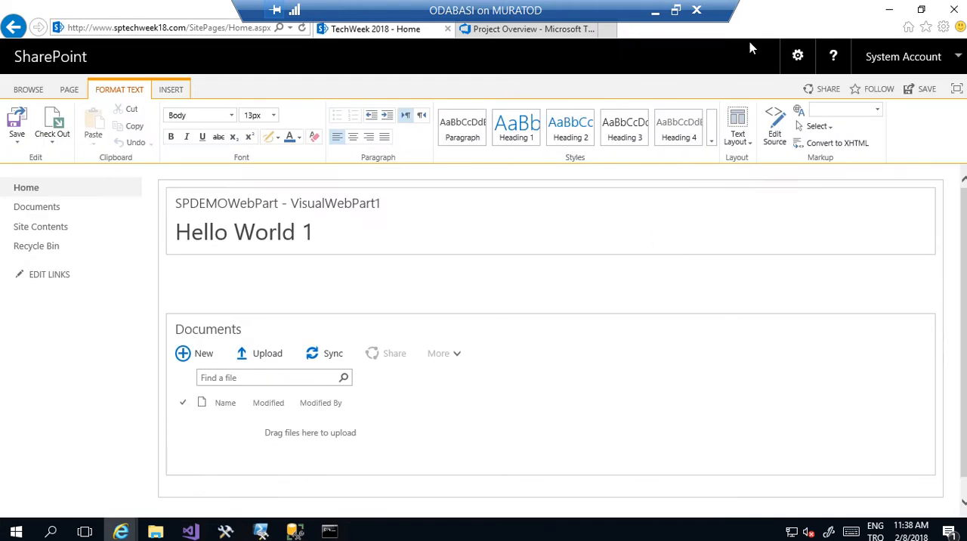
pyautogui.click(914, 91)
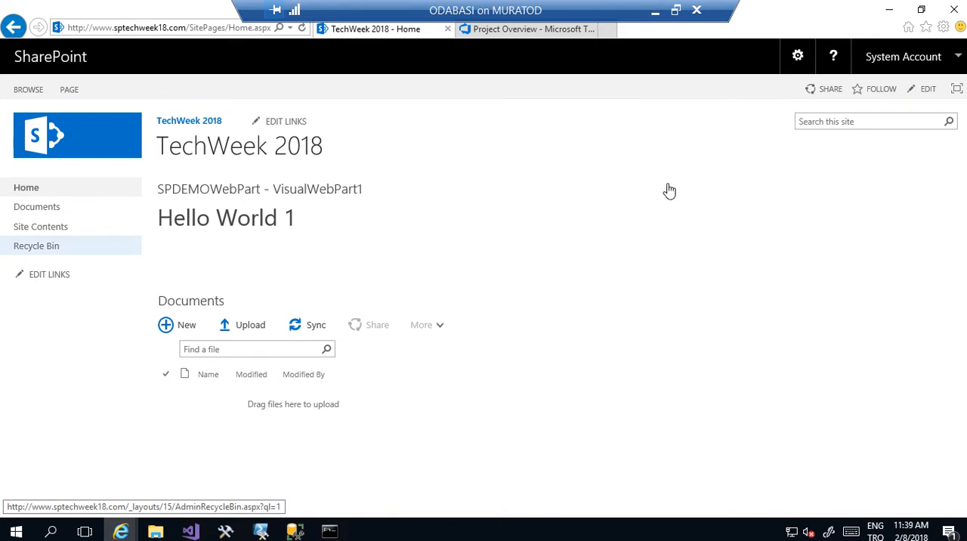
# - Open the SPDemo project's builds in TFS and view the templates offered for a new build definition
pyautogui.click(517, 30)
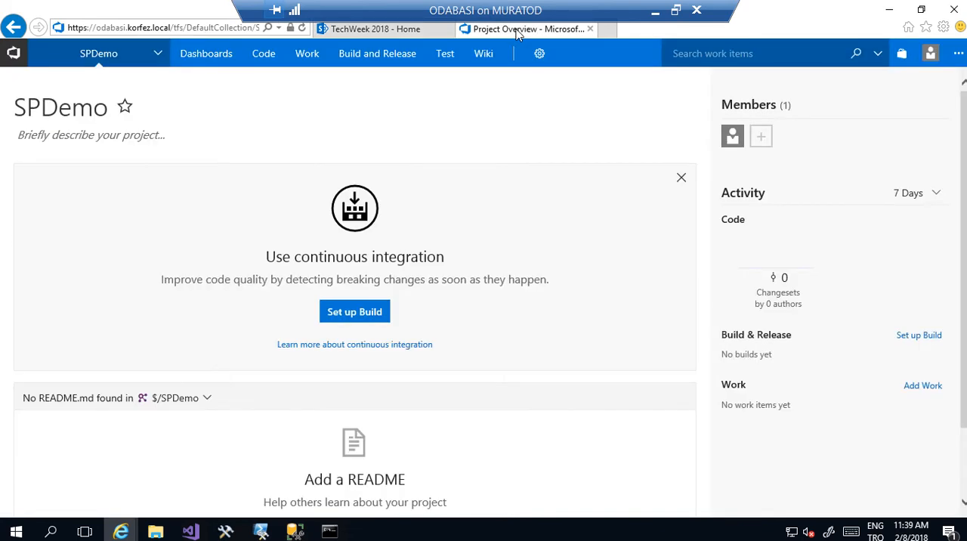
pyautogui.moveTo(385, 68)
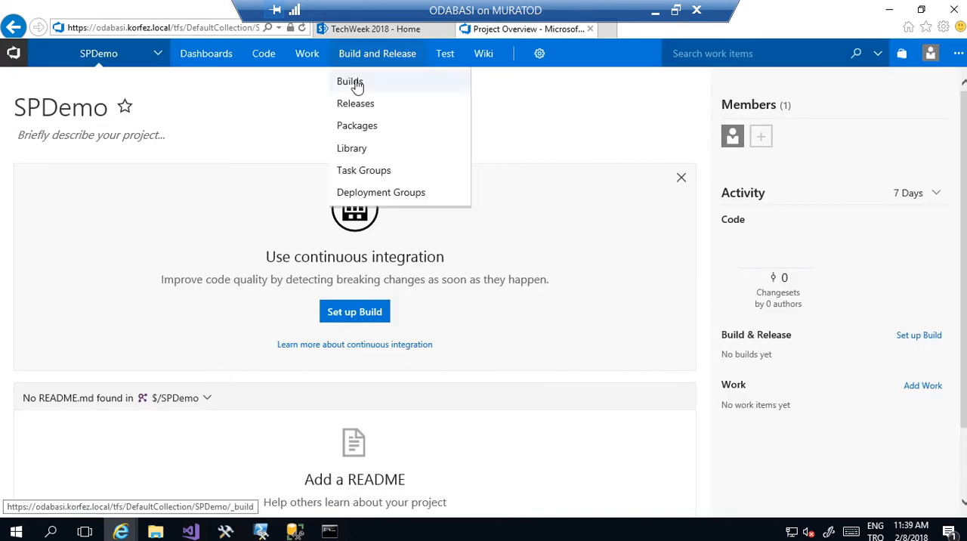
pyautogui.click(355, 83)
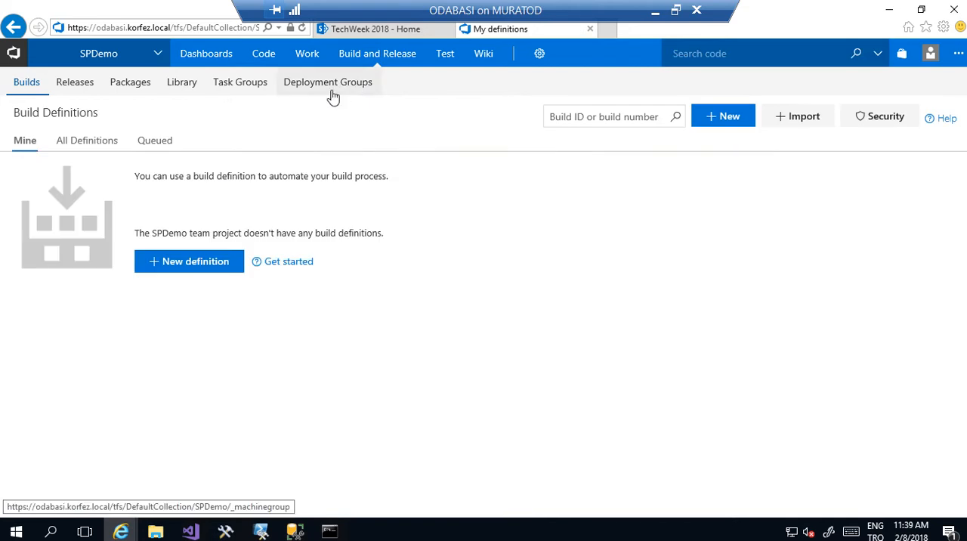
pyautogui.click(215, 266)
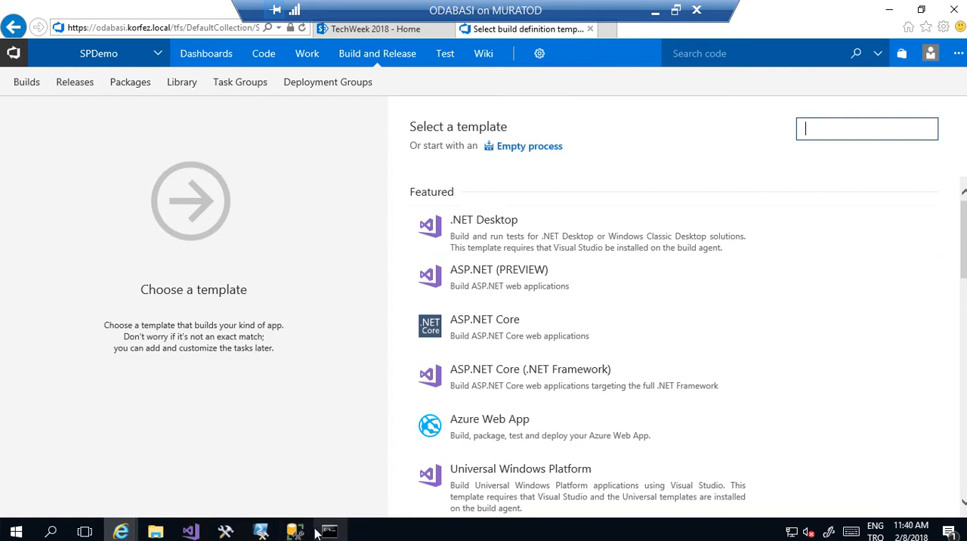
# - Create an agent queue for the SPDemo project with a new pool named SPPool
pyautogui.moveTo(543, 56)
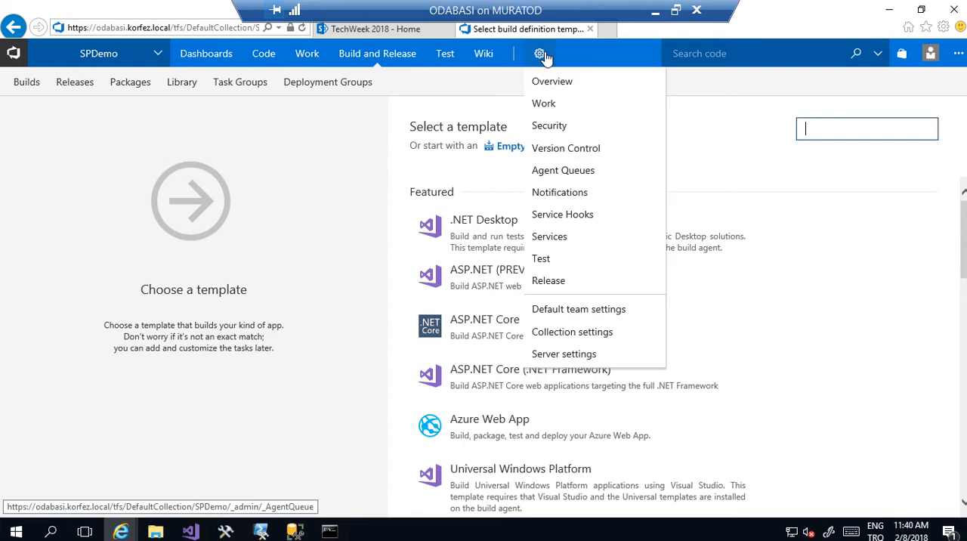
pyautogui.click(560, 175)
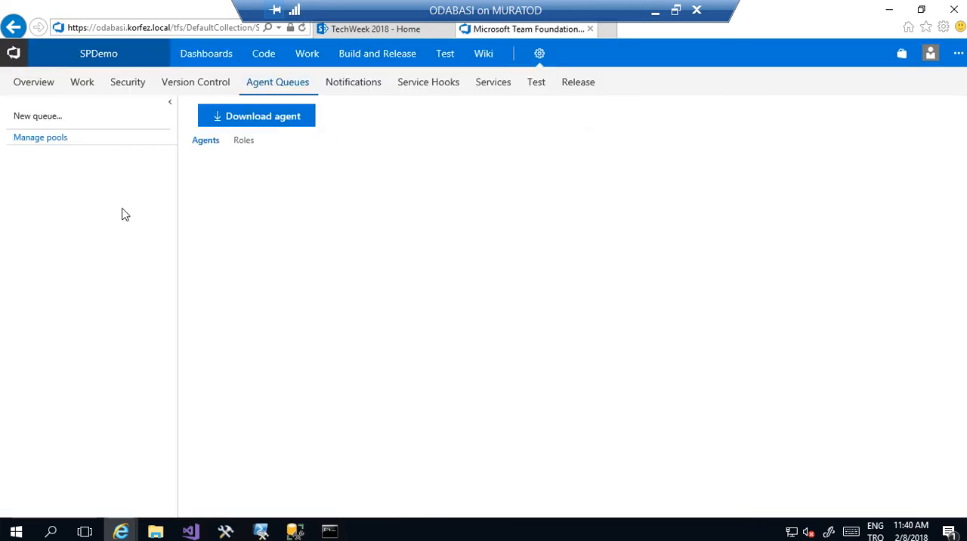
pyautogui.click(54, 121)
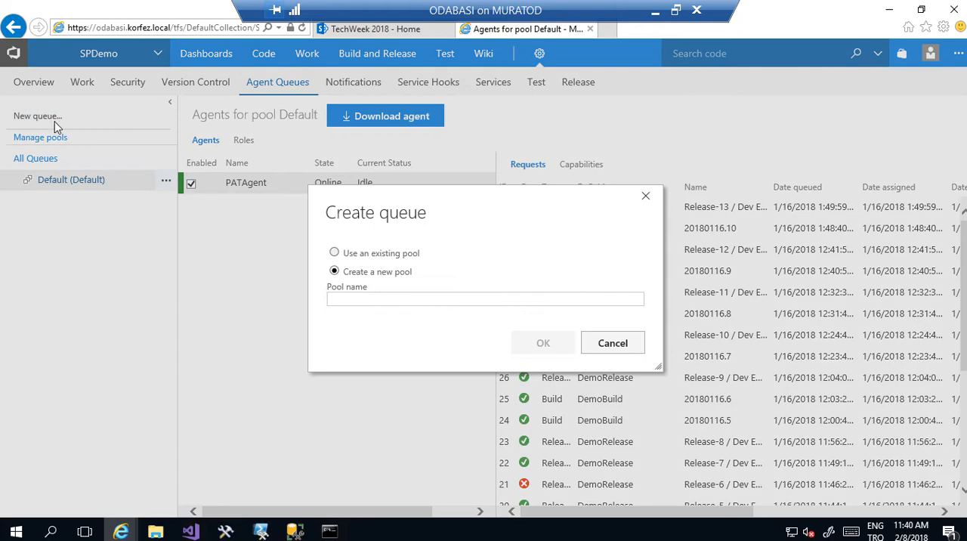
pyautogui.click(360, 296)
pyautogui.write('SPPool')
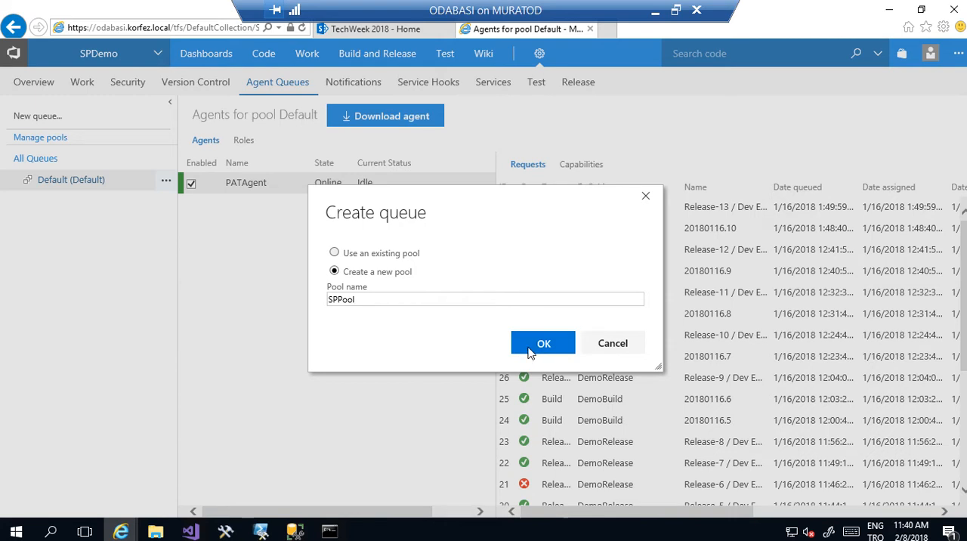
pyautogui.click(529, 350)
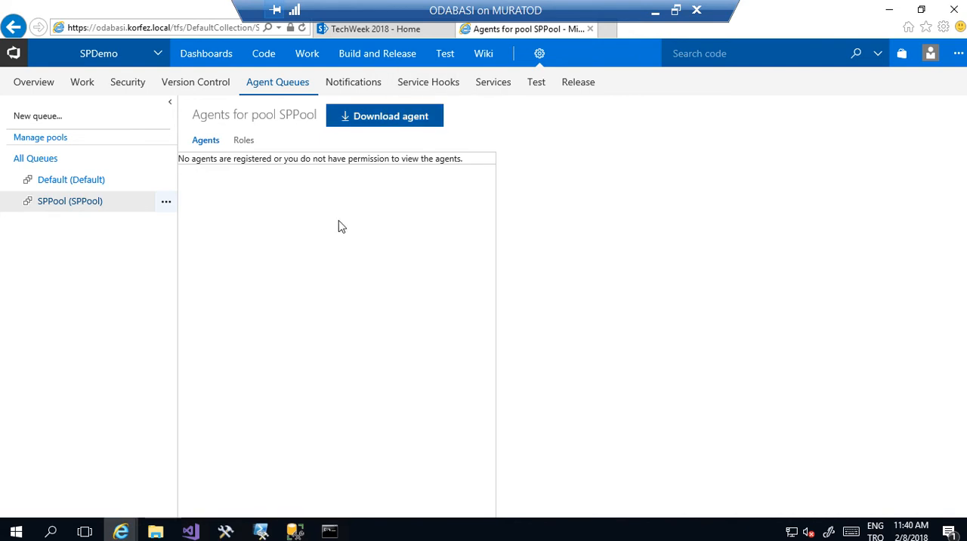
# - Browse to the C:\agent2 folder in File Explorer and examine the build agent files in it
pyautogui.click(155, 534)
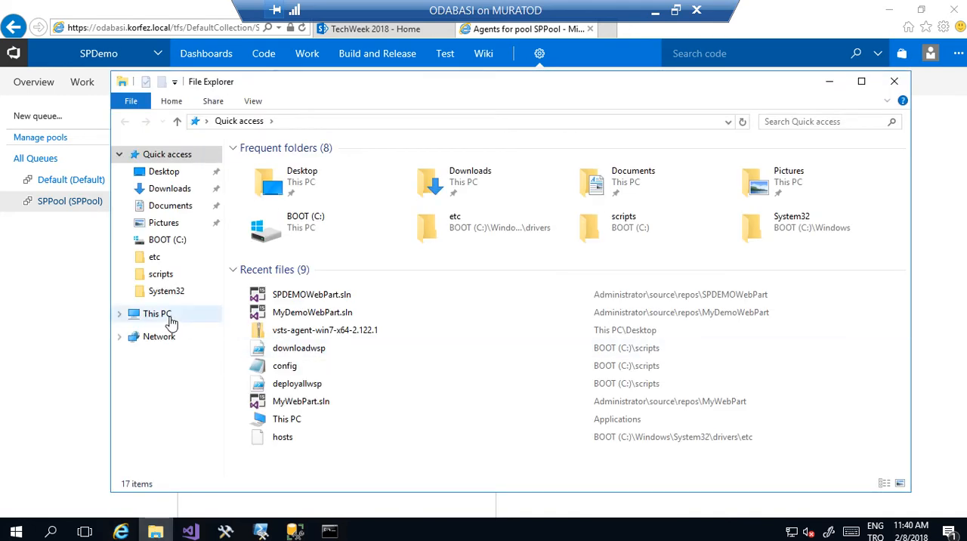
pyautogui.click(170, 319)
pyautogui.doubleClick(460, 284)
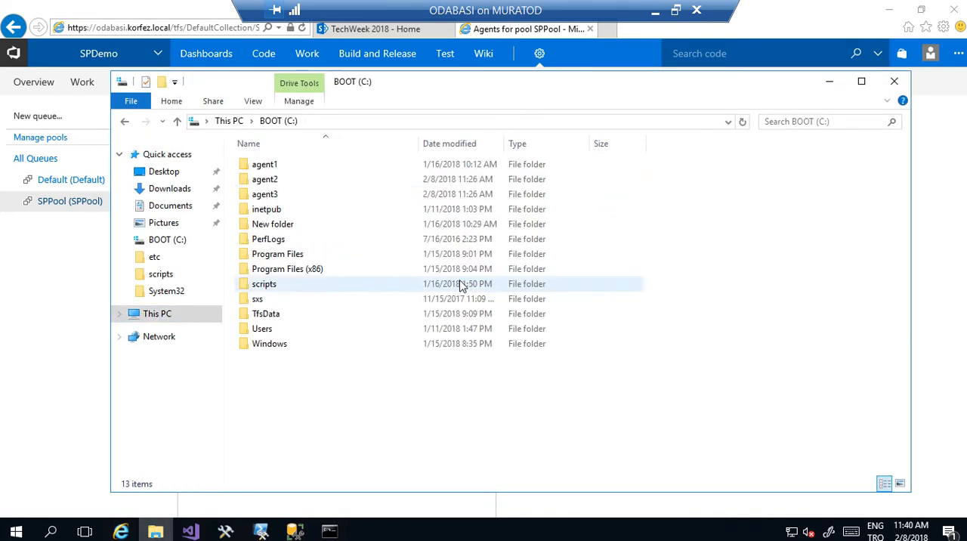
pyautogui.doubleClick(274, 183)
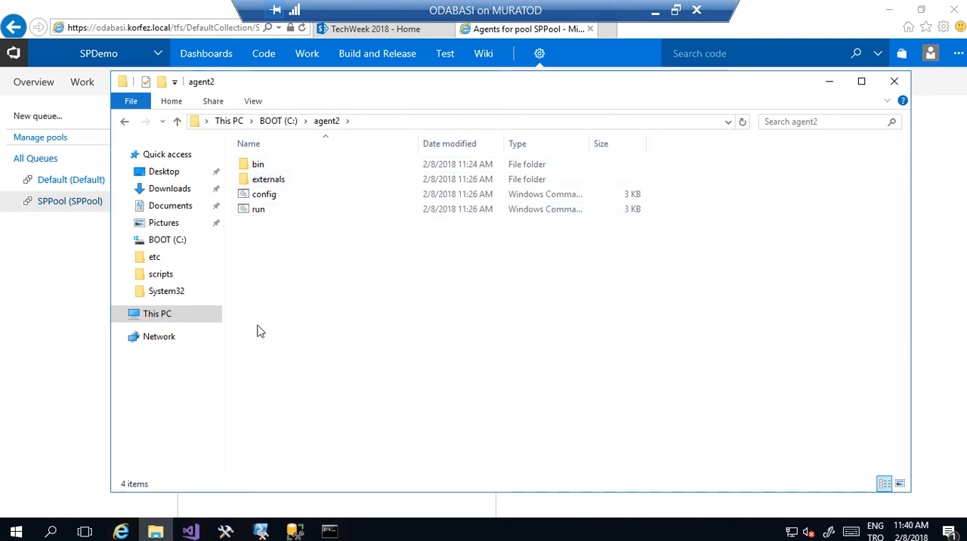
# - Switch to the Command Prompt at C:\agent2 and run config.cmd to start configuring the agent
pyautogui.click(329, 531)
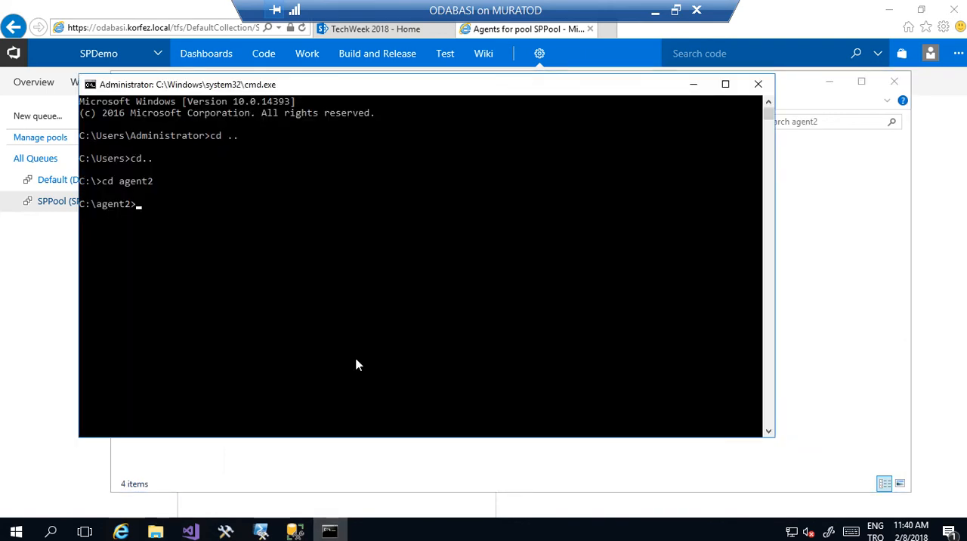
pyautogui.write('config.cmd')
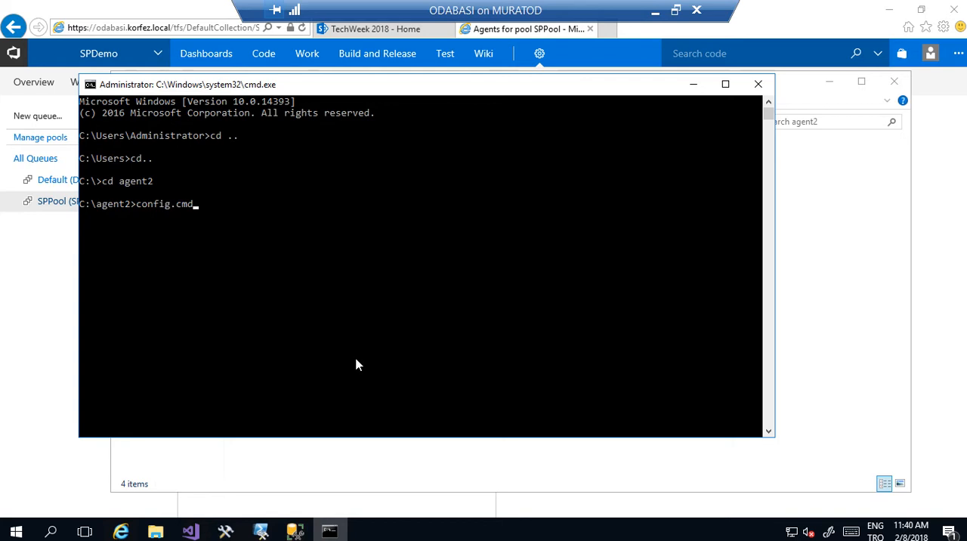
pyautogui.press('Return')
pyautogui.click(171, 28)
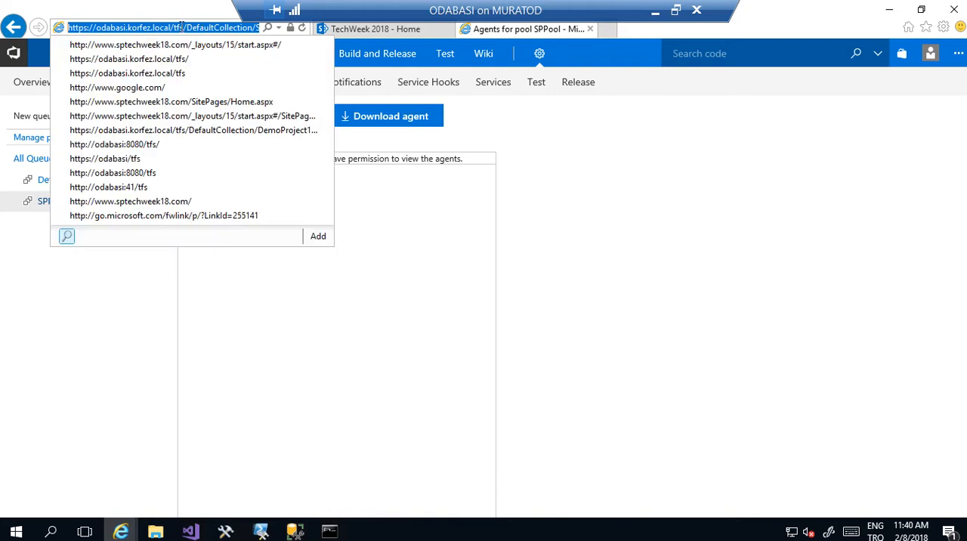
pyautogui.moveTo(184, 27); pyautogui.dragTo(40, 34)
pyautogui.hotkey('ctrl', 'c')
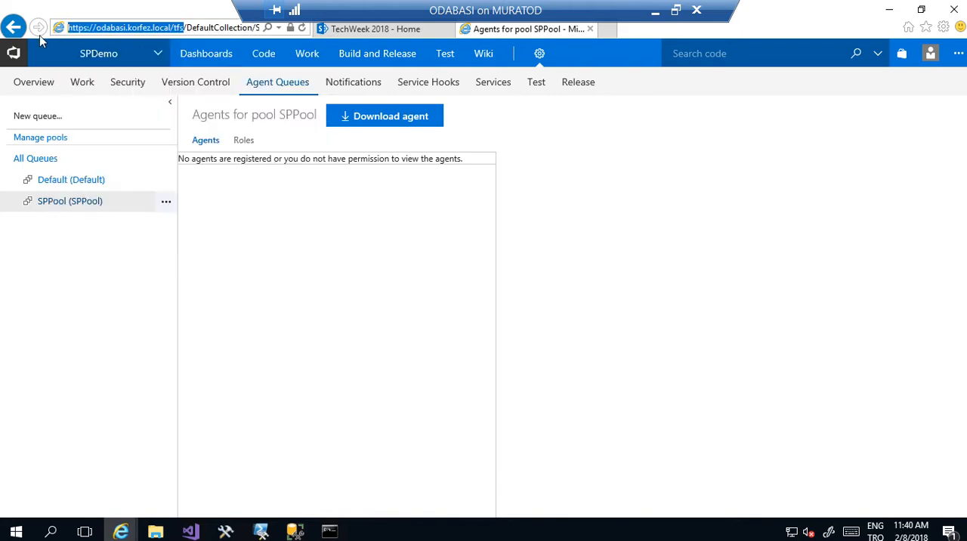
pyautogui.click(329, 531)
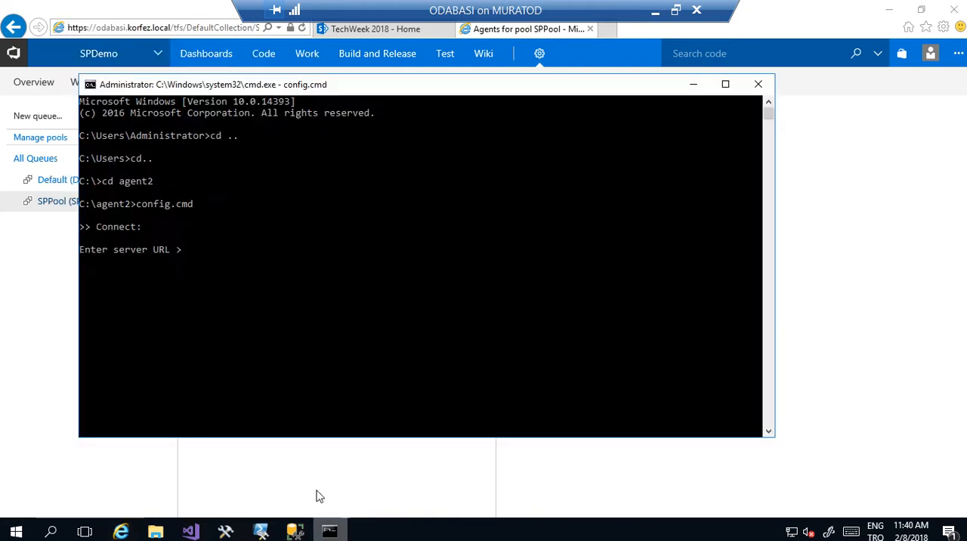
pyautogui.rightClick(285, 345)
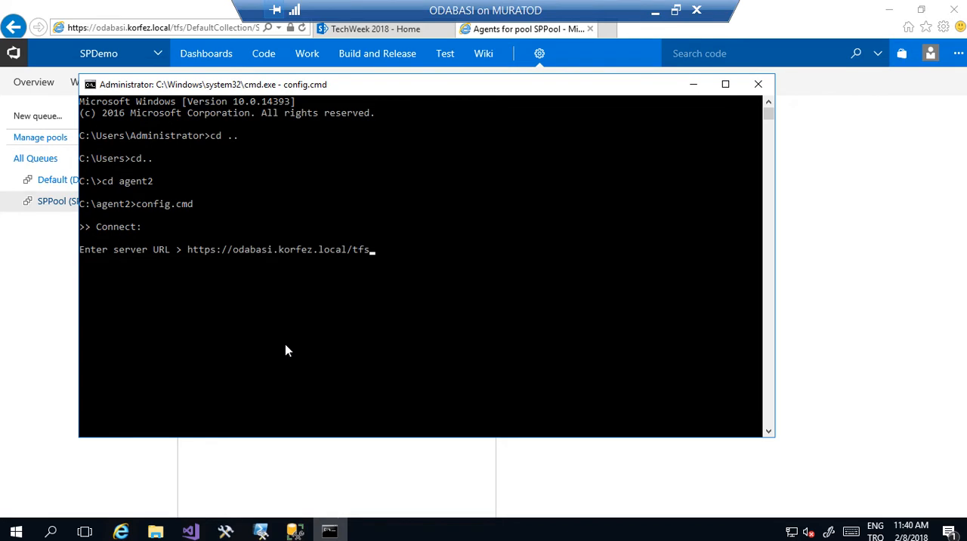
pyautogui.press('Return')
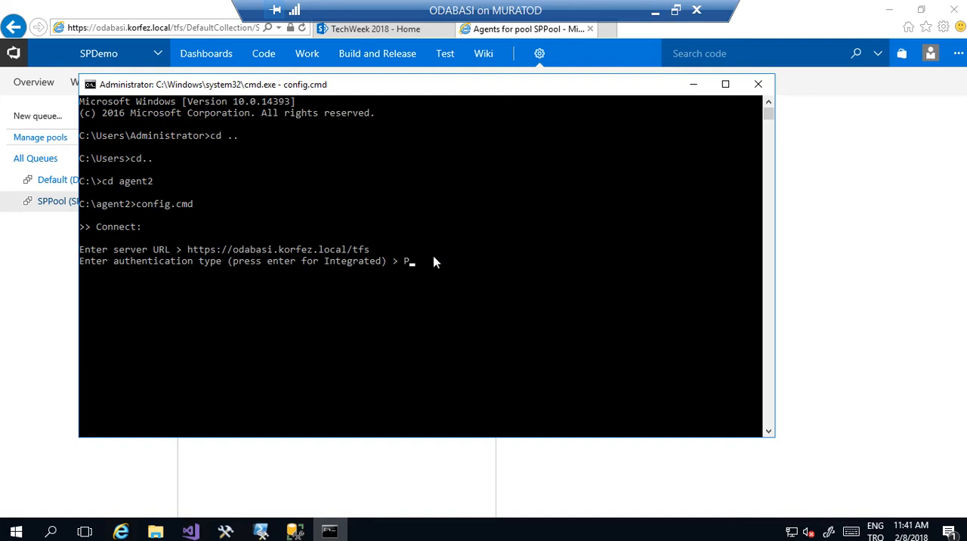
pyautogui.press('Return')
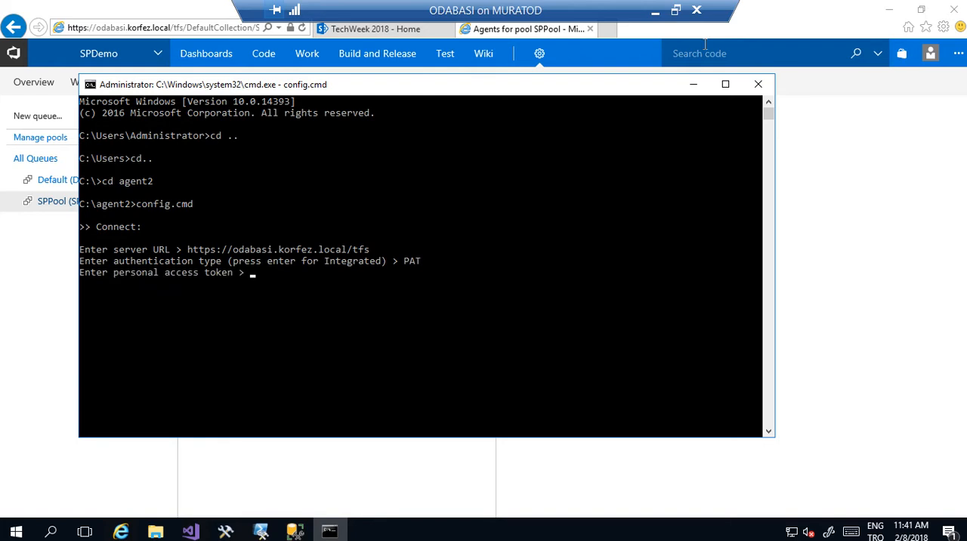
# - In the TFS account's security settings, create a personal access token described as SPToken with a 1 year expiry and all scopes
pyautogui.click(932, 54)
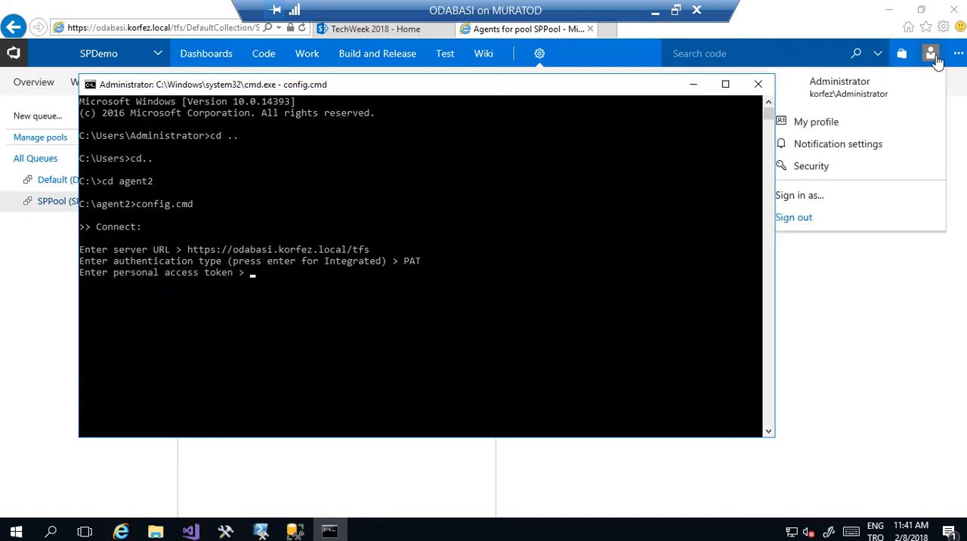
pyautogui.click(811, 166)
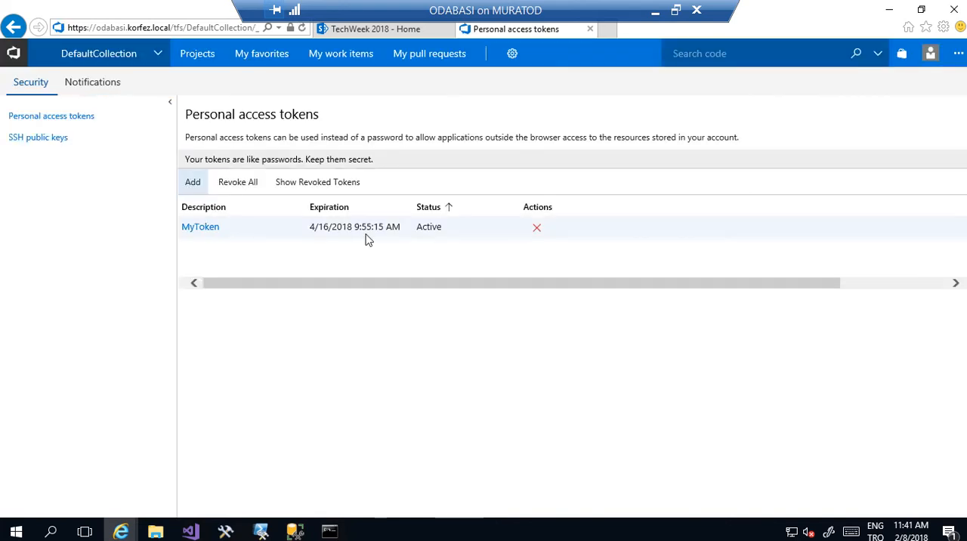
pyautogui.click(195, 187)
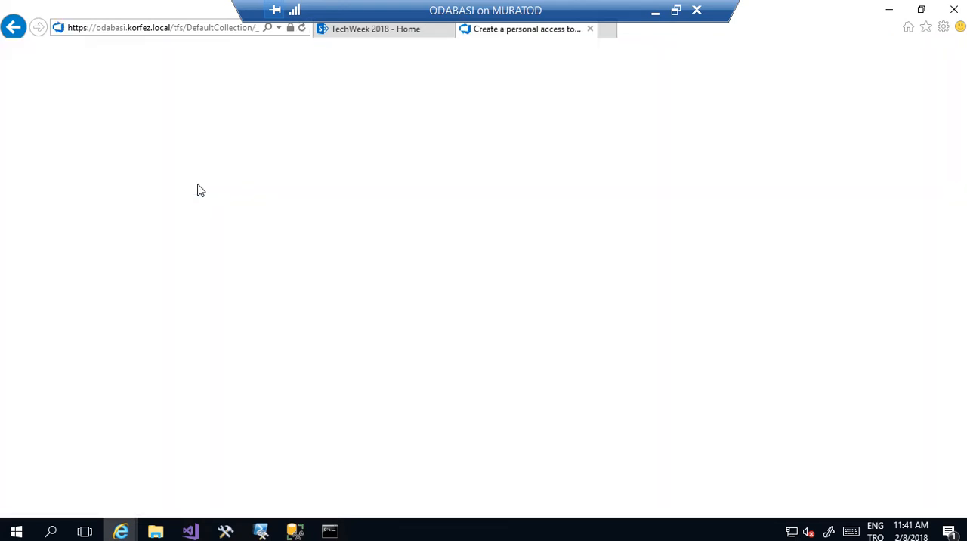
pyautogui.write('SPT')
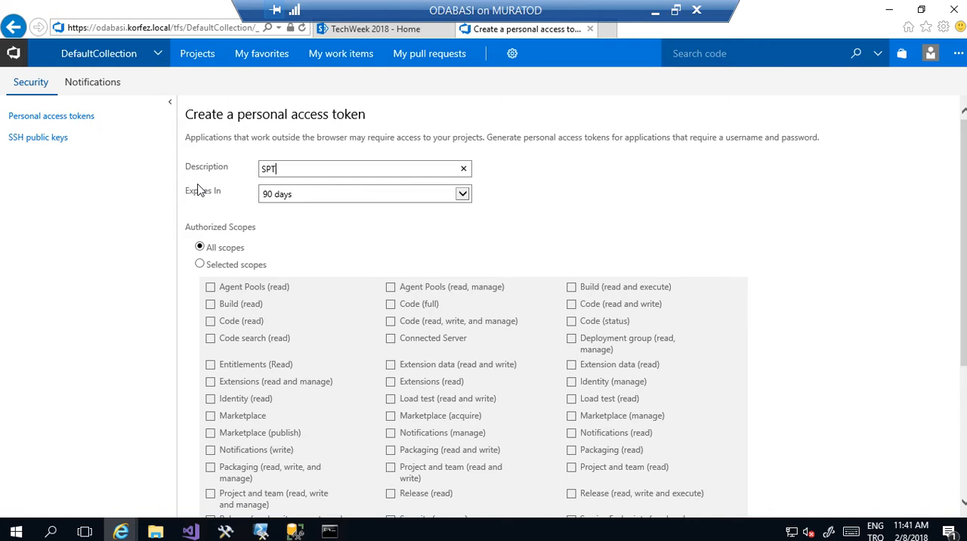
pyautogui.write('oken')
pyautogui.click(319, 198)
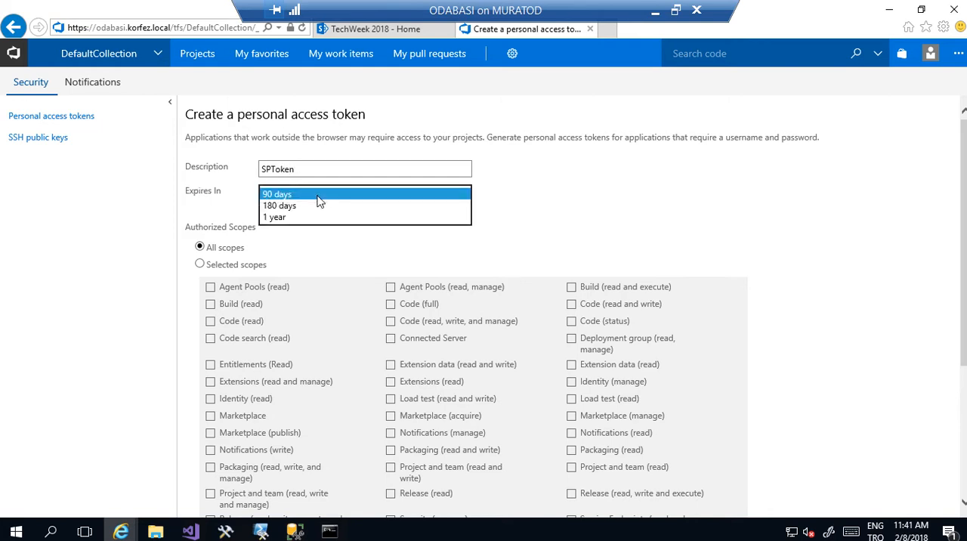
pyautogui.click(303, 217)
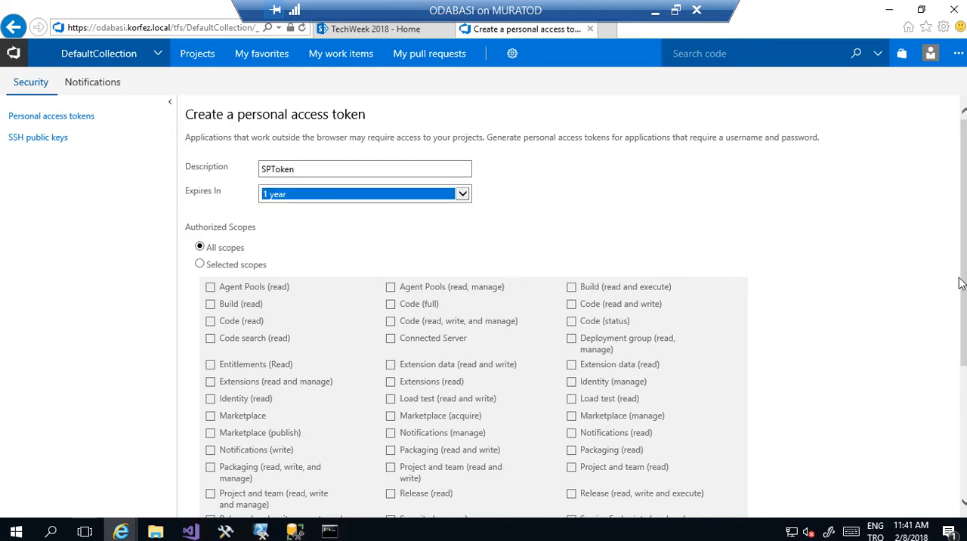
pyautogui.scroll(-3, 960, 283)
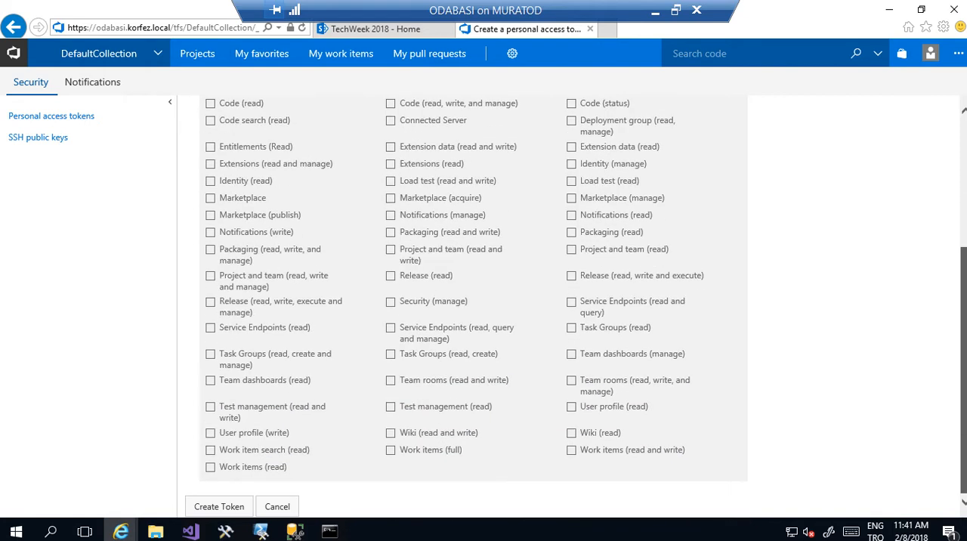
pyautogui.click(240, 507)
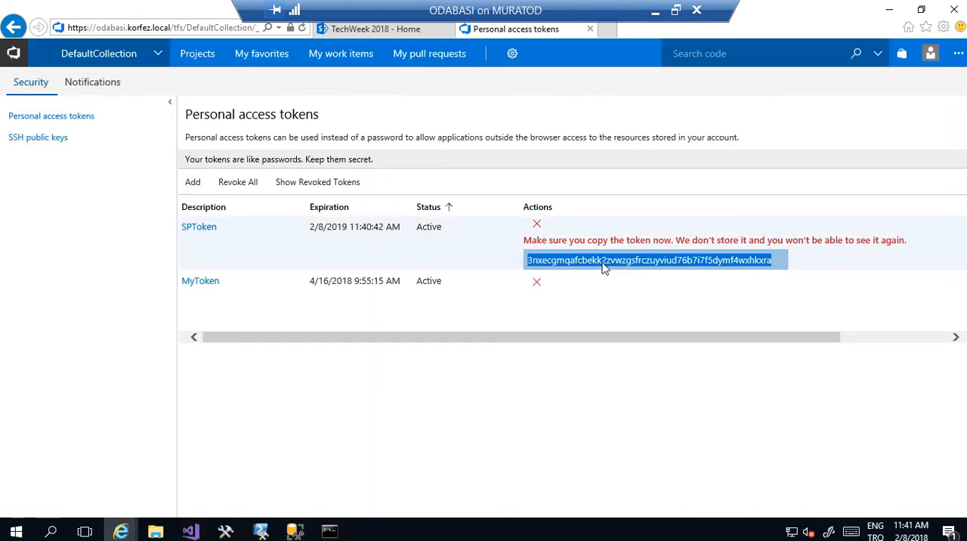
# - Copy the generated personal access token and submit it at the agent configuration's token prompt in the Command Prompt
pyautogui.rightClick(603, 266)
pyautogui.click(630, 312)
pyautogui.click(887, 11)
pyautogui.rightClick(390, 310)
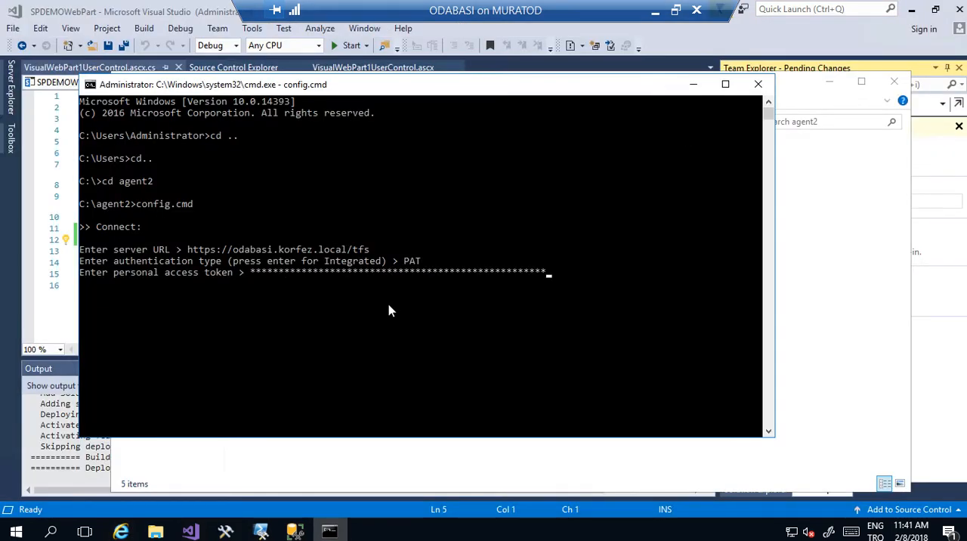
pyautogui.press('Return')
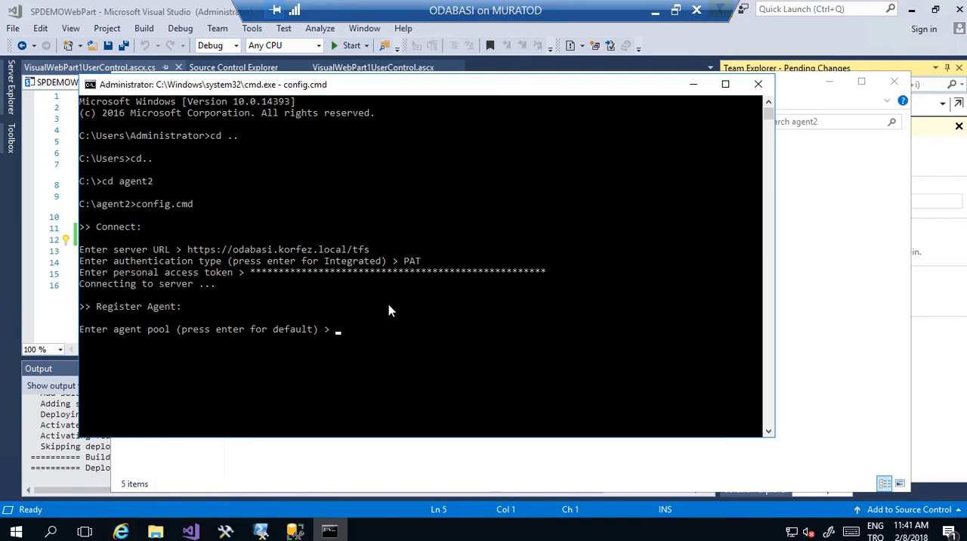
# - Register the agent in the SpPool pool under the name SPAgent, accepting the default _work folder
pyautogui.write('SpPool')
pyautogui.press('Return')
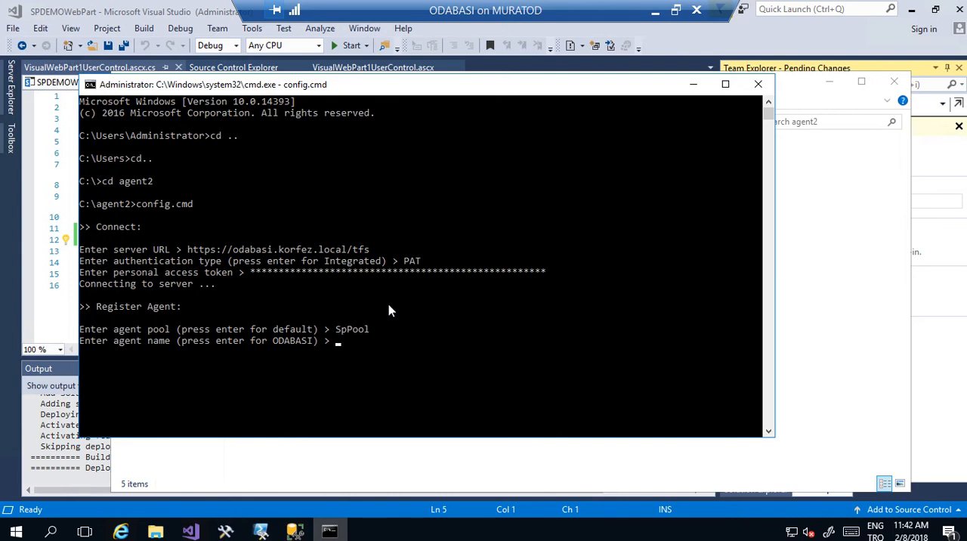
pyautogui.write('SPAgent')
pyautogui.press('Return')
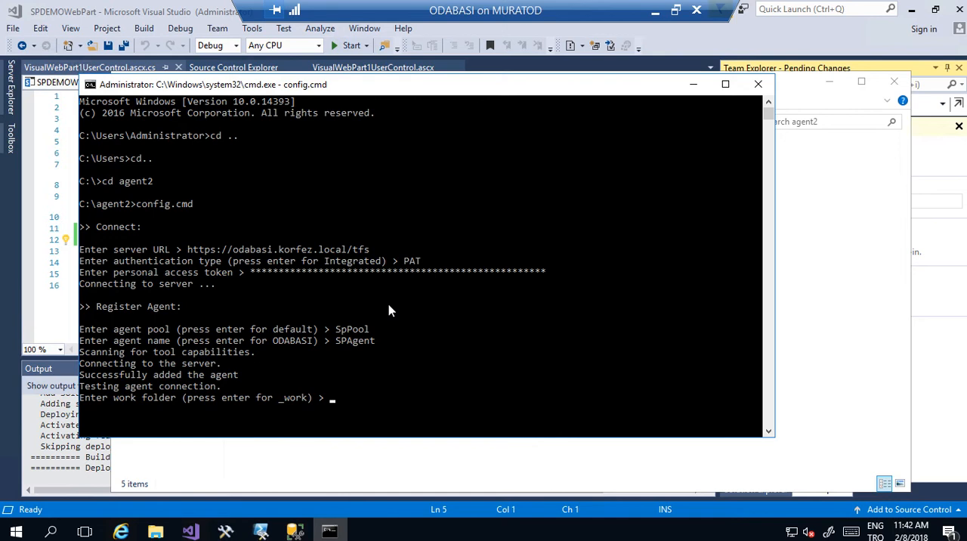
pyautogui.press('Return')
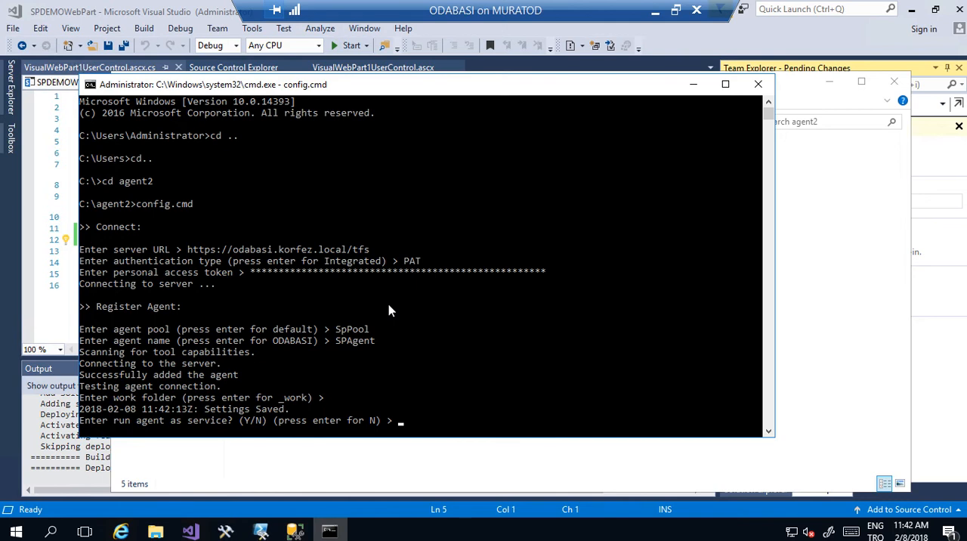
# - Set the agent to run as a service under the domain administrator account and enter the account password
pyautogui.write('Y')
pyautogui.press('Return')
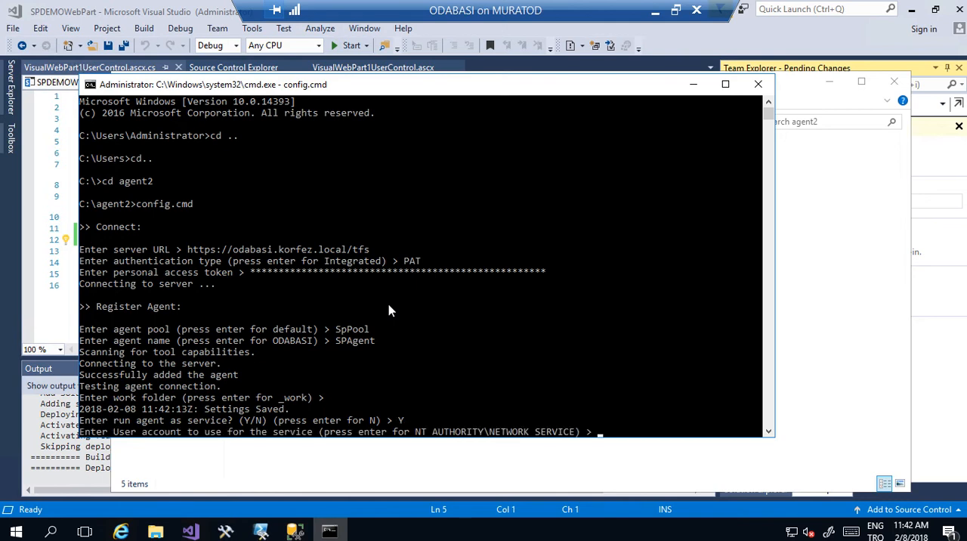
pyautogui.write('korfez\\adminstrat')
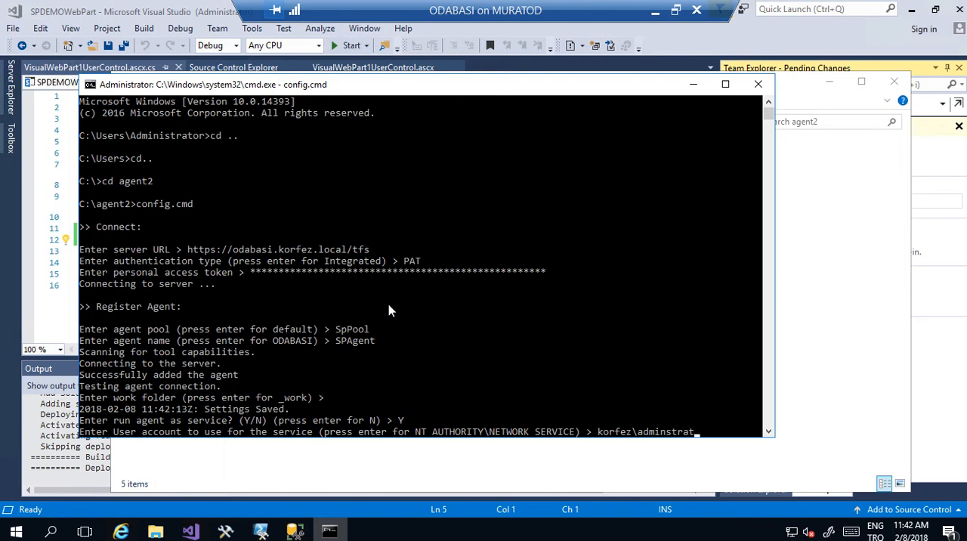
pyautogui.write('ori')
pyautogui.press('Return')
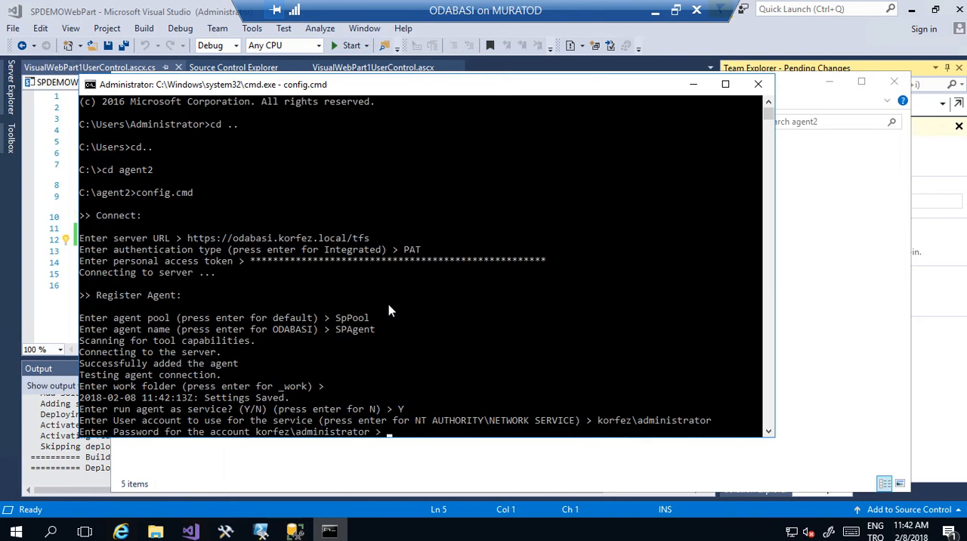
pyautogui.write('*******')
pyautogui.press('Return')
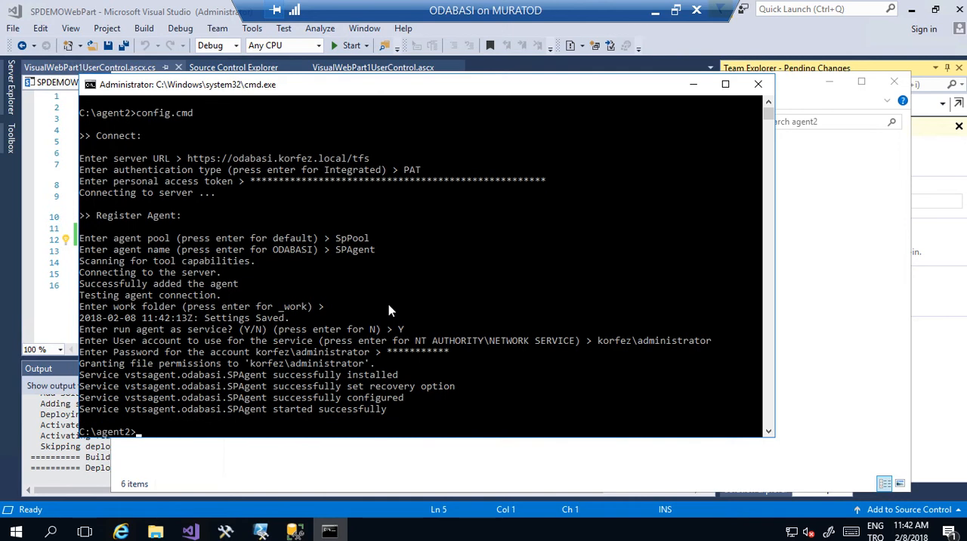
# - Switch to Internet Explorer, open the SPDemo project's agent queues, and check the SPPool agent's status and capabilities
pyautogui.click(121, 531)
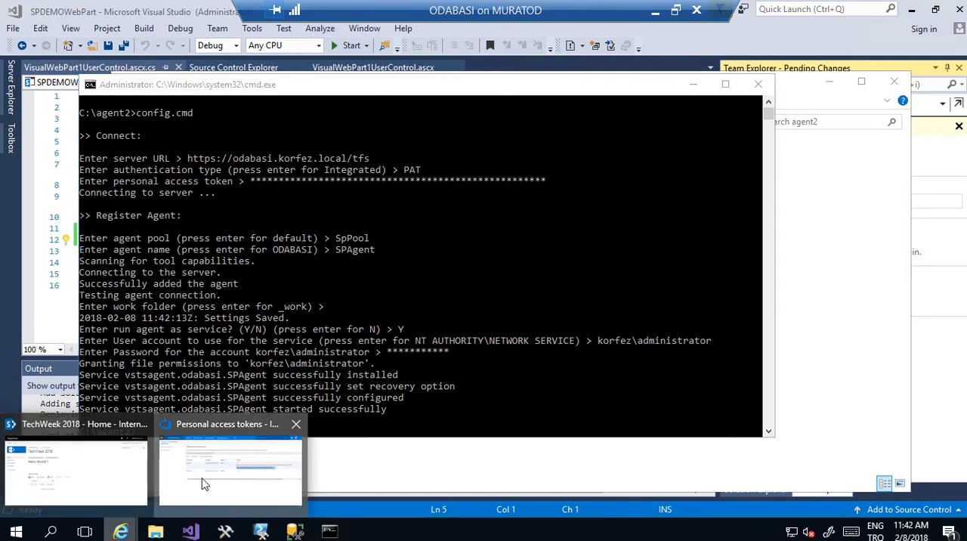
pyautogui.click(181, 491)
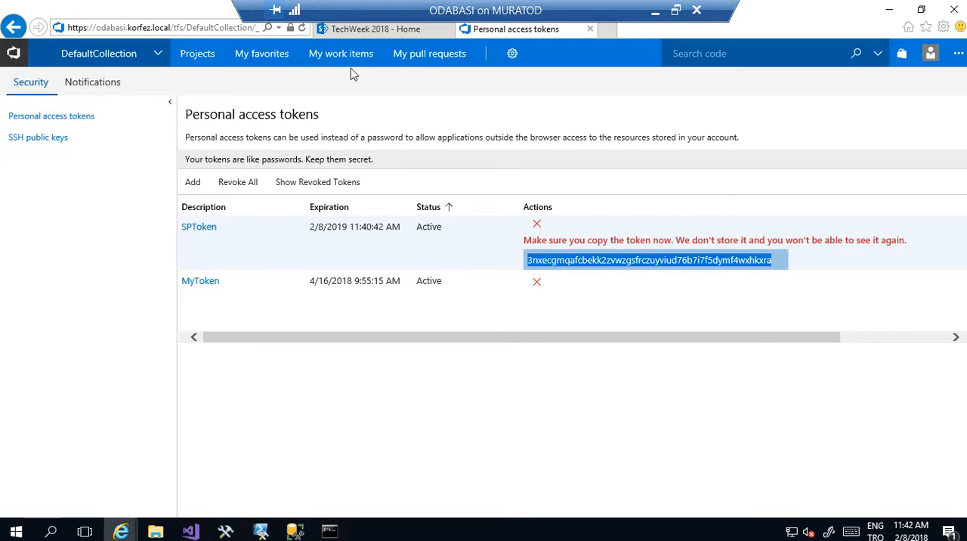
pyautogui.click(513, 59)
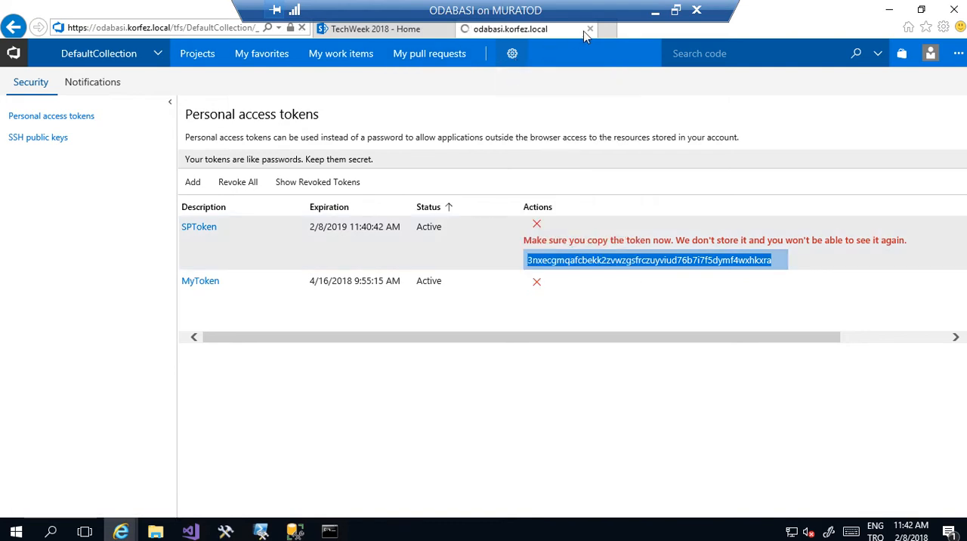
pyautogui.click(21, 61)
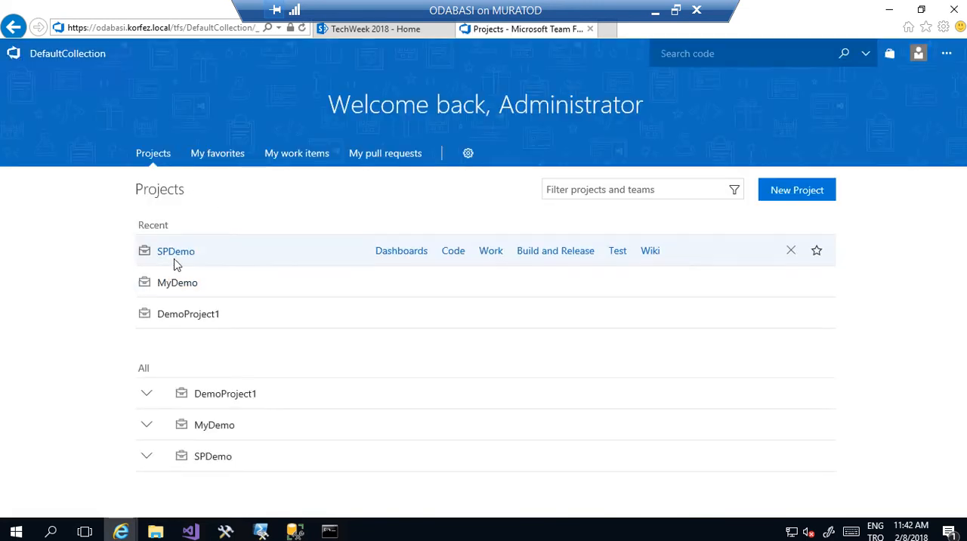
pyautogui.click(179, 256)
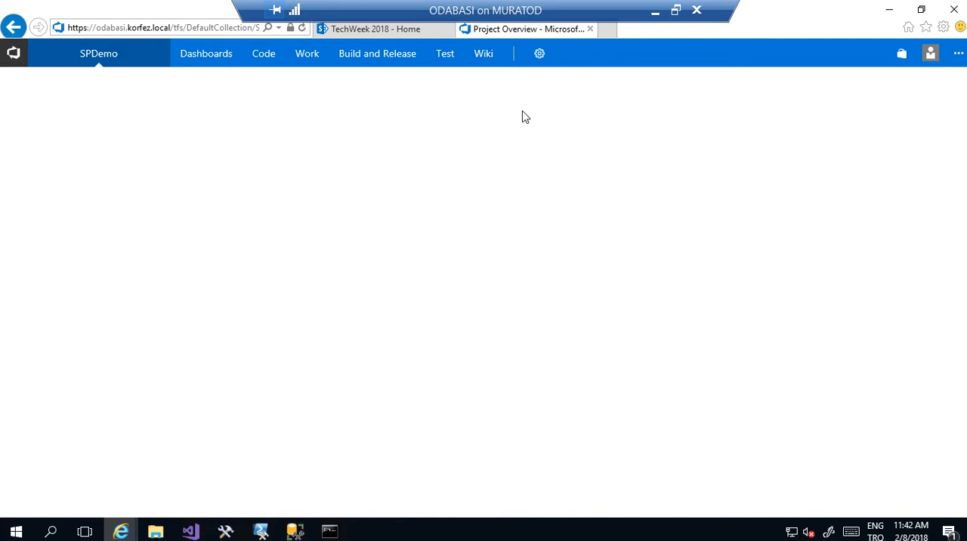
pyautogui.click(539, 64)
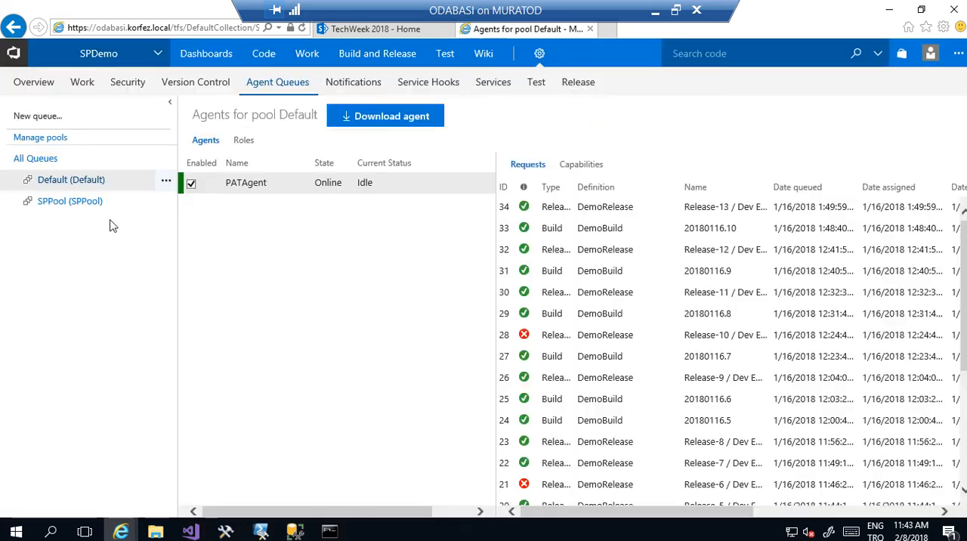
pyautogui.click(87, 208)
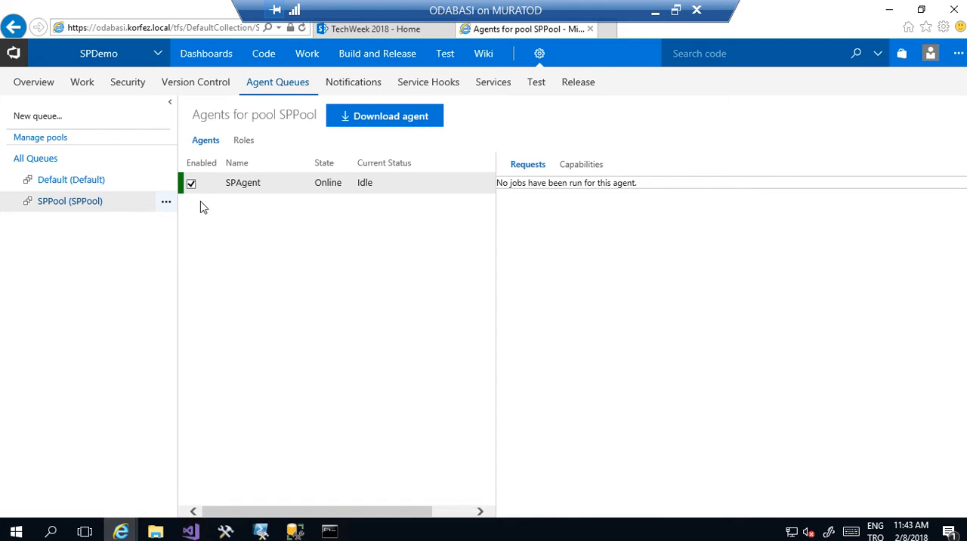
pyautogui.click(586, 171)
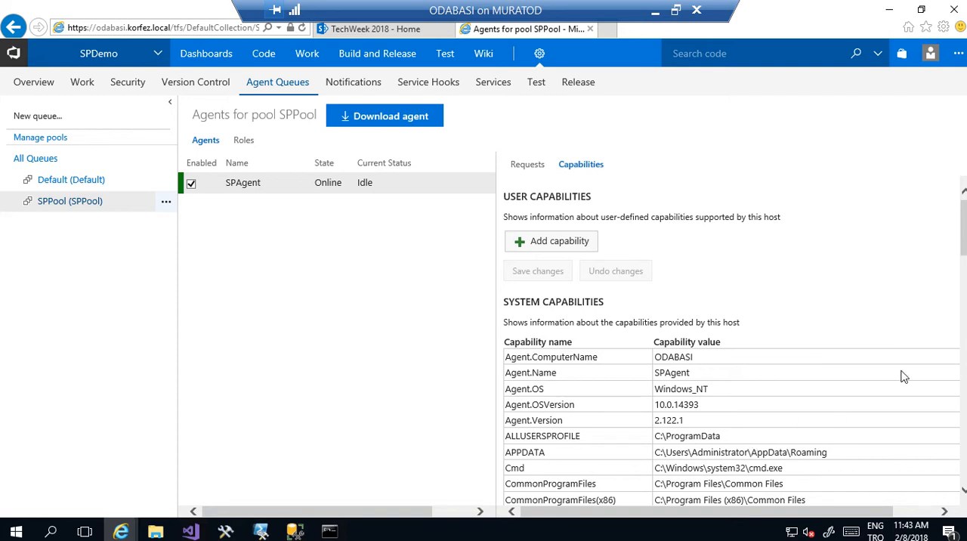
pyautogui.moveTo(964, 252)
pyautogui.mouseDown()
pyautogui.moveTo(963, 364)
pyautogui.moveTo(963, 257)
pyautogui.mouseUp()
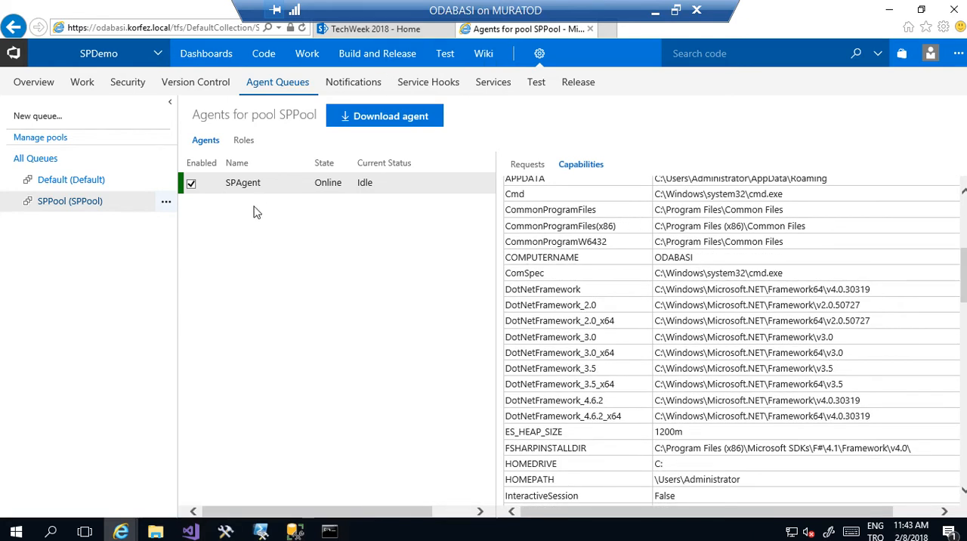
# - Open the SPDemo project's builds and start a new build definition
pyautogui.moveTo(363, 66)
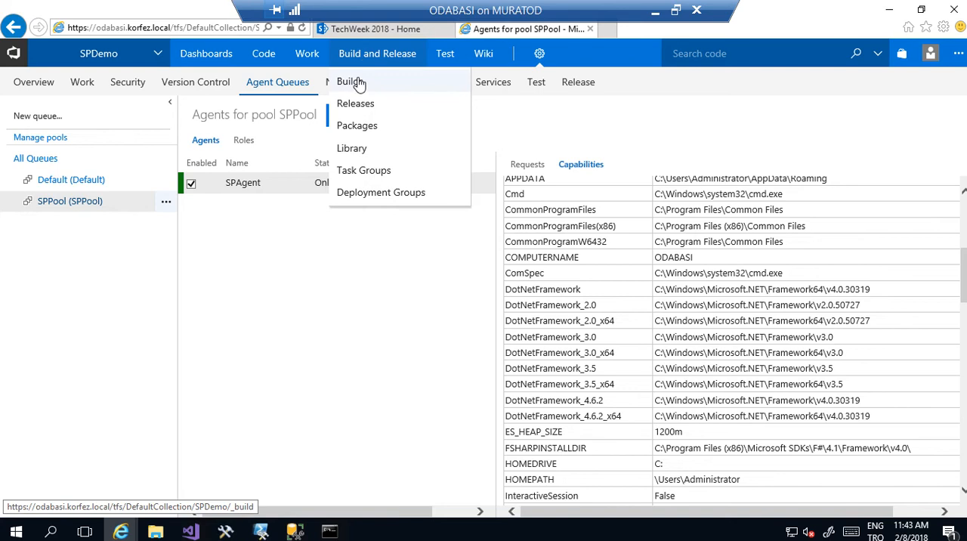
pyautogui.click(352, 83)
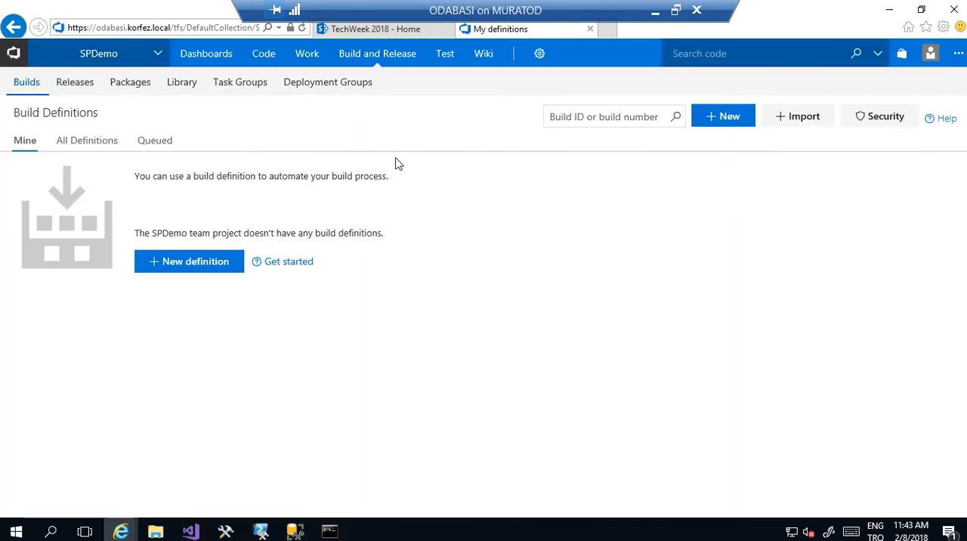
pyautogui.click(206, 262)
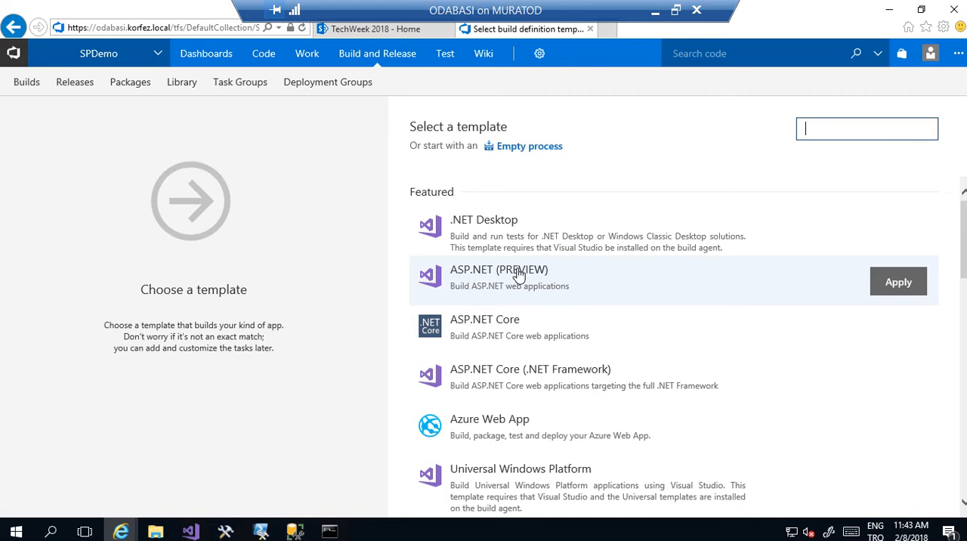
# - Apply the ASP.NET (PREVIEW) template to the new build definition and select SPPool as its agent queue
pyautogui.click(903, 282)
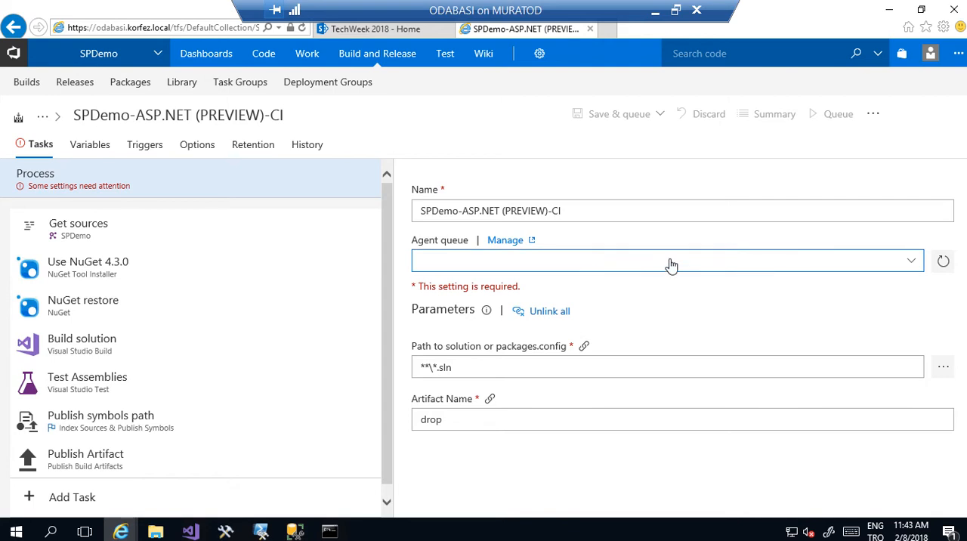
pyautogui.click(911, 260)
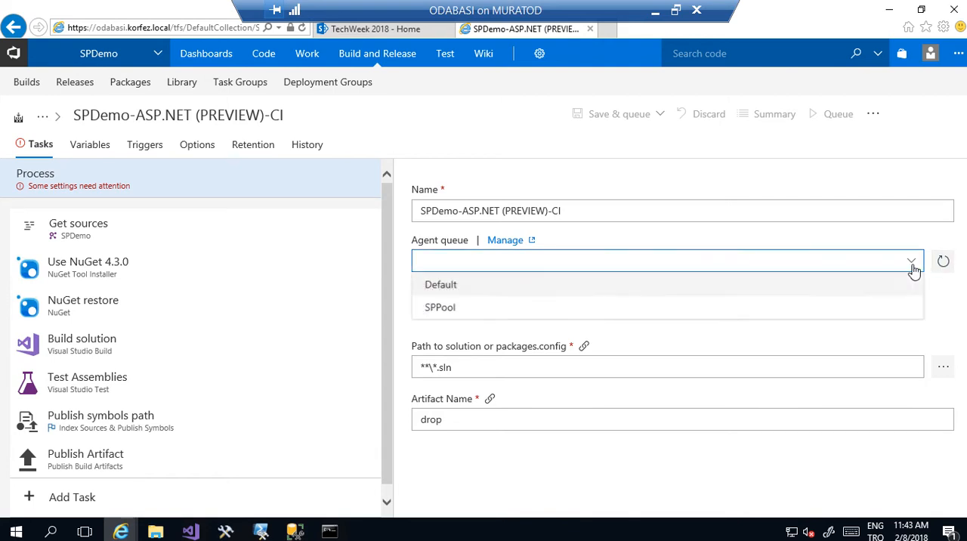
pyautogui.click(737, 316)
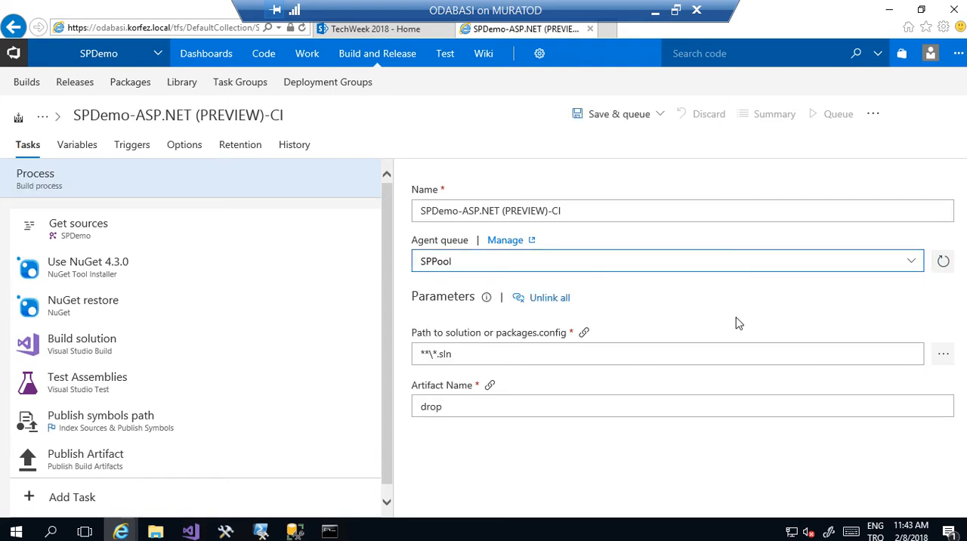
# - Disable the Use NuGet 4.3.0 and NuGet restore tasks in the build process
pyautogui.click(96, 280)
pyautogui.rightClick(95, 280)
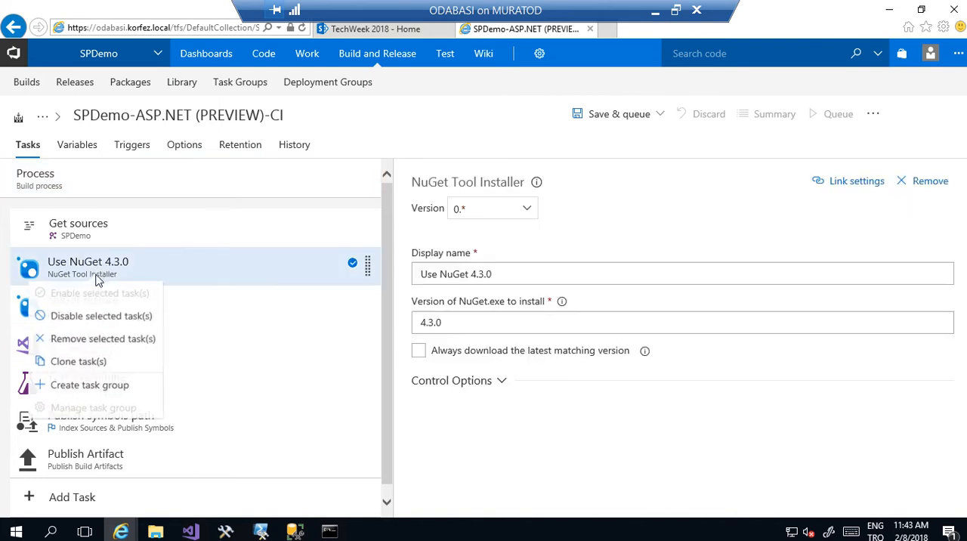
pyautogui.click(92, 318)
pyautogui.rightClick(94, 312)
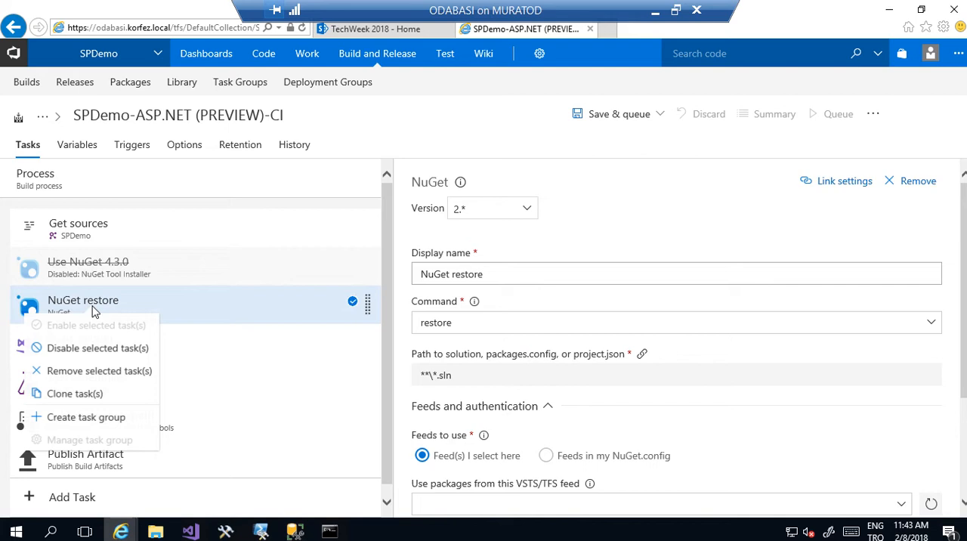
pyautogui.click(89, 355)
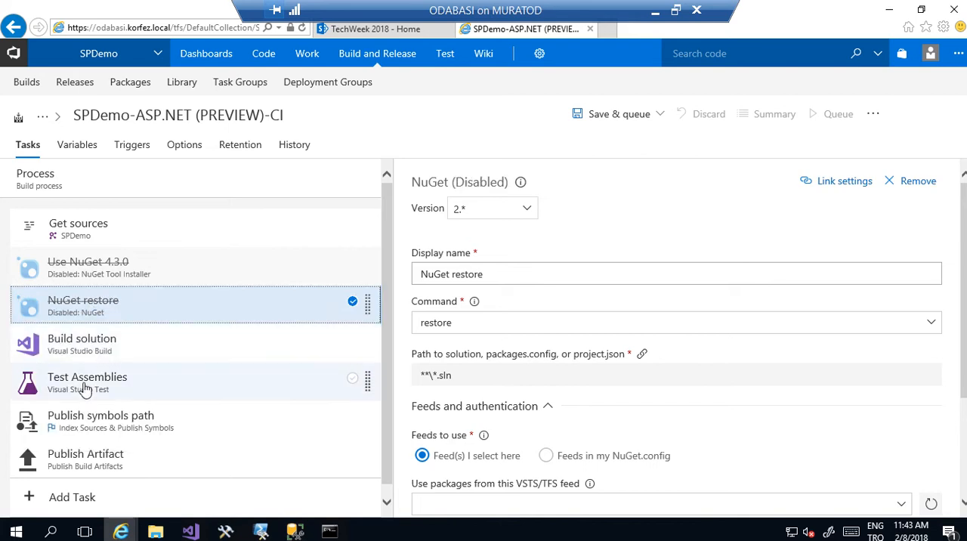
# - Disable the Test Assemblies and Publish symbols path tasks in the build process
pyautogui.click(85, 389)
pyautogui.rightClick(85, 388)
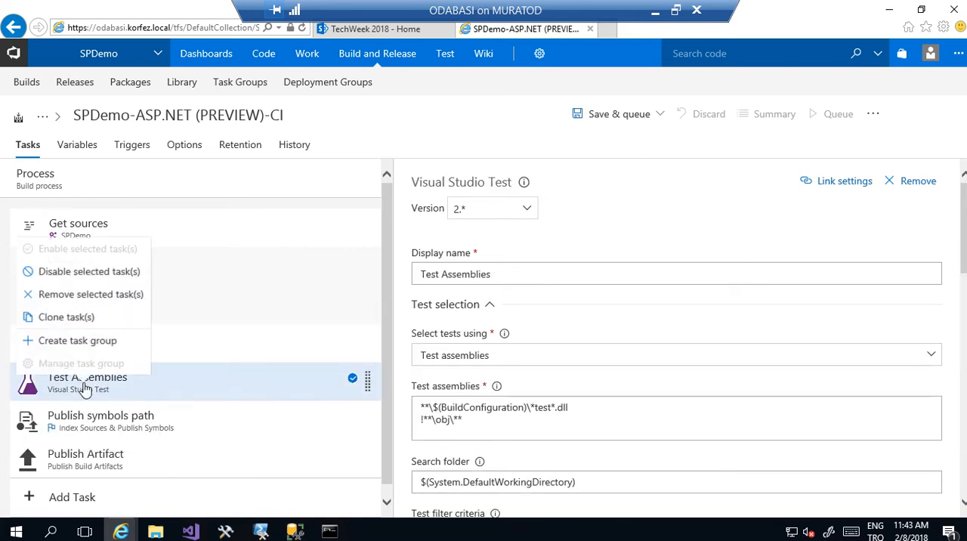
pyautogui.click(106, 275)
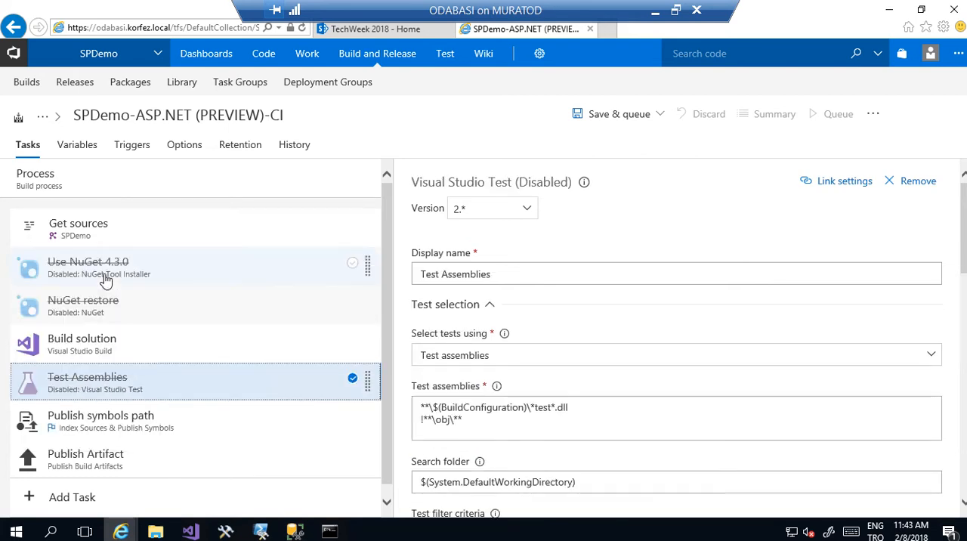
pyautogui.rightClick(96, 425)
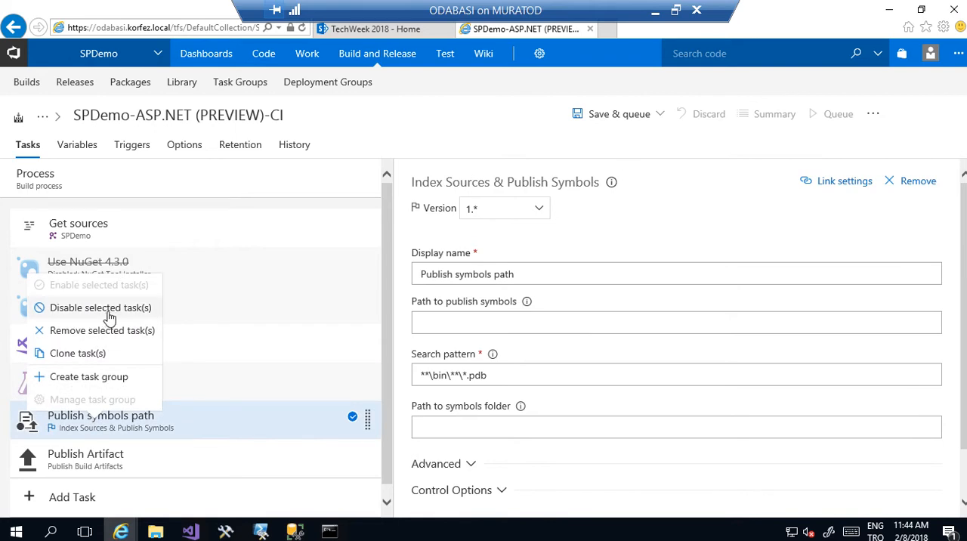
pyautogui.click(107, 314)
pyautogui.moveTo(385, 314); pyautogui.dragTo(391, 290)
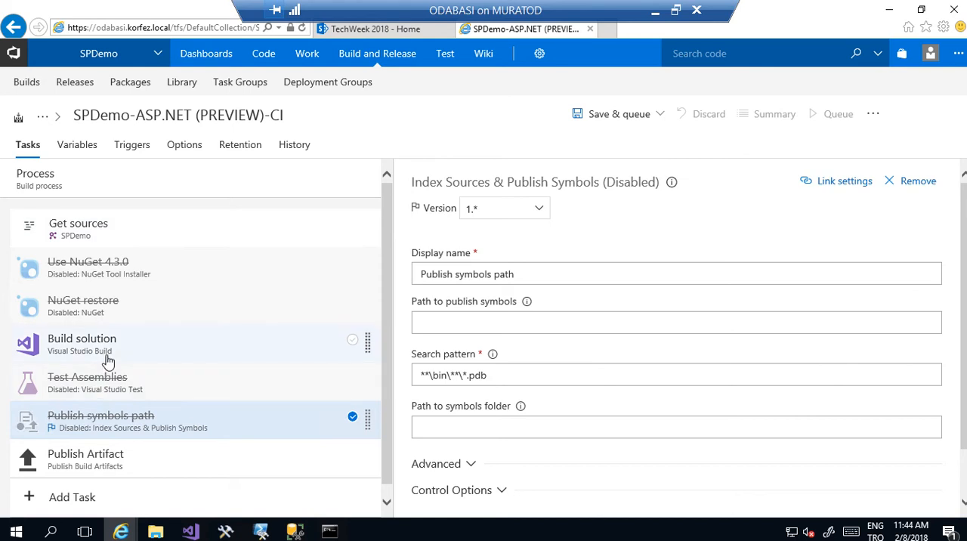
# - Review the Get sources mappings and add /p:IsPackaging=true at the start of the Build solution task's MSBuild arguments
pyautogui.click(127, 240)
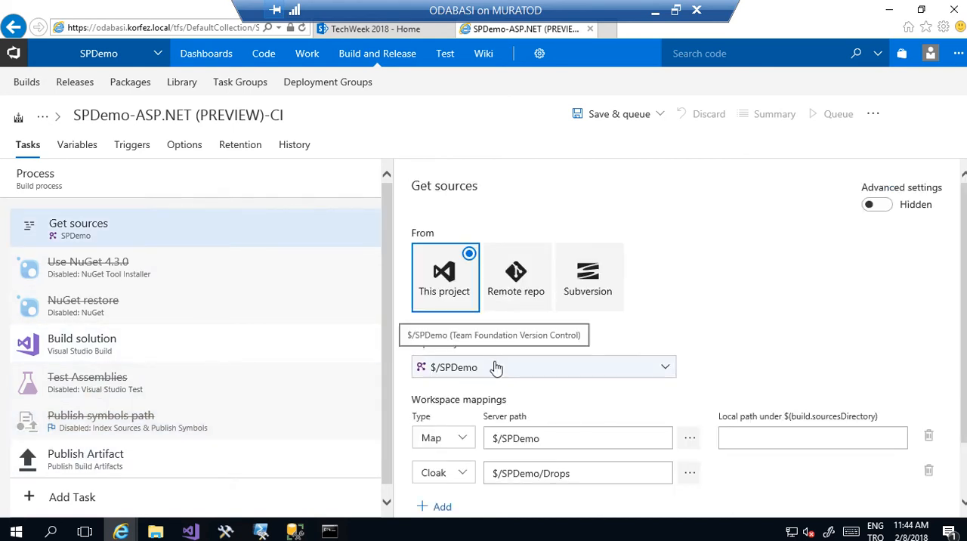
pyautogui.click(111, 361)
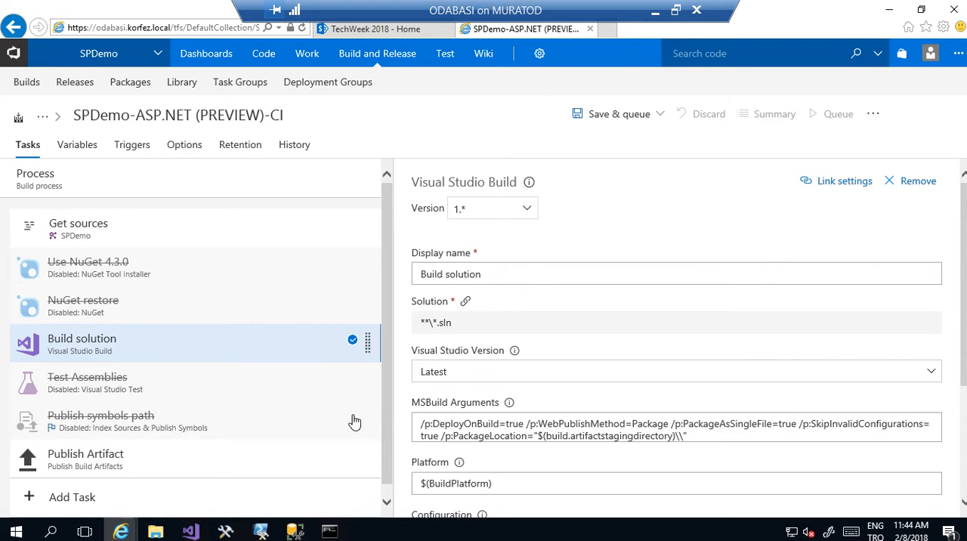
pyautogui.click(423, 428)
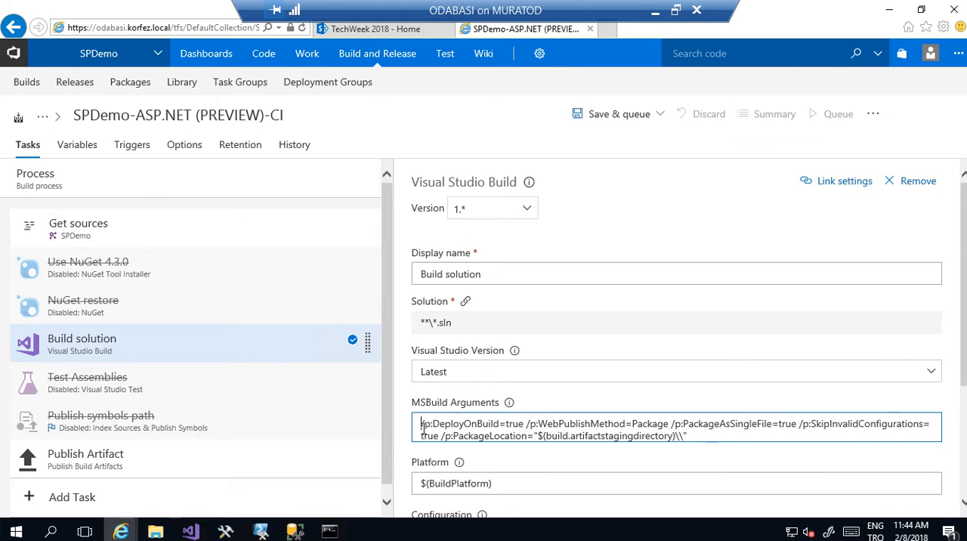
pyautogui.hotkey('ctrl', 'a')
pyautogui.write('/p:IsPackaging=true /p:DeployOnBuild=true /p:WebPublishMethod=Package /p:PackageAsSingleFile=true /p:SkipInvalidConfigurations=true /p:PackageLocation="$(build.artifactstagingdirectory)\\\\"')
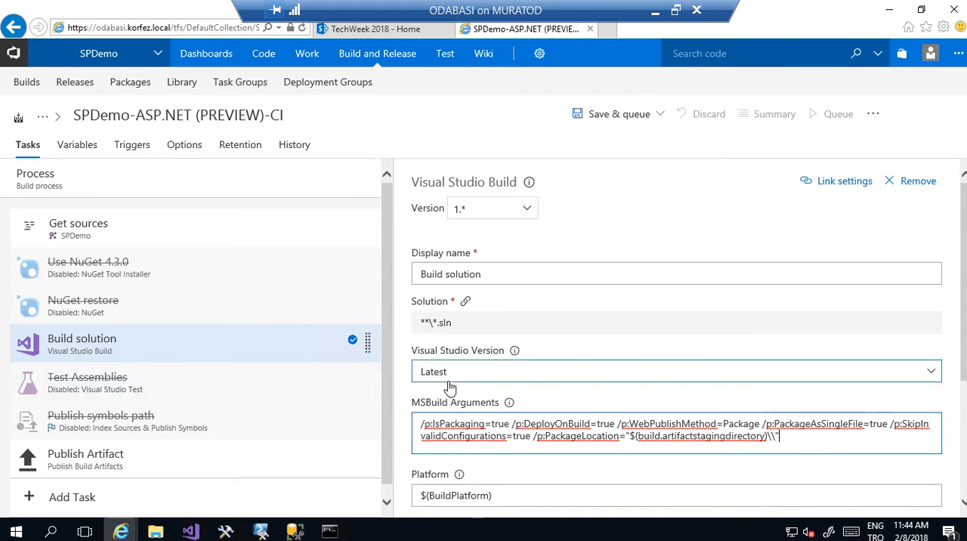
# - Set the Publish Artifact task's path to publish to the $/SPDemo root folder
pyautogui.click(136, 466)
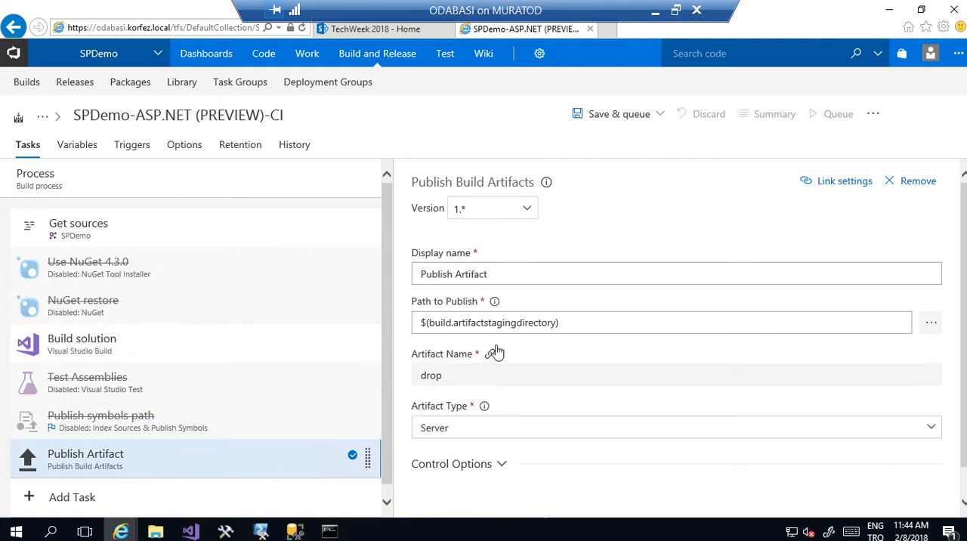
pyautogui.click(933, 324)
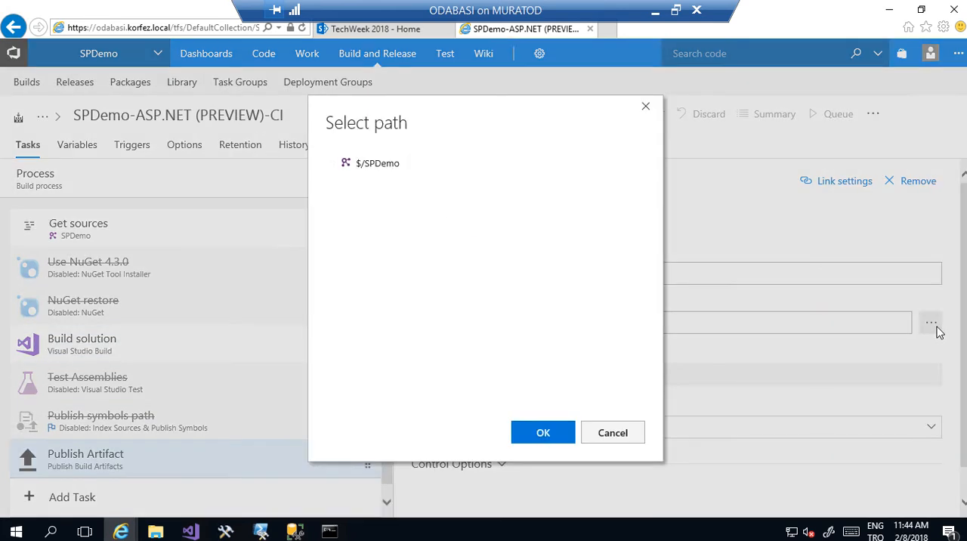
pyautogui.click(380, 166)
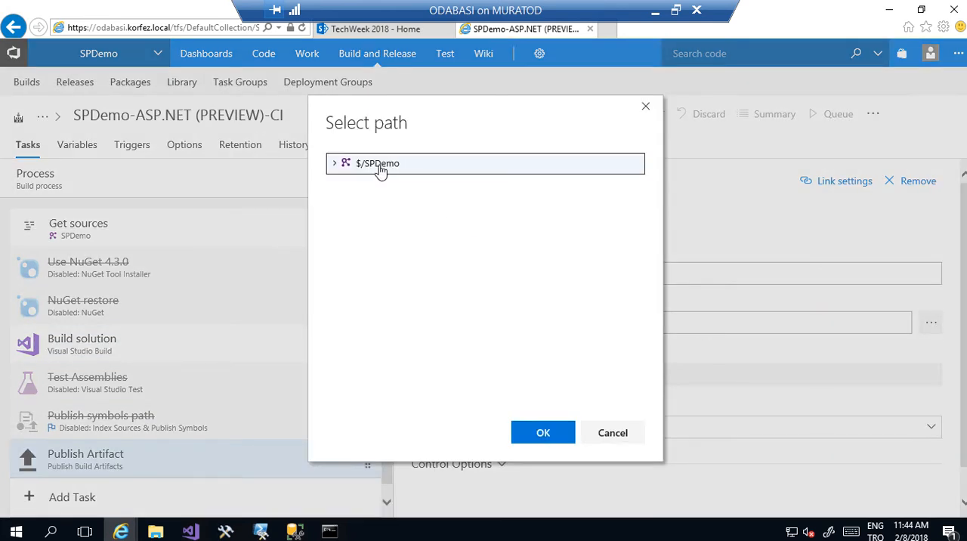
pyautogui.click(543, 434)
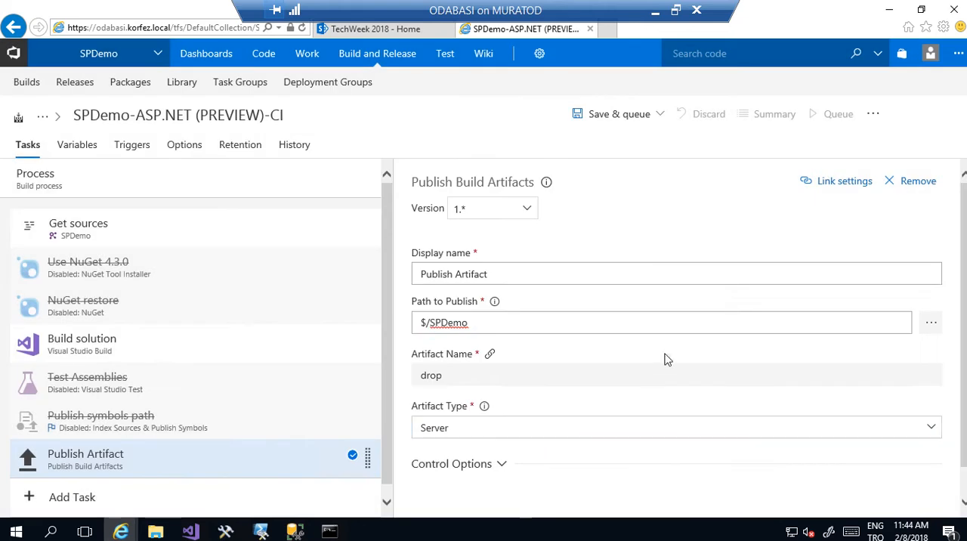
pyautogui.click(929, 323)
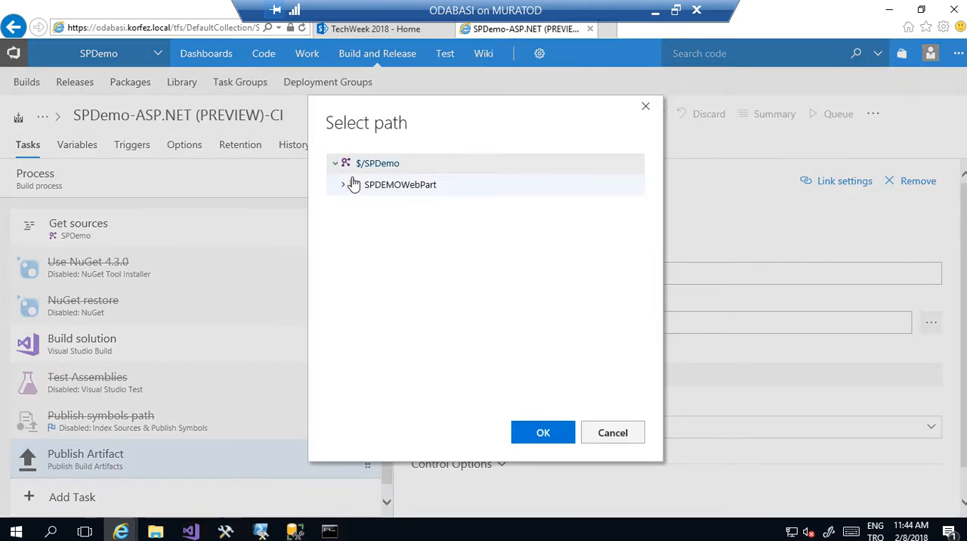
pyautogui.click(343, 185)
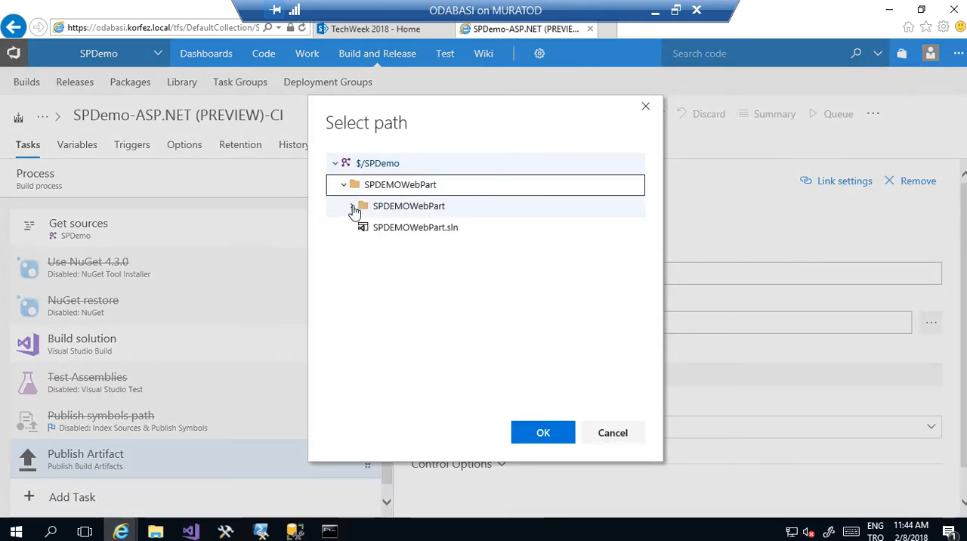
pyautogui.click(352, 206)
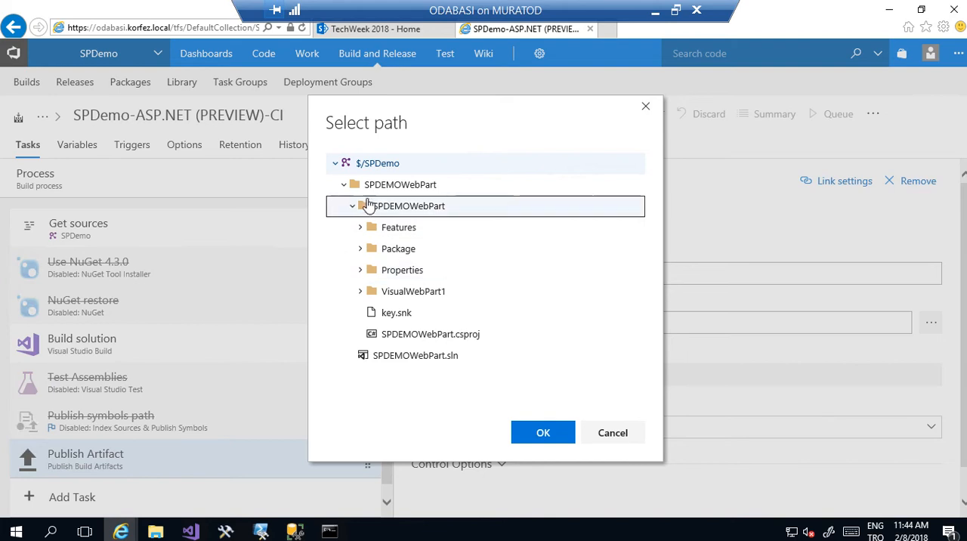
pyautogui.click(375, 164)
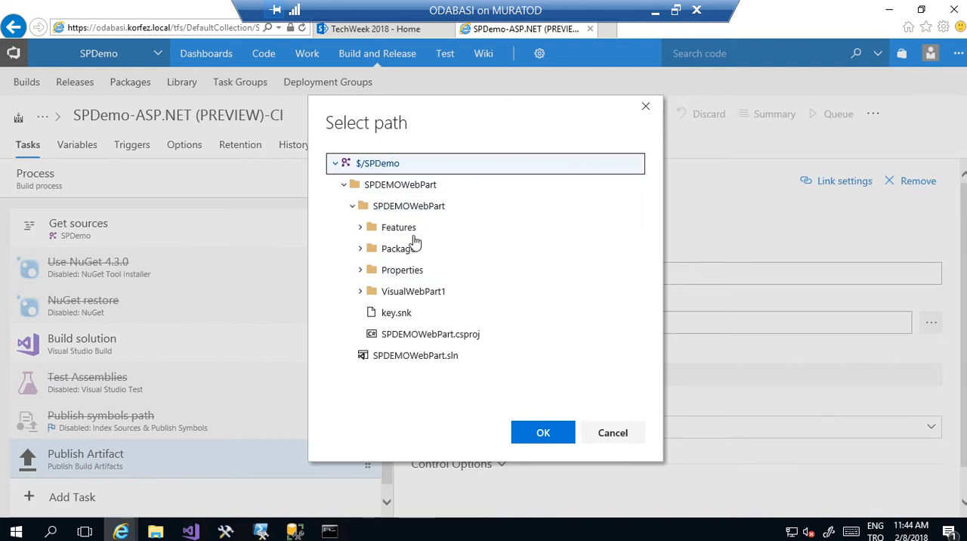
pyautogui.click(532, 436)
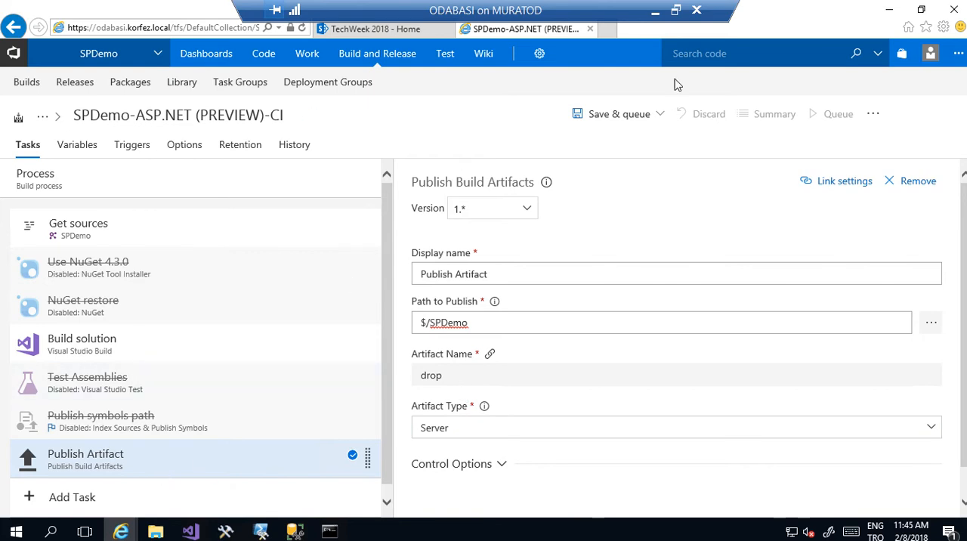
# - Save the build definition, queue a build of it on SPPool, and open the queued build
pyautogui.click(616, 119)
pyautogui.click(602, 144)
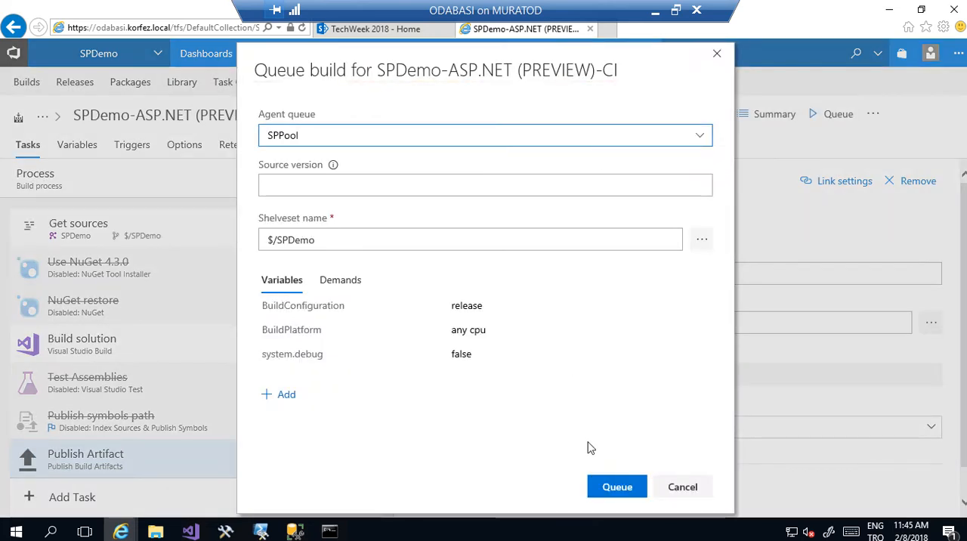
pyautogui.click(602, 486)
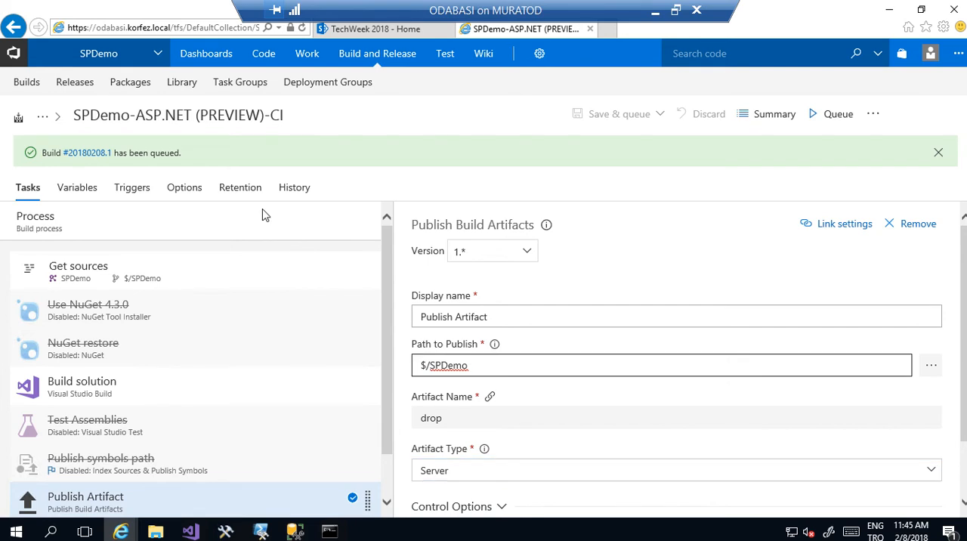
pyautogui.click(87, 153)
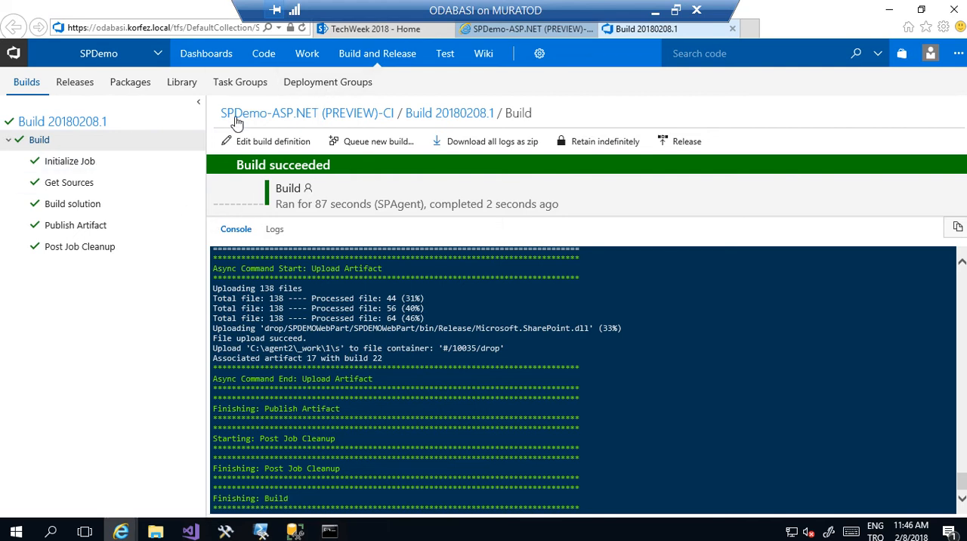
# - Explore the finished build's drop artifact down to SPDEMOWebPart's bin/Release folder and check for the SPDEMOWebPart.wsp package
pyautogui.click(466, 120)
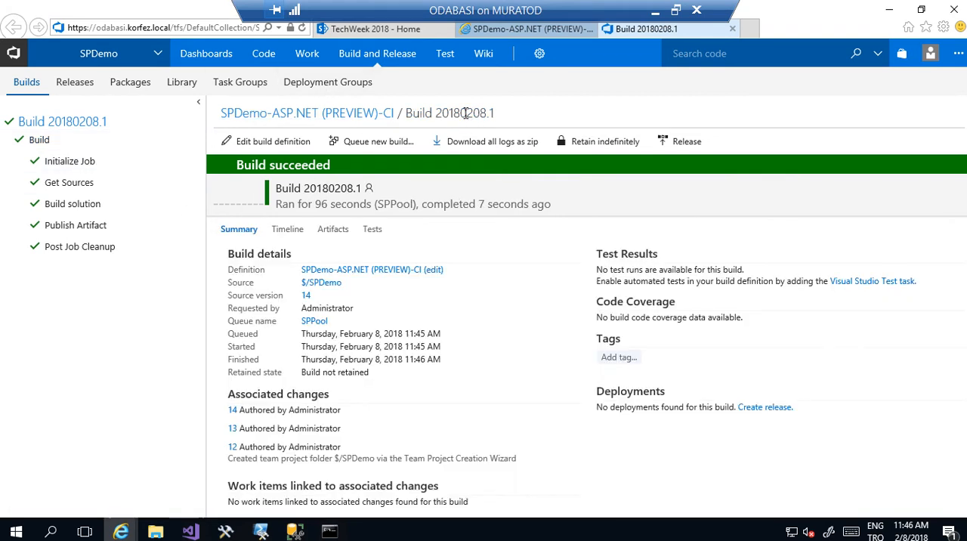
pyautogui.click(323, 232)
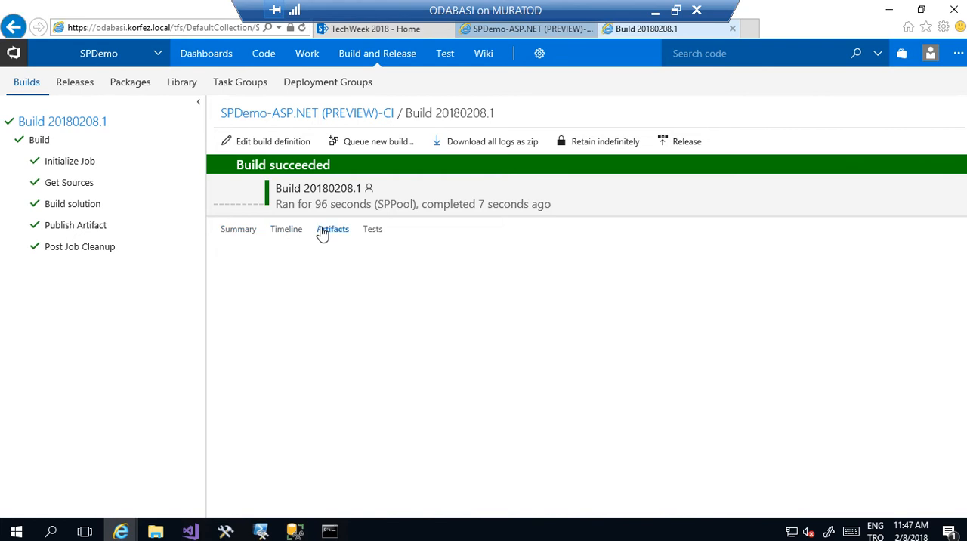
pyautogui.click(541, 276)
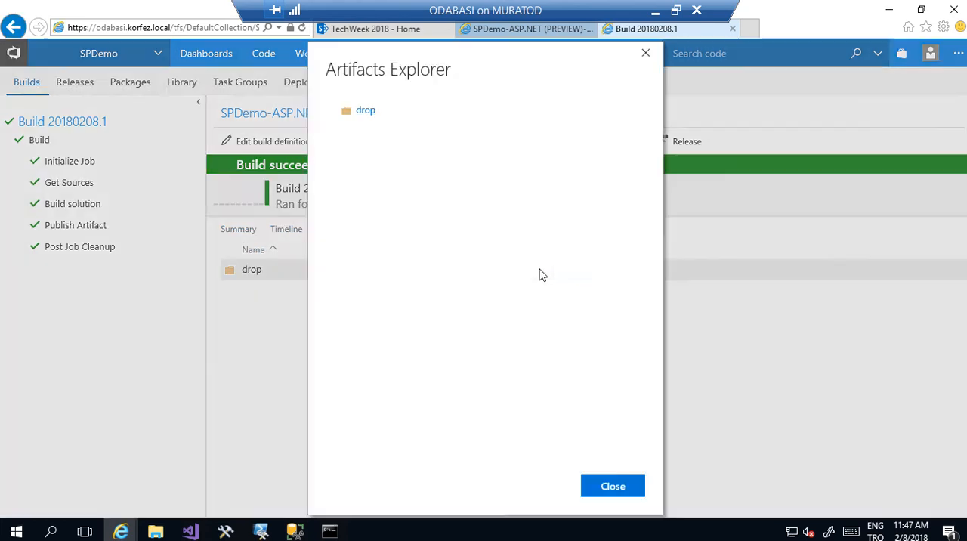
pyautogui.click(335, 111)
pyautogui.click(345, 154)
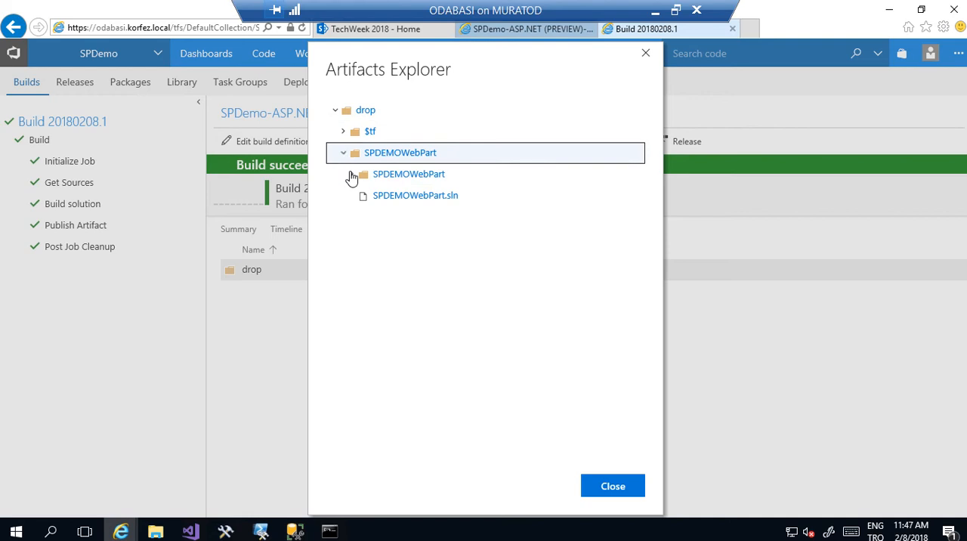
pyautogui.click(353, 175)
pyautogui.click(361, 195)
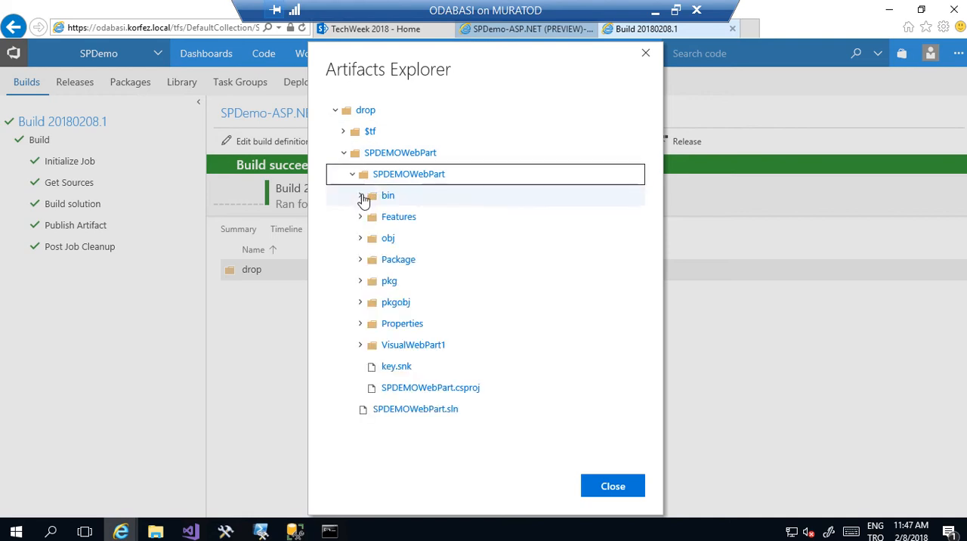
pyautogui.click(371, 219)
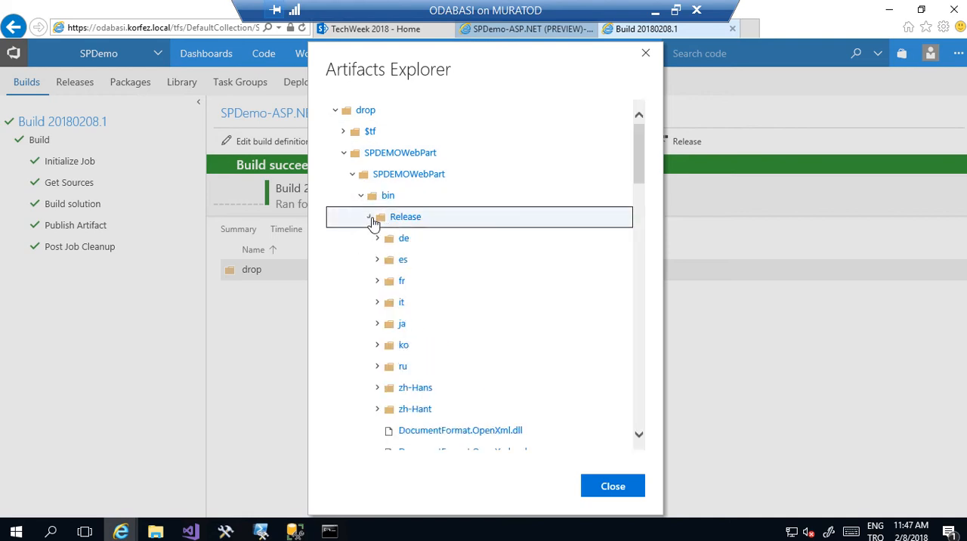
pyautogui.scroll(-1, 644, 185)
pyautogui.moveTo(643, 185); pyautogui.dragTo(653, 397)
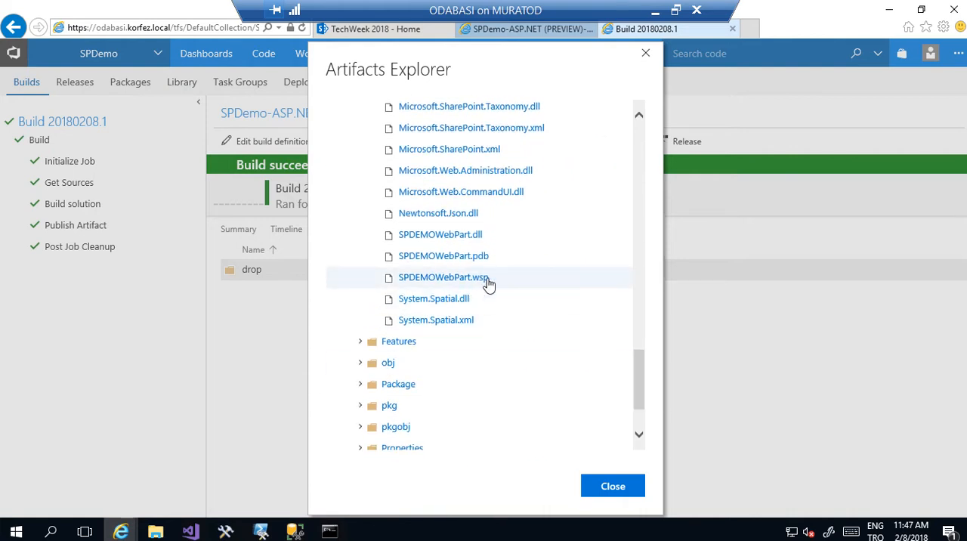
pyautogui.click(604, 489)
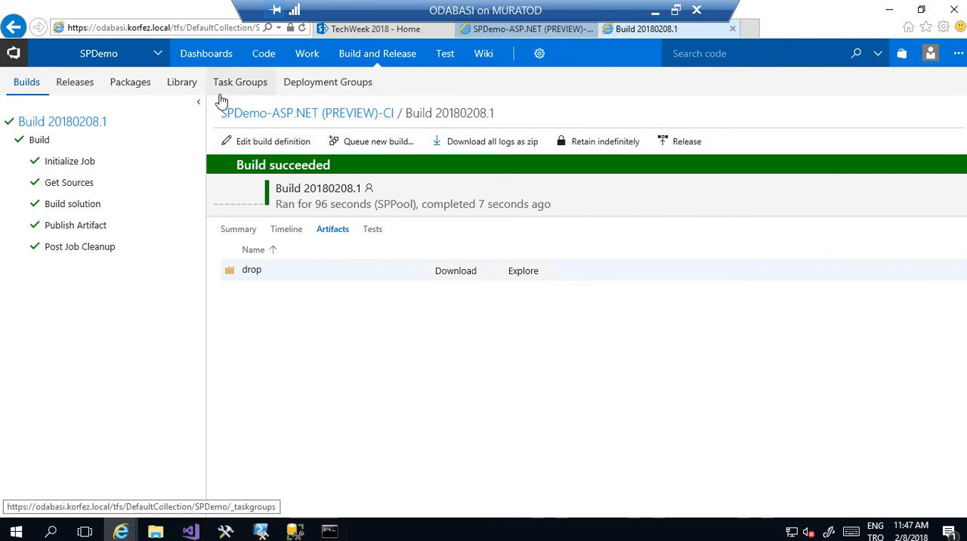
# - Create a new release definition in the SPDemo project, starting from the Empty template
pyautogui.click(75, 83)
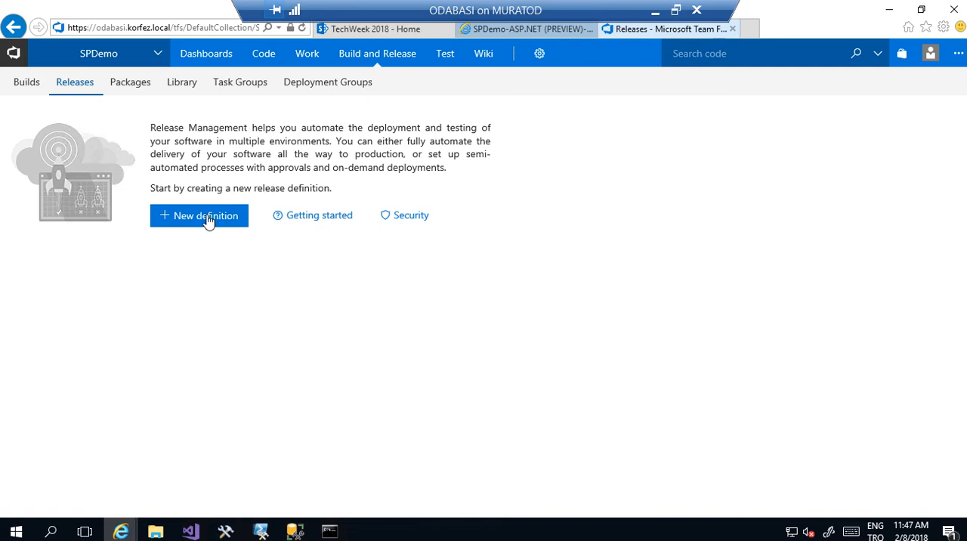
pyautogui.click(210, 219)
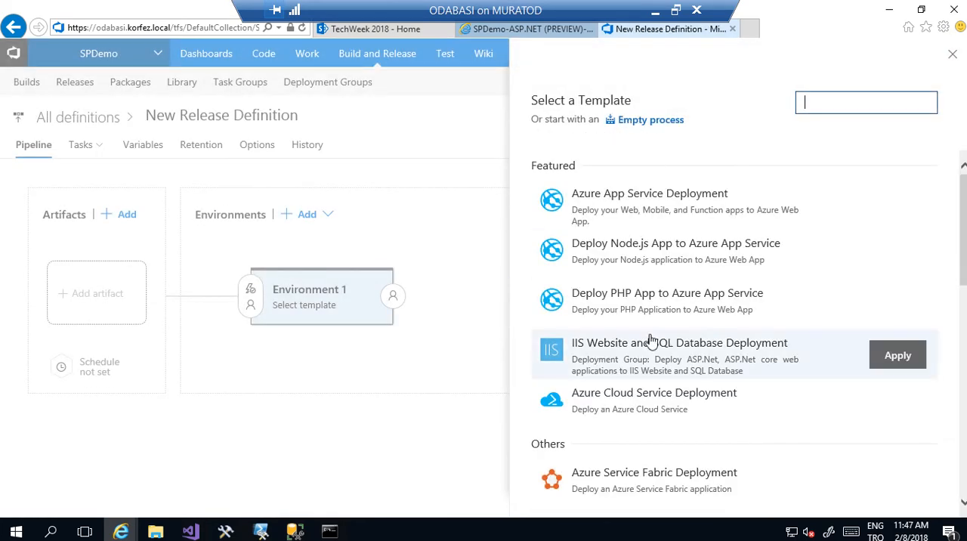
pyautogui.moveTo(963, 249); pyautogui.dragTo(965, 491)
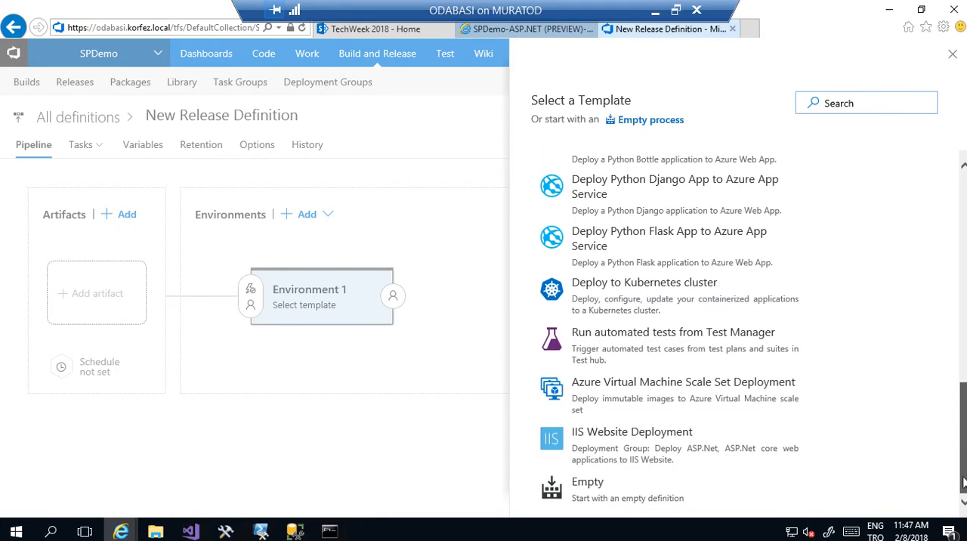
pyautogui.click(672, 508)
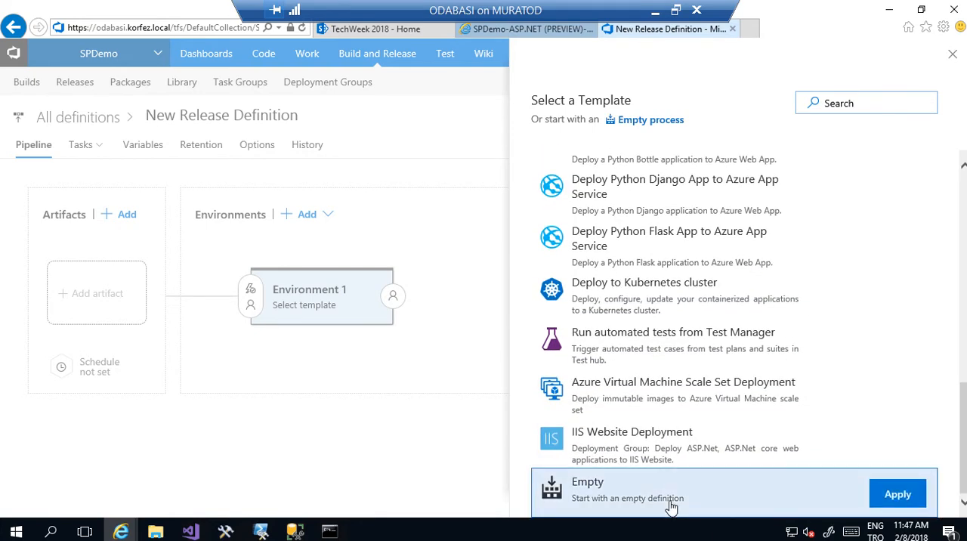
pyautogui.click(898, 495)
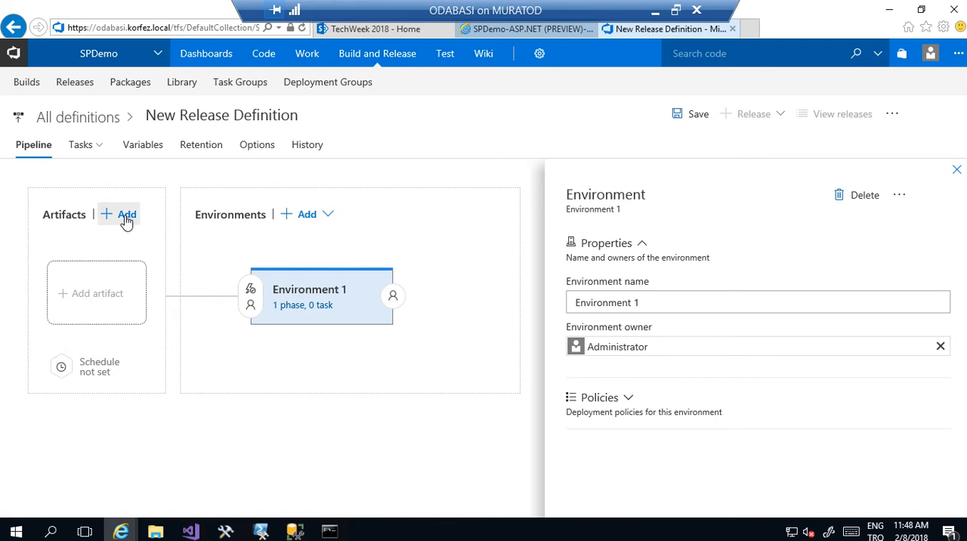
# - Add a Build artifact to the release pipeline from the SPDemo-ASP.NET (PREVIEW)-CI build definition, with Latest as the default version
pyautogui.click(126, 216)
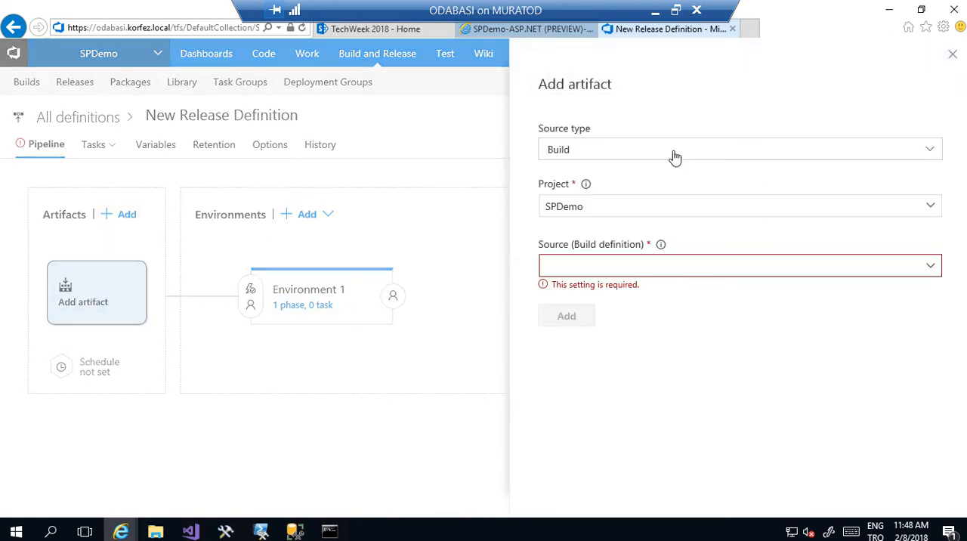
pyautogui.click(936, 272)
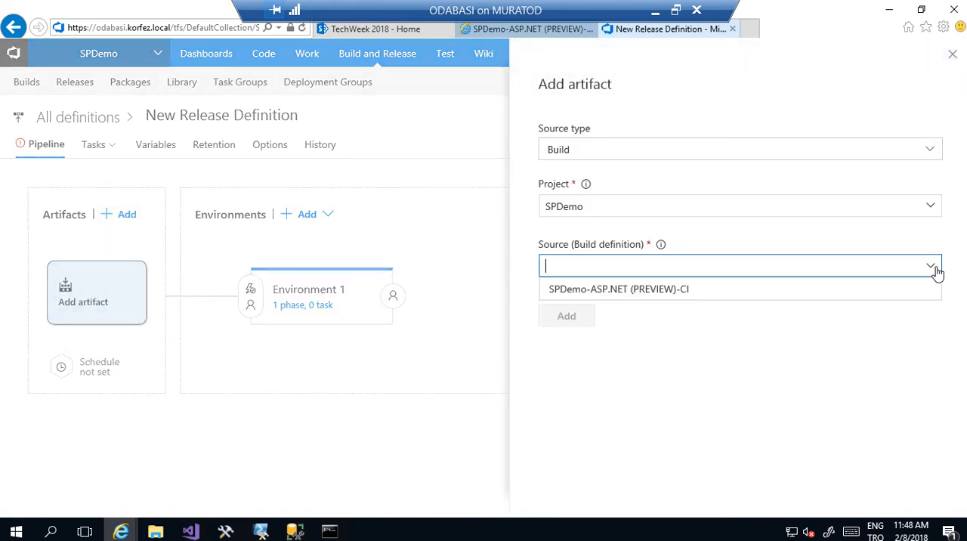
pyautogui.click(810, 294)
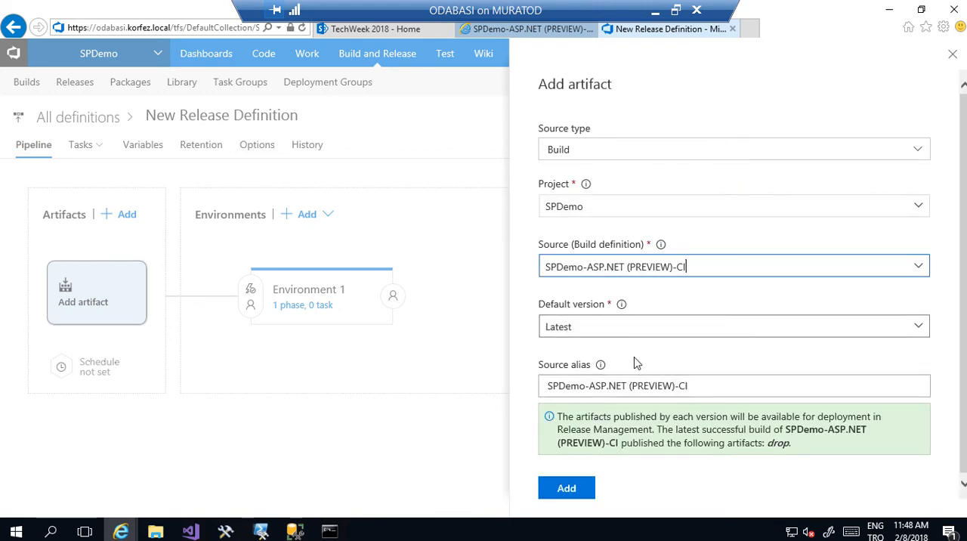
pyautogui.click(567, 487)
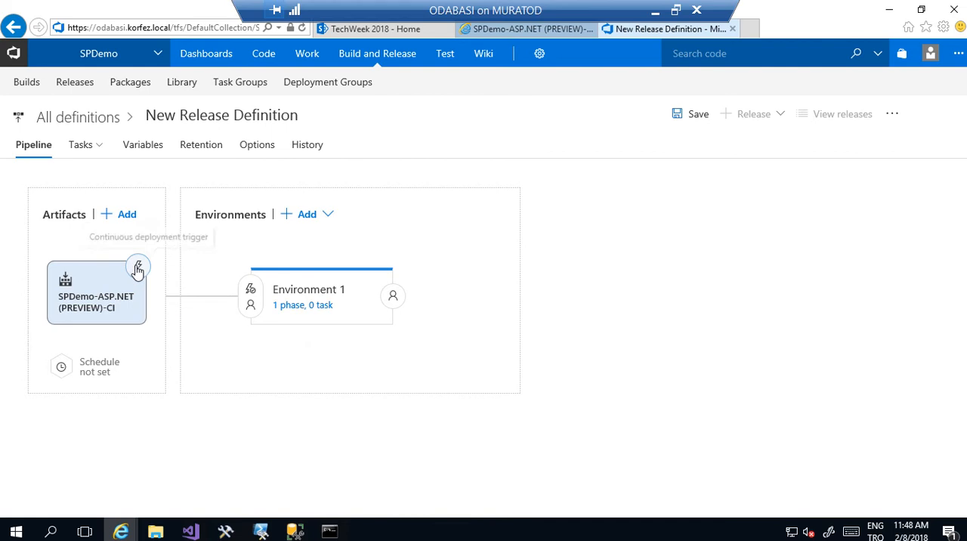
# - Open the tasks of Environment 1 and rename the environment as Dev
pyautogui.click(302, 306)
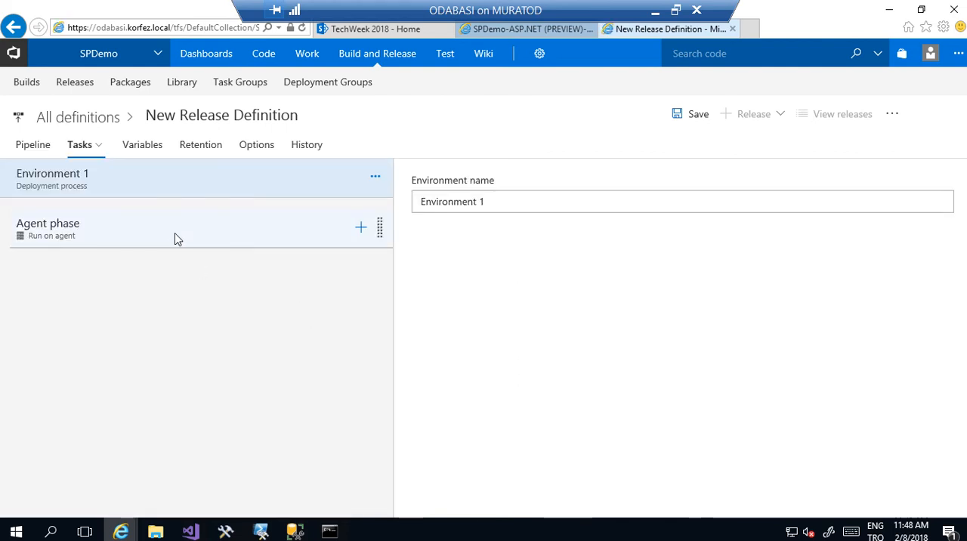
pyautogui.click(177, 239)
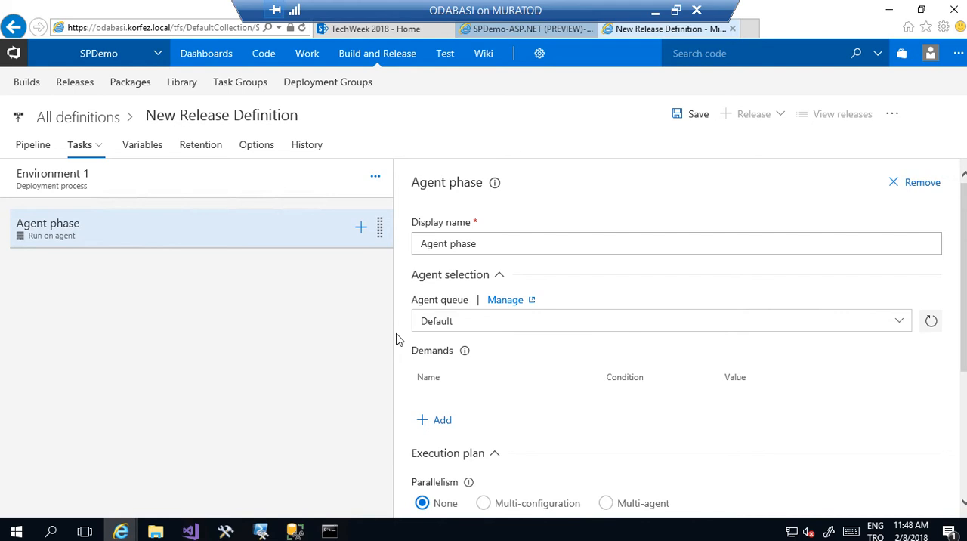
pyautogui.click(318, 189)
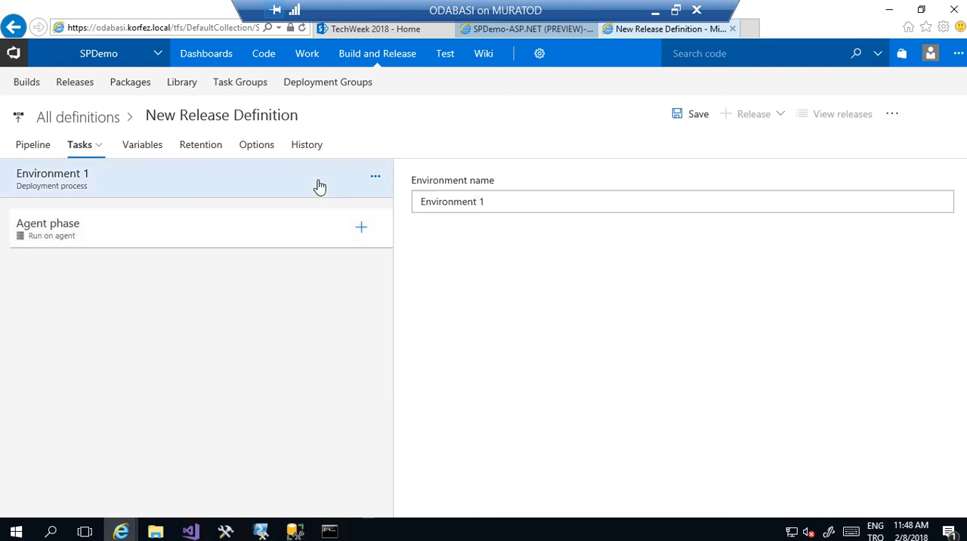
pyautogui.click(491, 201)
pyautogui.hotkey('ctrl', 'a')
pyautogui.write('De')
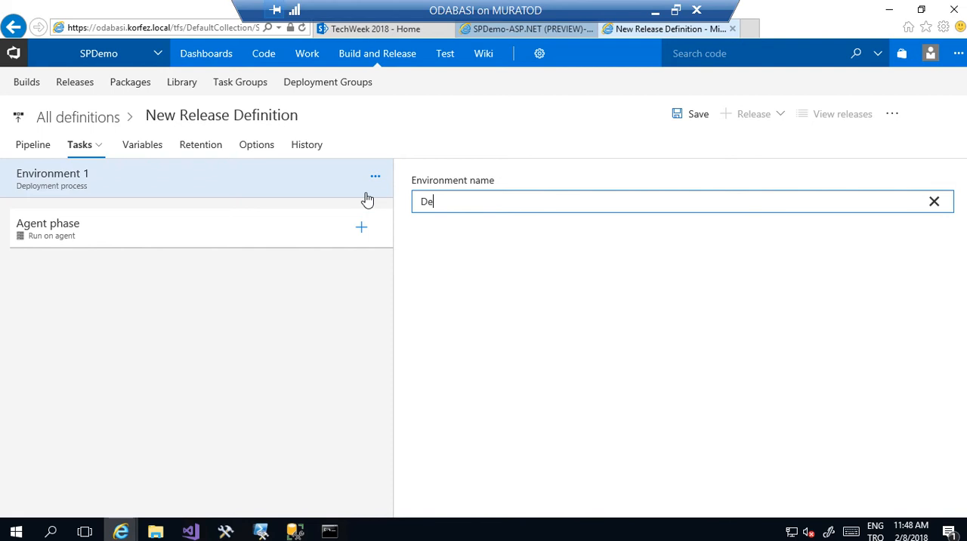
pyautogui.write('v')
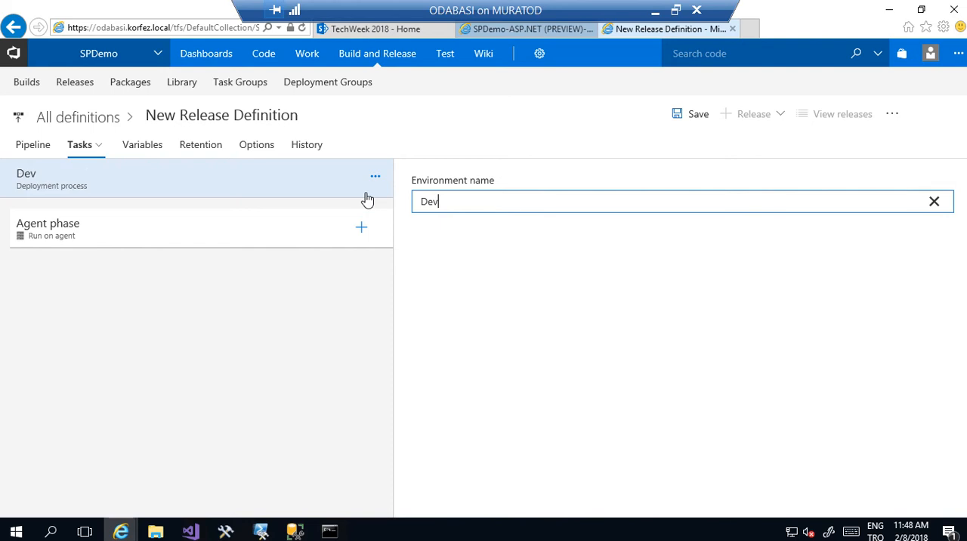
# - Set the agent queue of the Dev environment's agent phase to SPPool and review its remaining options
pyautogui.click(93, 226)
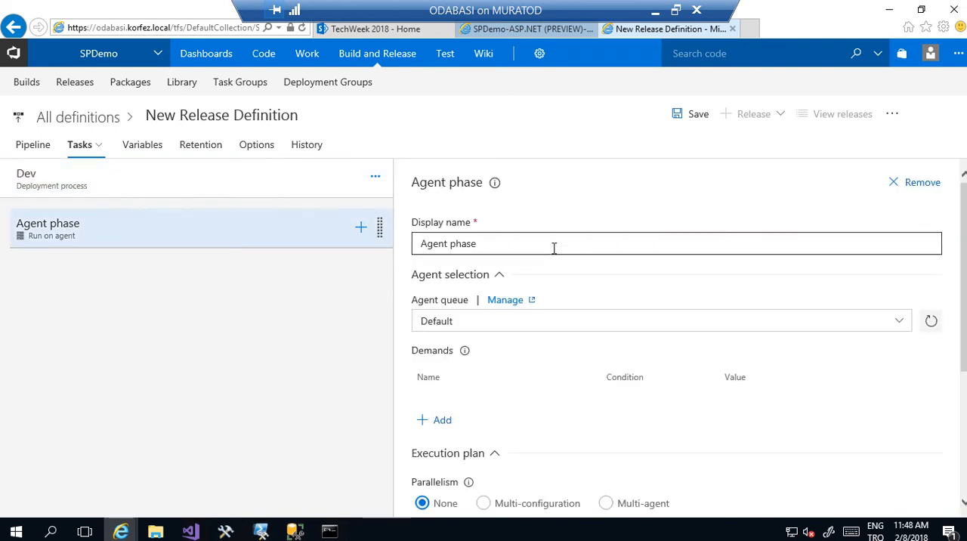
pyautogui.click(896, 323)
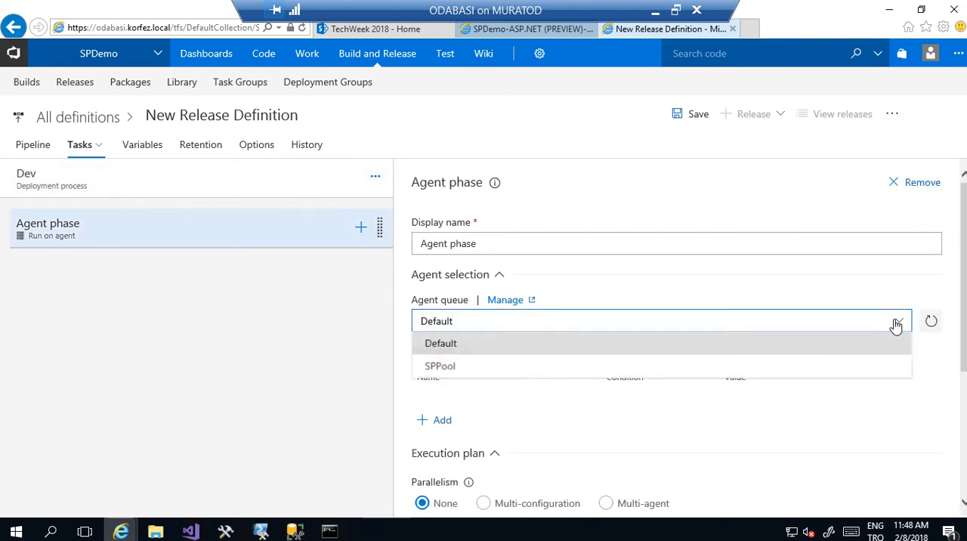
pyautogui.click(816, 370)
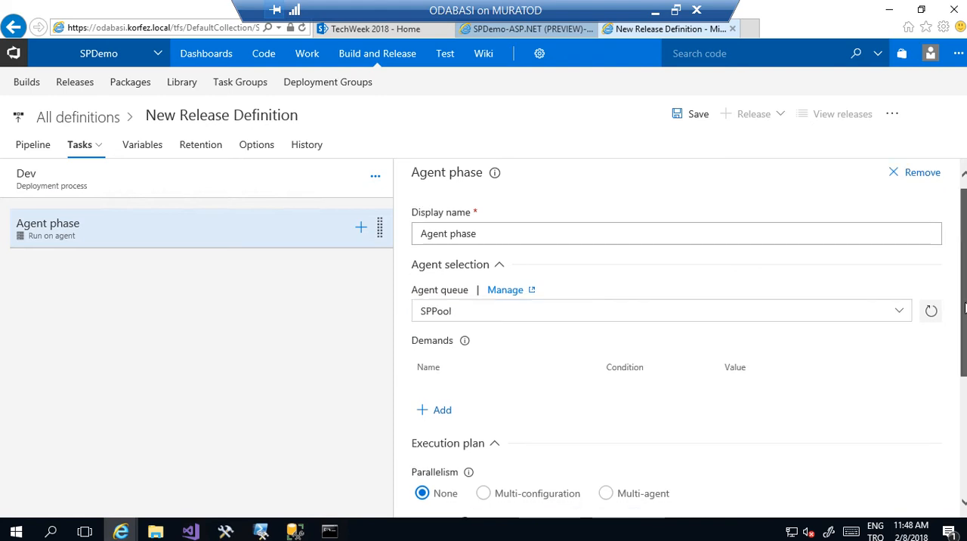
pyautogui.moveTo(964, 292); pyautogui.dragTo(964, 420)
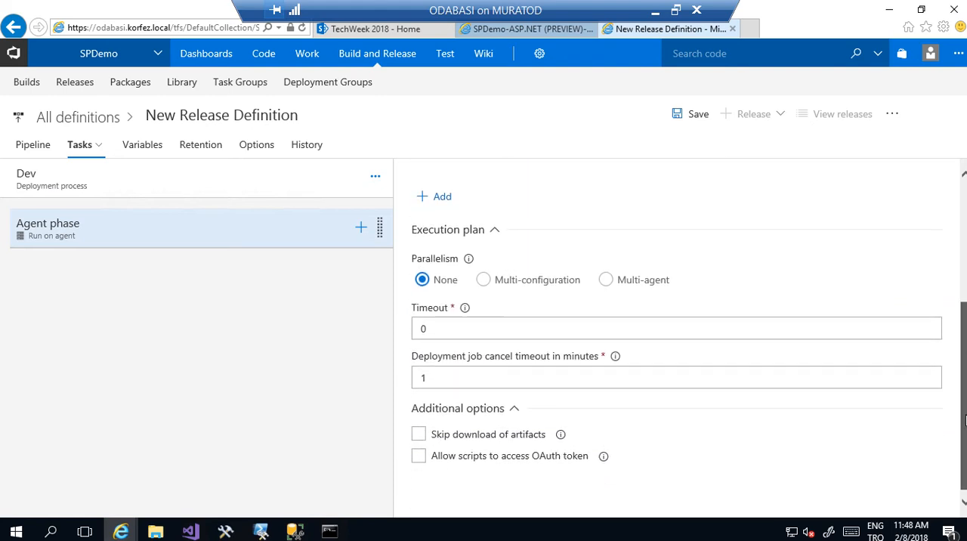
# - Add a Copy Files task to the agent phase and open its settings
pyautogui.click(361, 229)
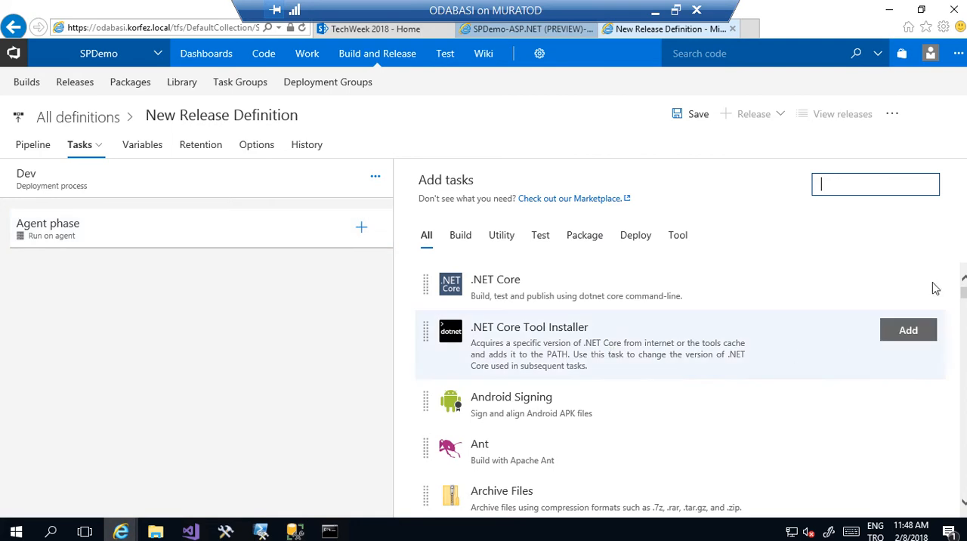
pyautogui.moveTo(963, 300); pyautogui.dragTo(964, 347)
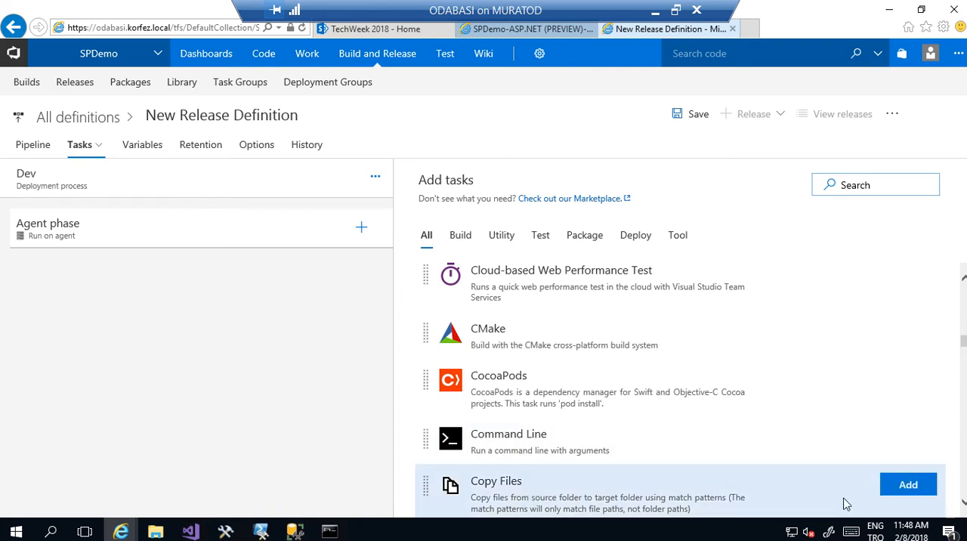
pyautogui.click(902, 492)
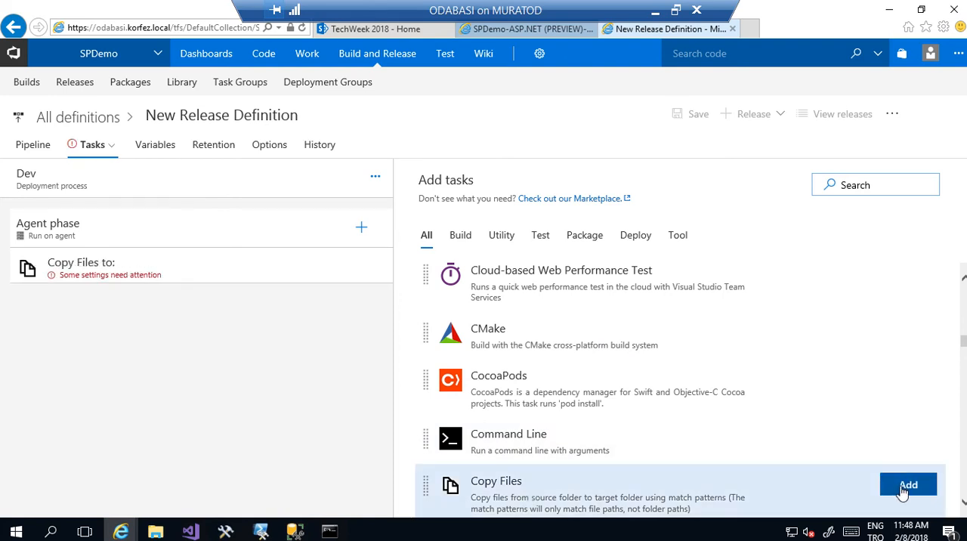
pyautogui.click(152, 278)
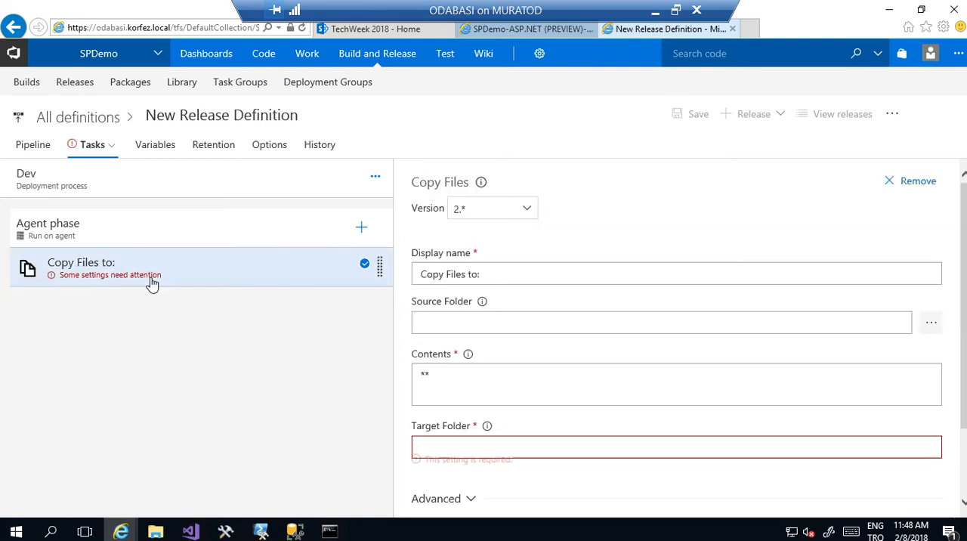
# - Set the Copy Files source folder to the artifact's drop/SPDEMOWebPart/SPDEMOWebPart/bin/Release folder and its contents to **\*.wsp
pyautogui.click(506, 322)
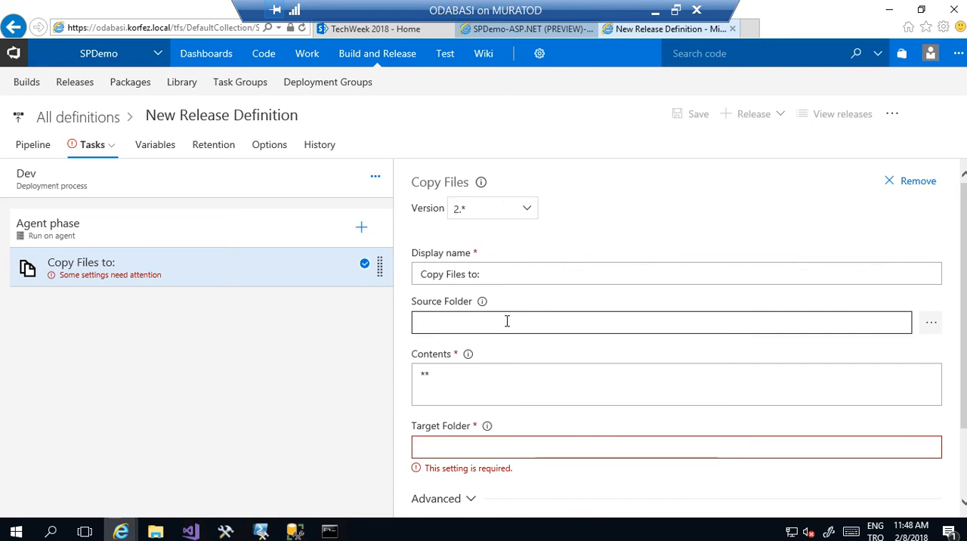
pyautogui.click(930, 326)
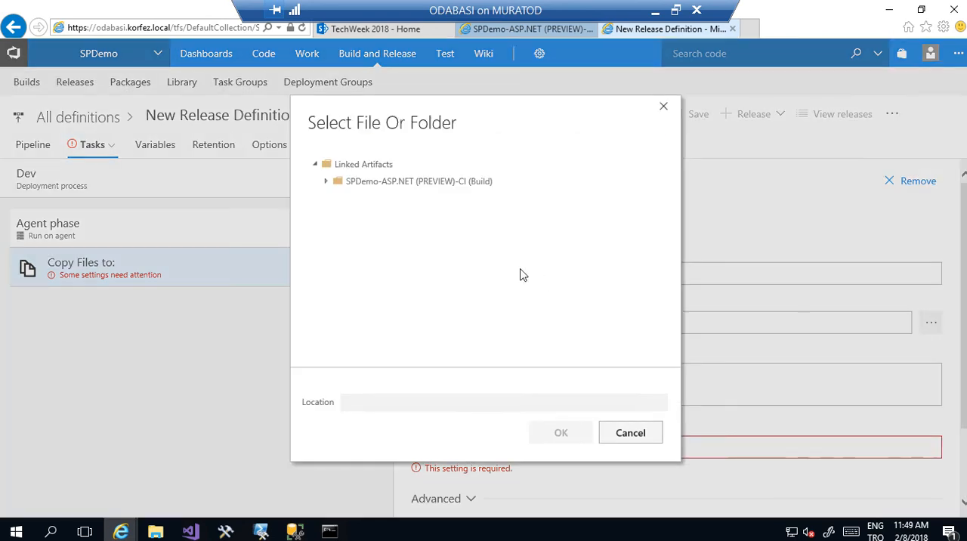
pyautogui.click(326, 182)
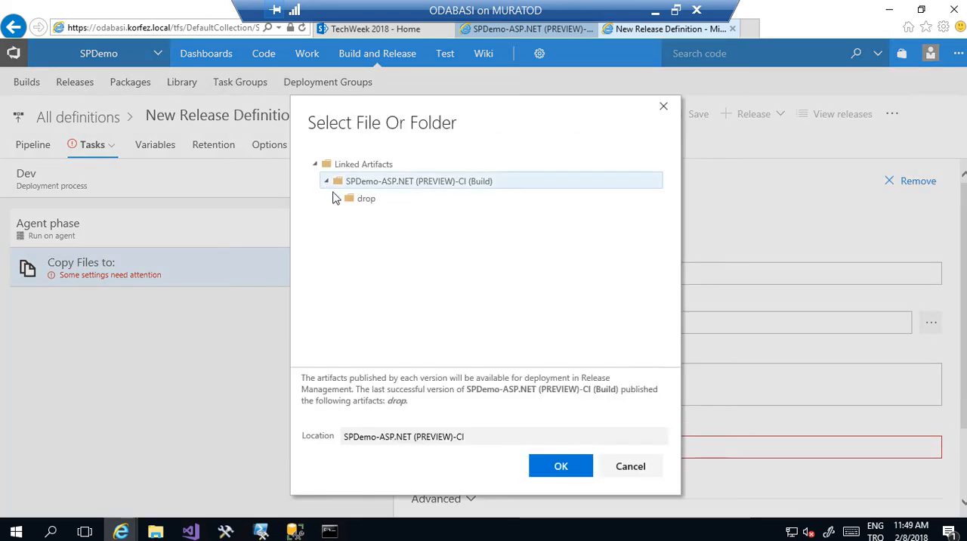
pyautogui.click(336, 199)
pyautogui.click(349, 231)
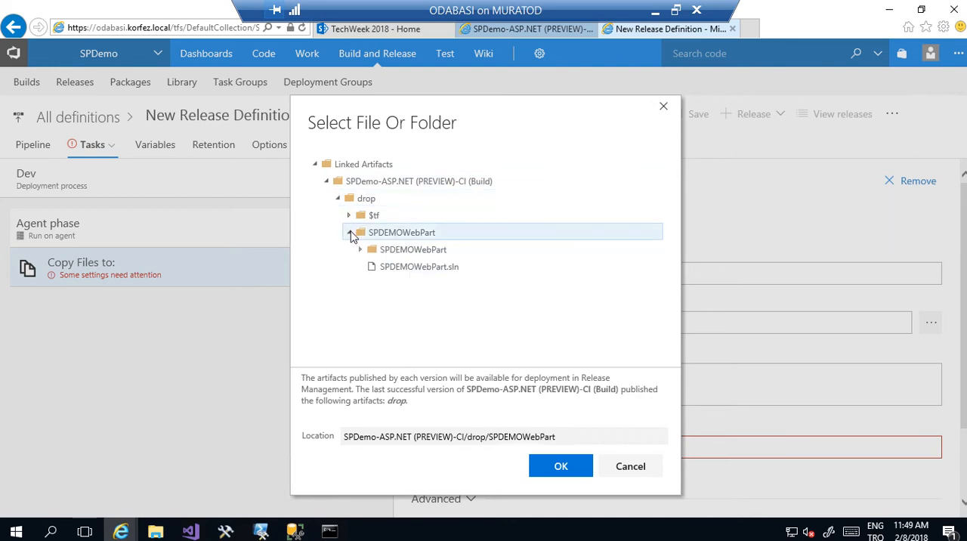
pyautogui.click(364, 249)
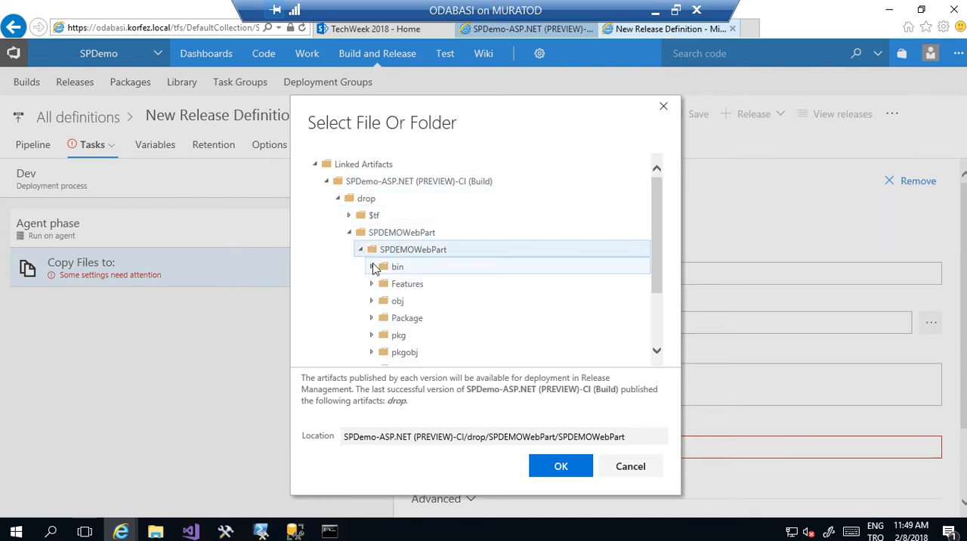
pyautogui.click(371, 267)
pyautogui.click(383, 284)
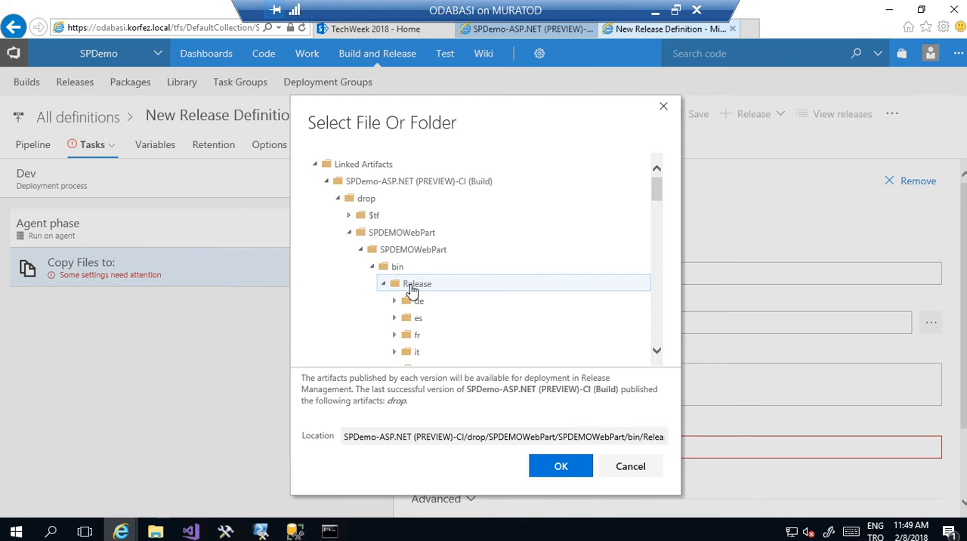
pyautogui.click(574, 468)
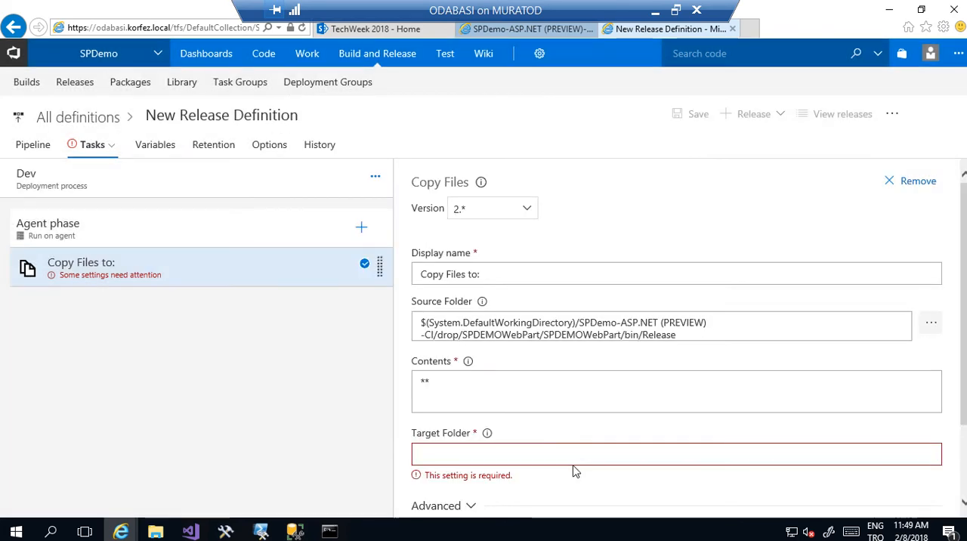
pyautogui.click(486, 381)
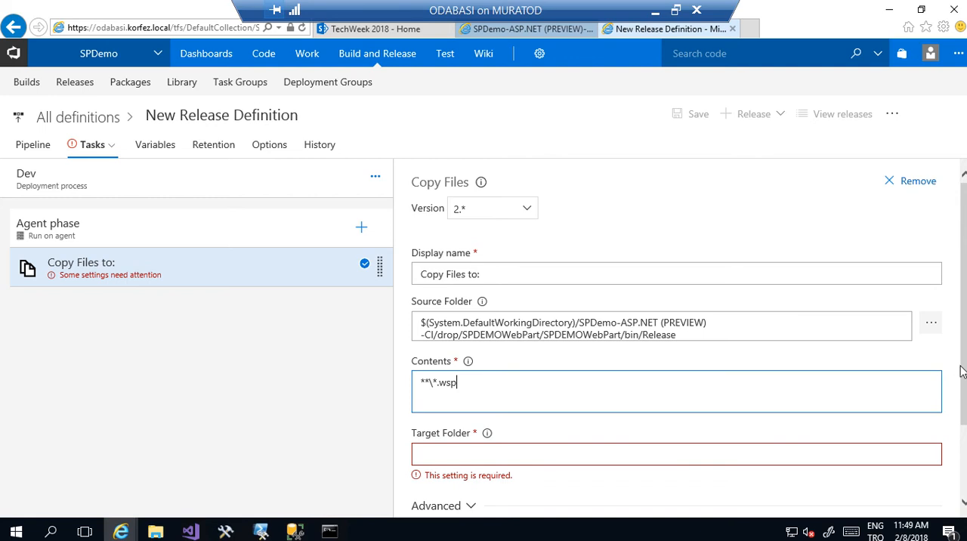
pyautogui.scroll(-1, 964, 376)
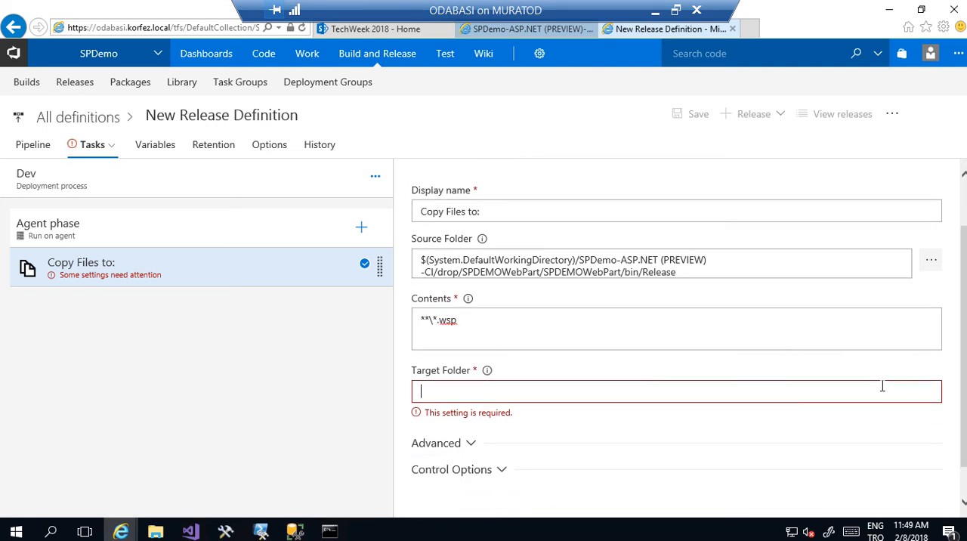
# - Switch to File Explorer and open the C:\scripts\deploy folder
pyautogui.click(156, 532)
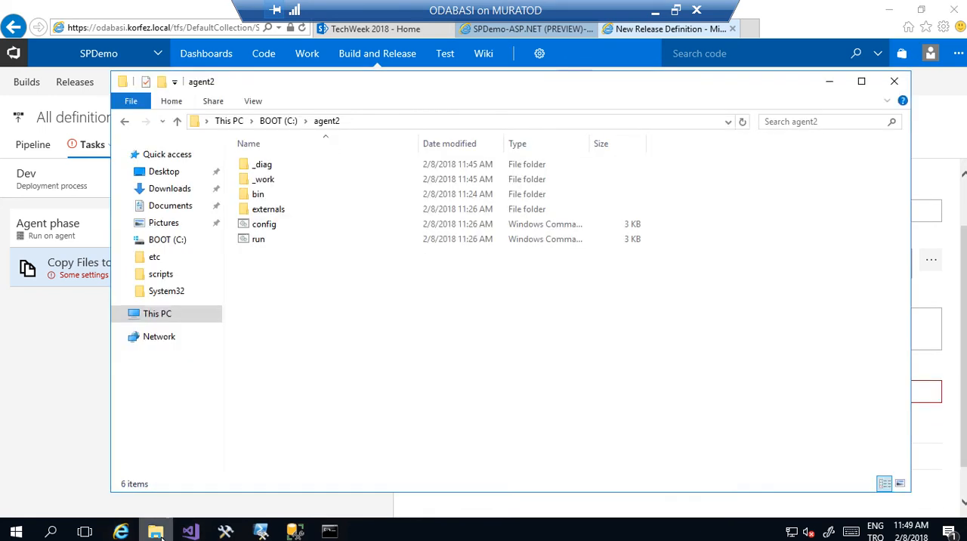
pyautogui.click(160, 317)
pyautogui.doubleClick(492, 272)
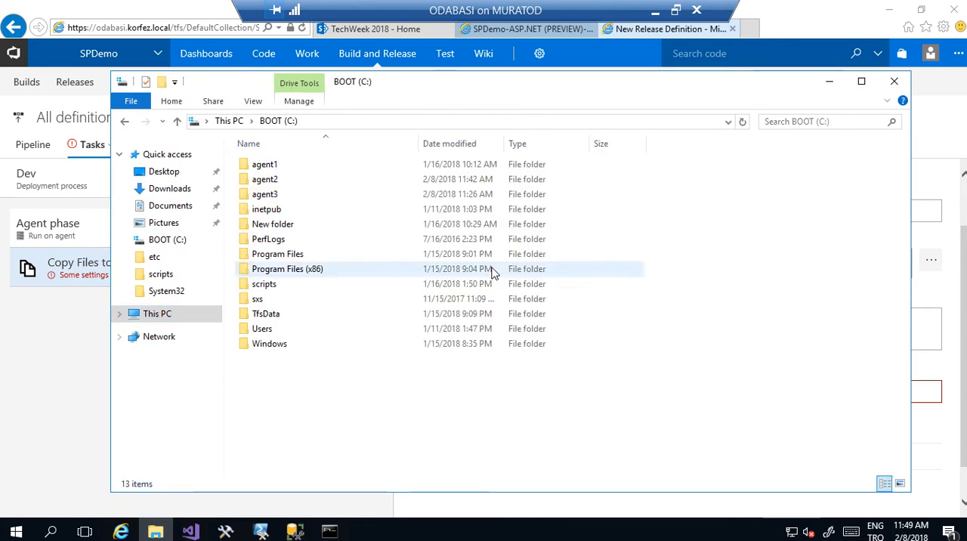
pyautogui.doubleClick(270, 287)
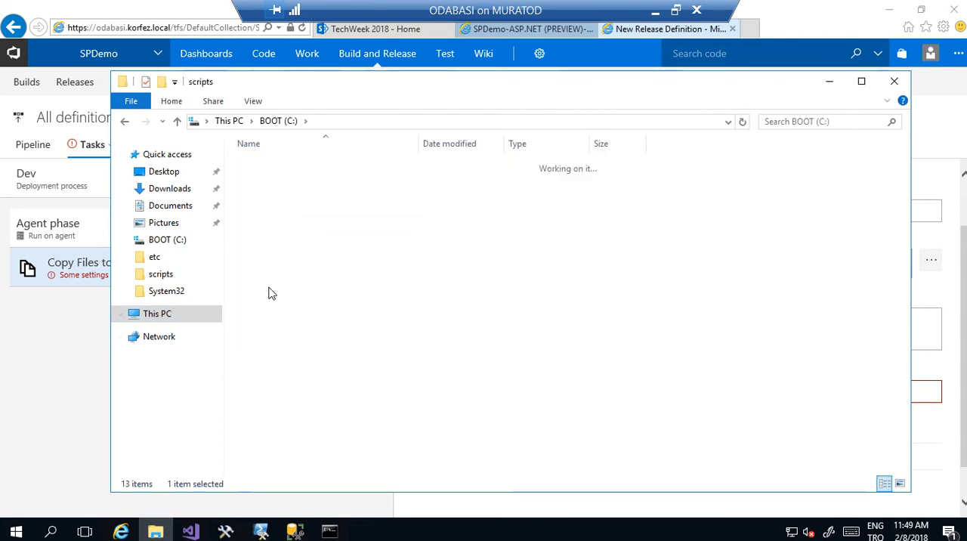
pyautogui.doubleClick(289, 180)
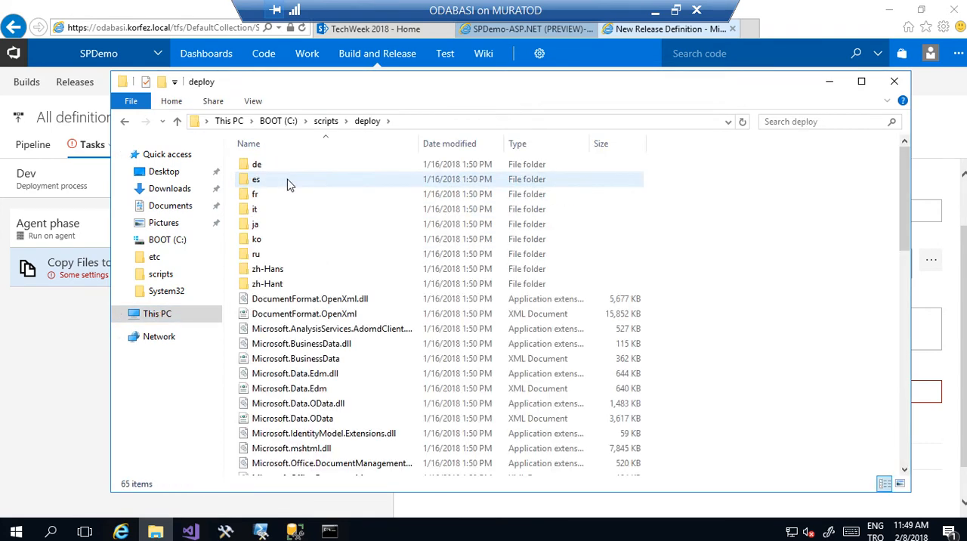
# - Delete everything in the C:\scripts\deploy folder and set that folder as the Copy Files task's target, expanding the task's advanced options
pyautogui.hotkey('ctrl', 'a')
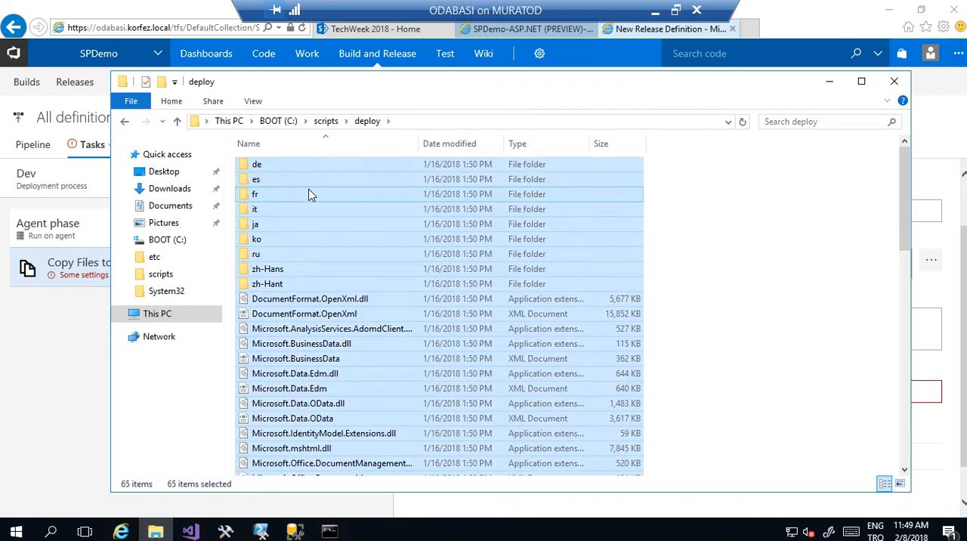
pyautogui.press('Delete')
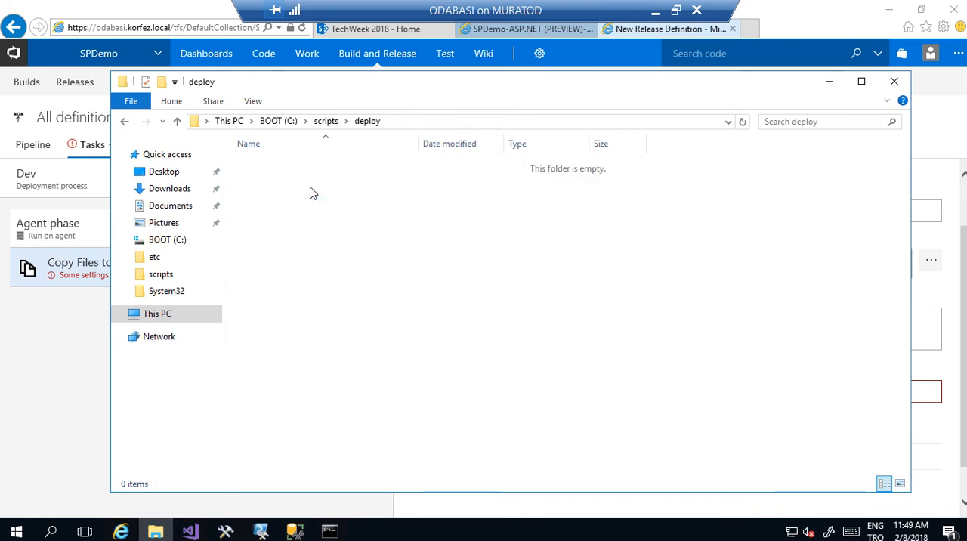
pyautogui.click(421, 122)
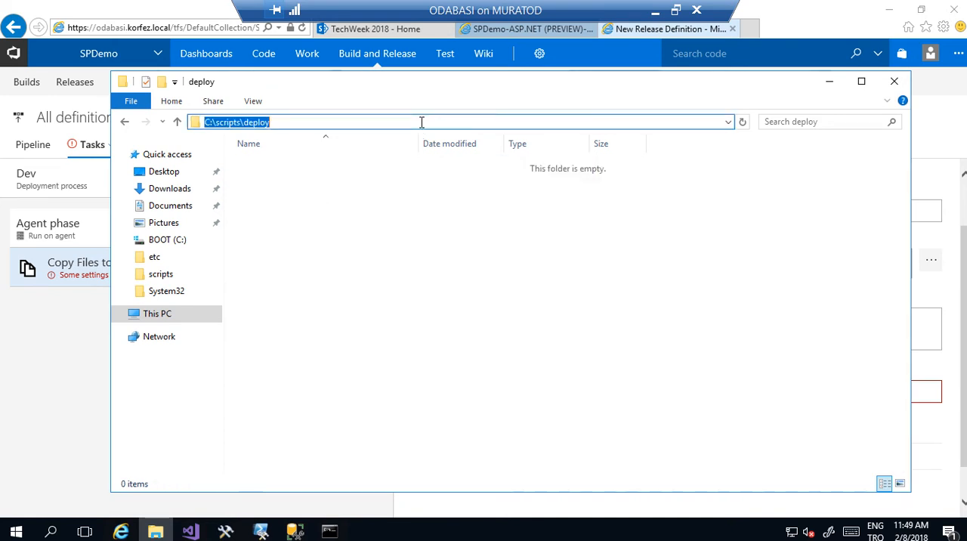
pyautogui.click(831, 83)
pyautogui.hotkey('ctrl', 'v')
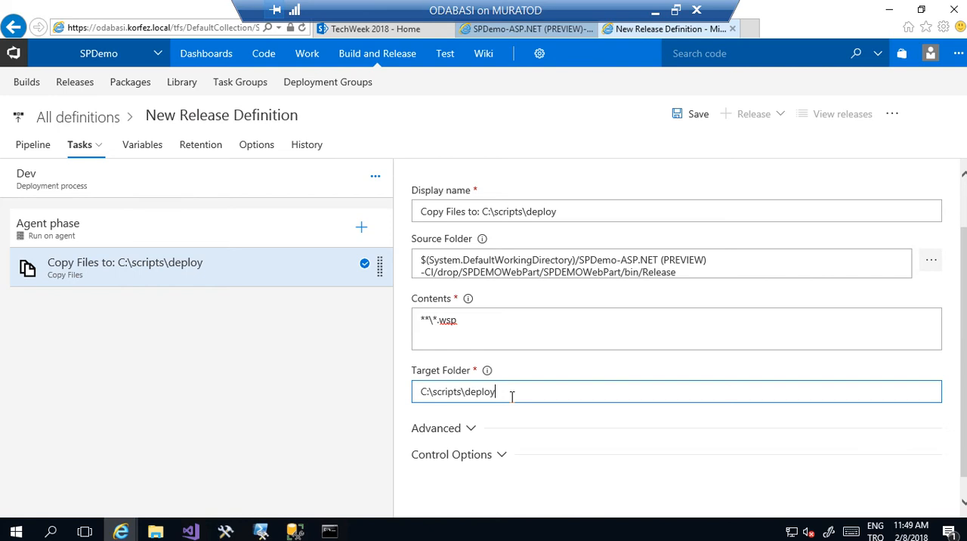
pyautogui.click(471, 430)
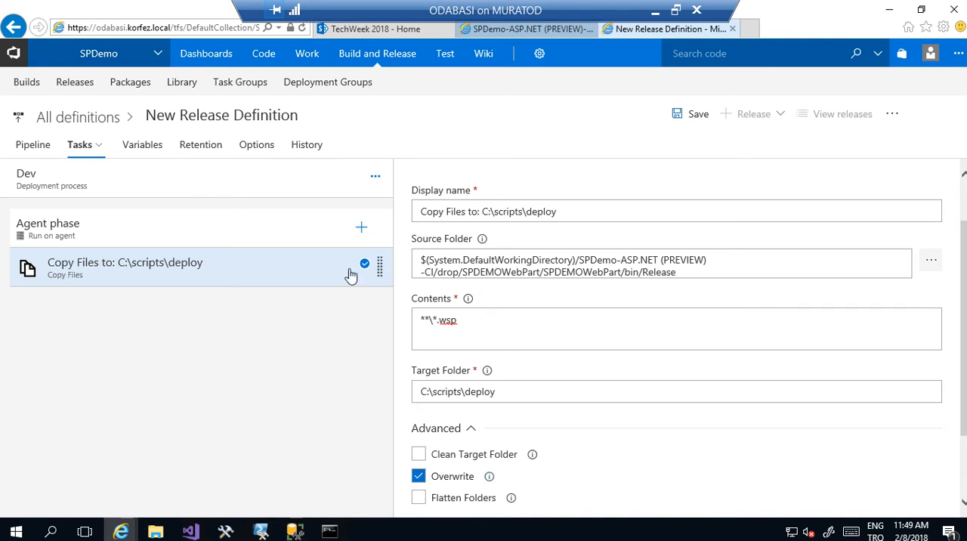
# - Add a PowerShell task to the Dev environment's agent phase and open its settings
pyautogui.click(360, 232)
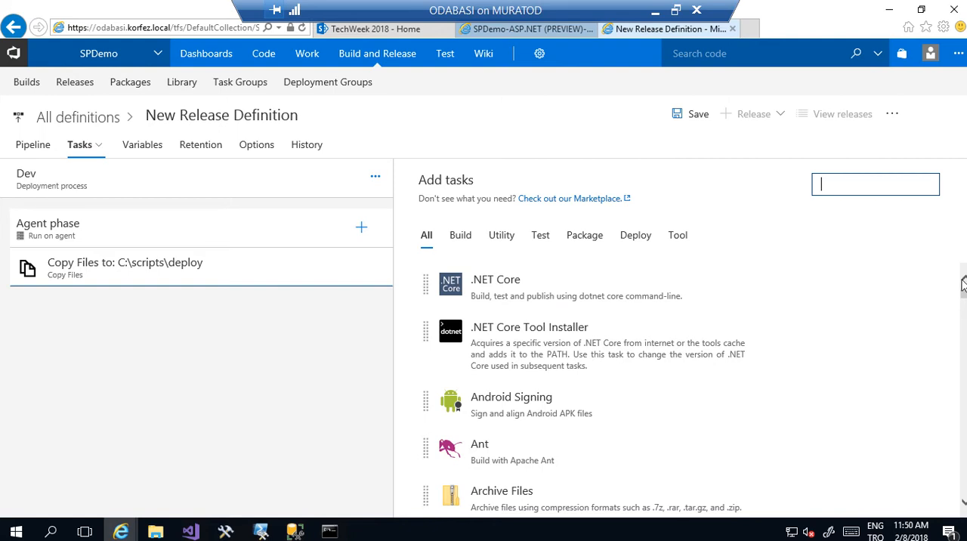
pyautogui.moveTo(964, 297); pyautogui.dragTo(964, 424)
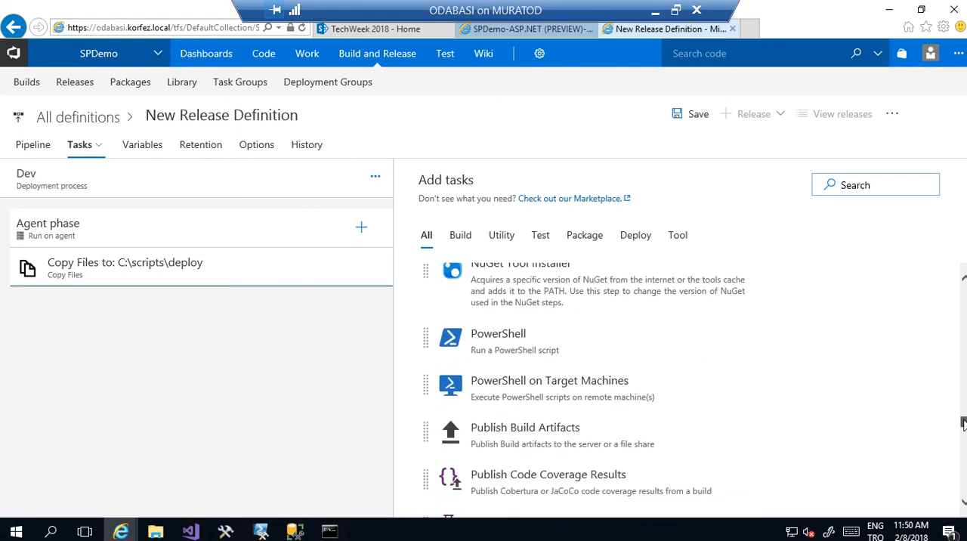
pyautogui.moveTo(652, 330)
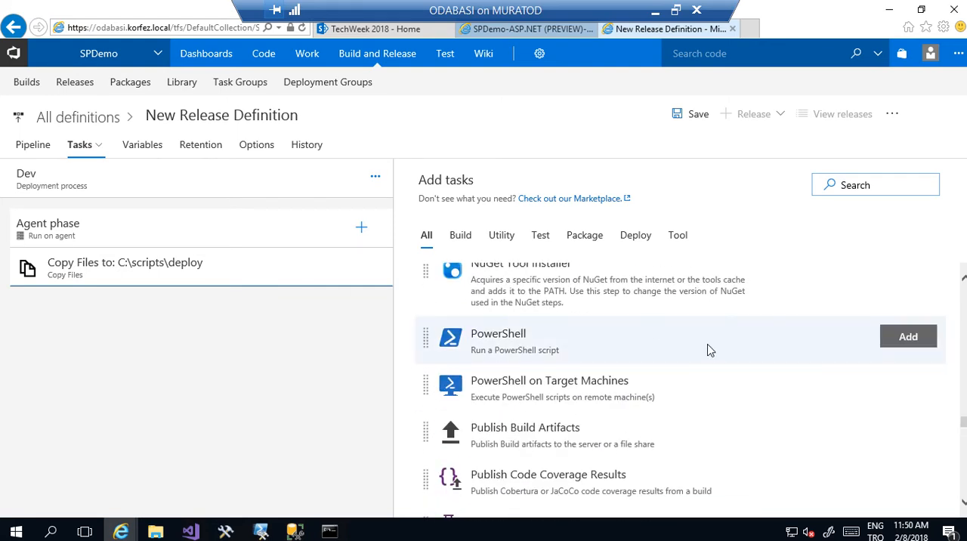
pyautogui.click(914, 338)
pyautogui.click(243, 321)
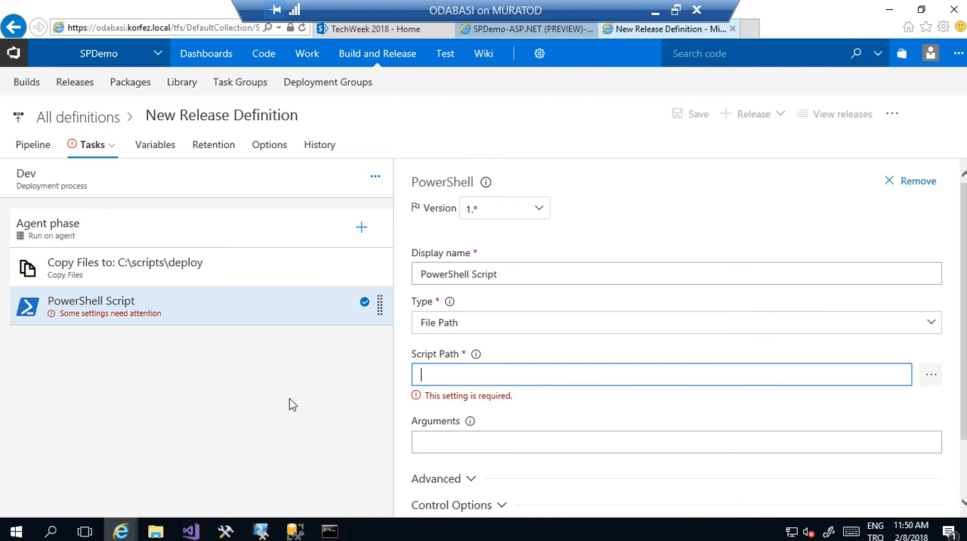
# - Switch to File Explorer, open the deployallwsp script from C:\scripts, and examine its DeploySolution function and WSP file location
pyautogui.click(155, 531)
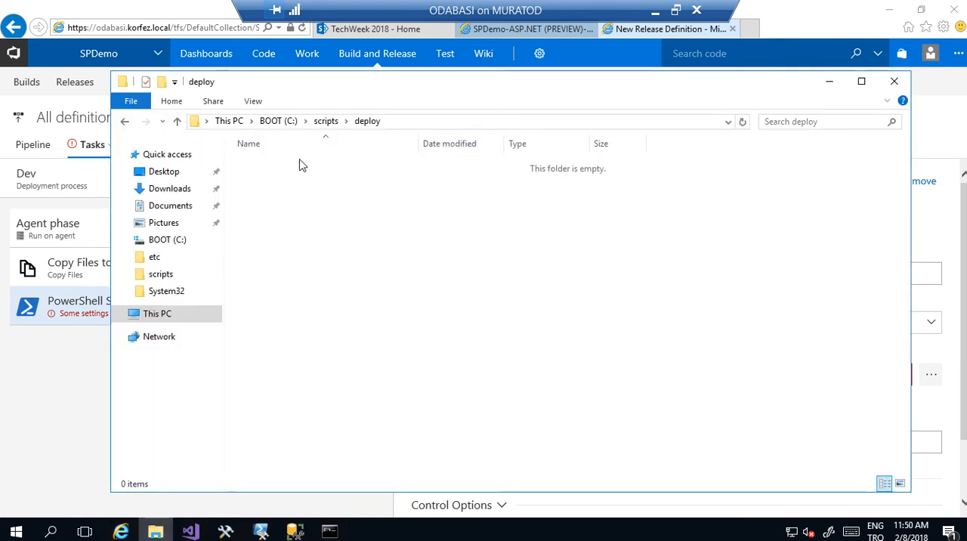
pyautogui.click(326, 121)
pyautogui.moveTo(286, 210); pyautogui.dragTo(283, 216)
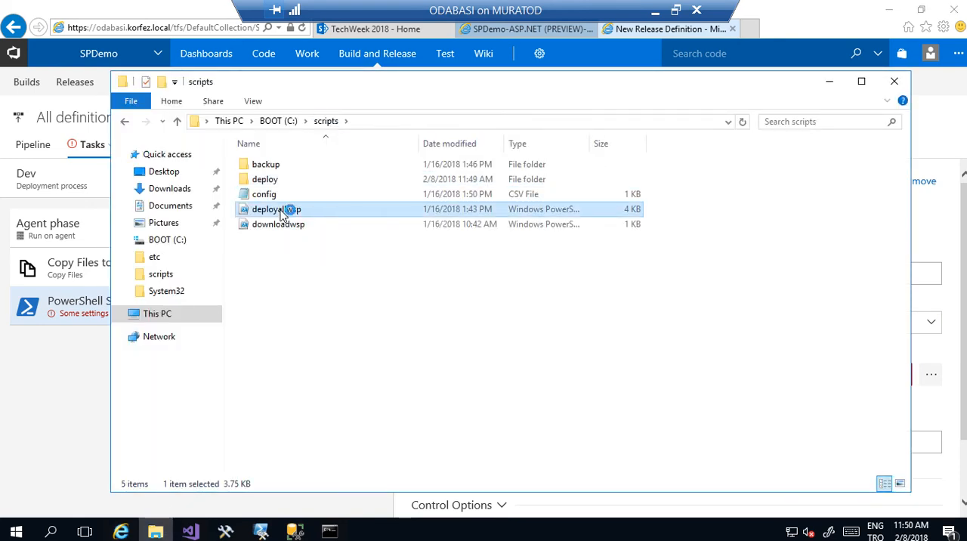
pyautogui.doubleClick(281, 212)
pyautogui.press('pagedown')
pyautogui.press('pagedown')
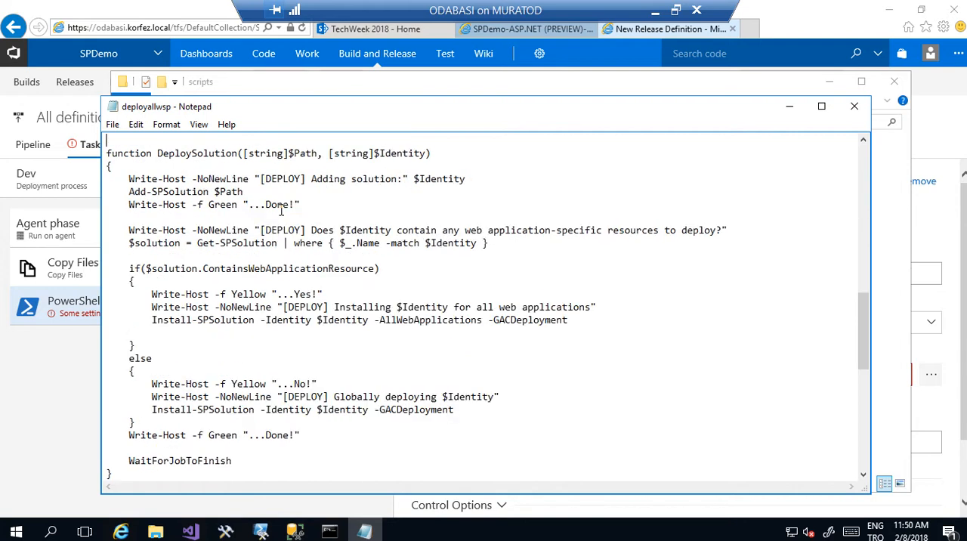
pyautogui.press('pagedown')
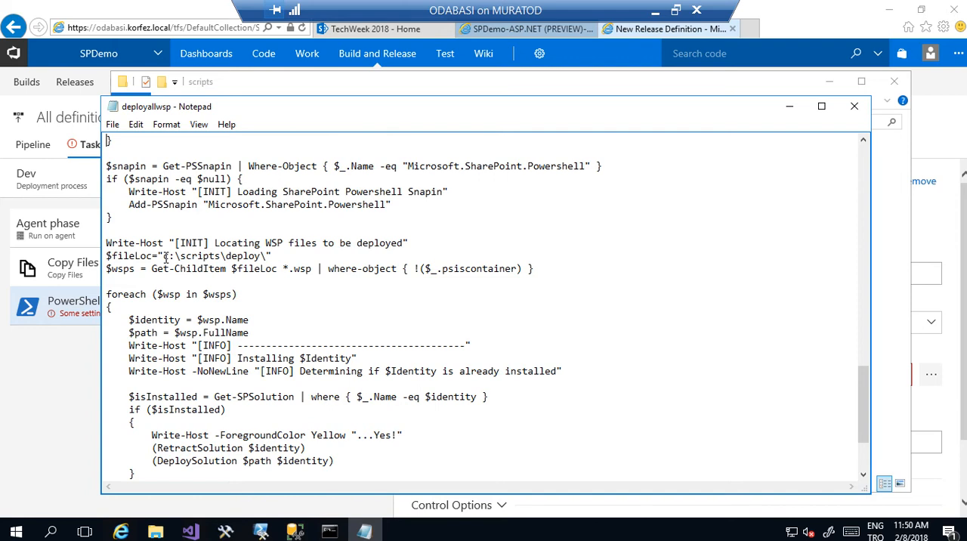
pyautogui.moveTo(182, 255); pyautogui.dragTo(227, 257)
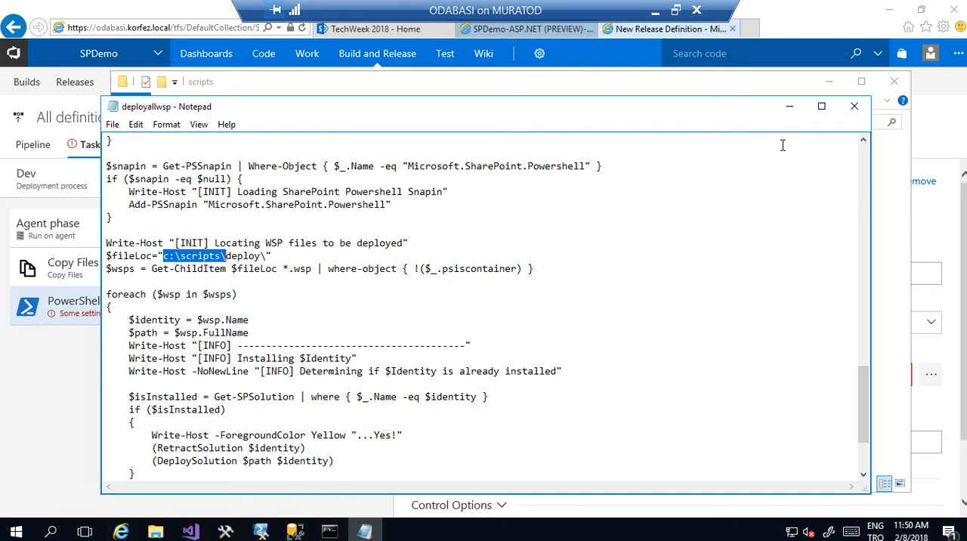
pyautogui.click(789, 106)
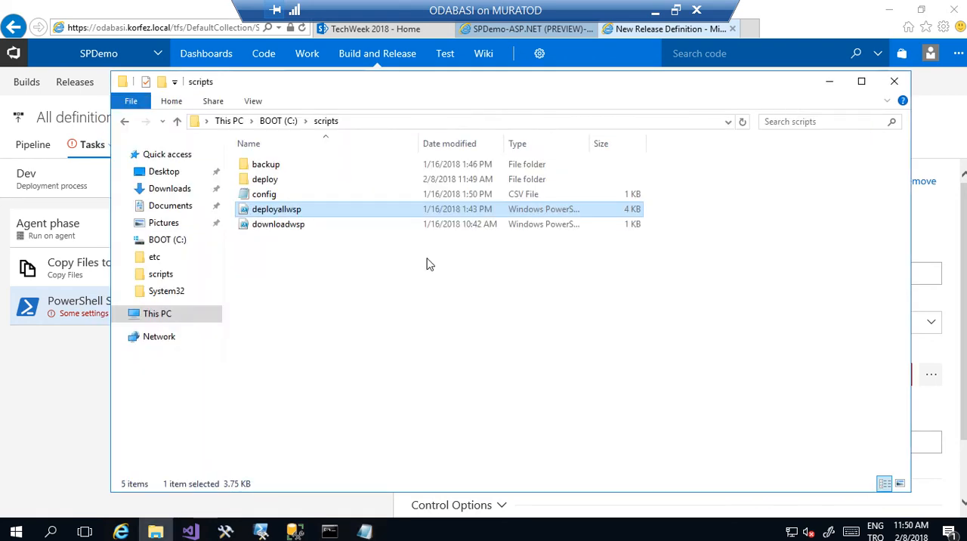
pyautogui.click(799, 11)
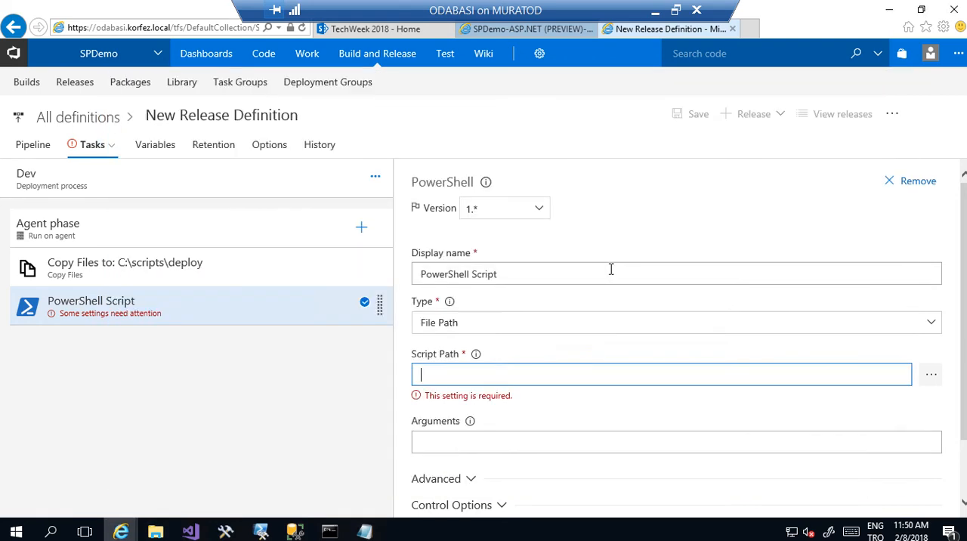
# - Set the PowerShell task's script path to c:\scripts\deployallwsp.ps1, keeping the File Path type, and save the release definition
pyautogui.click(557, 331)
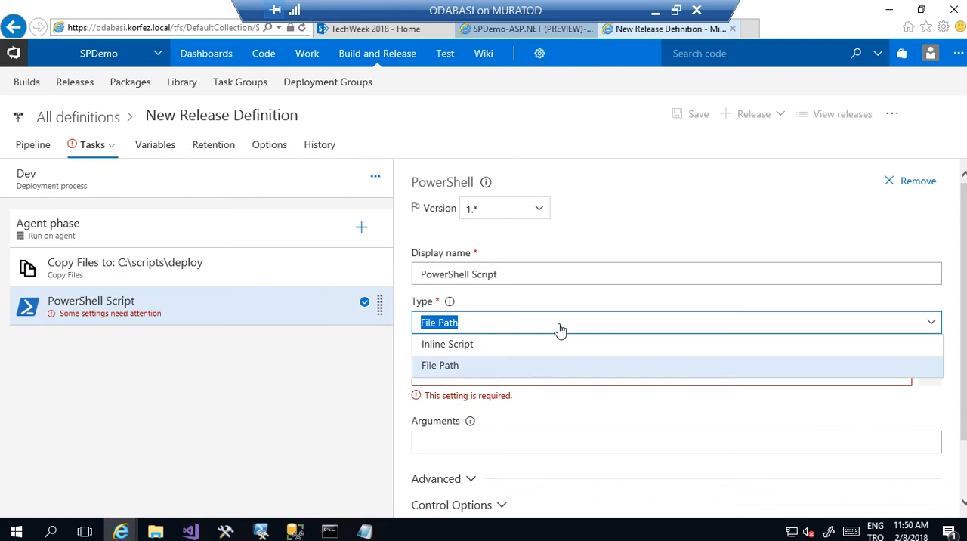
pyautogui.click(619, 231)
pyautogui.click(494, 375)
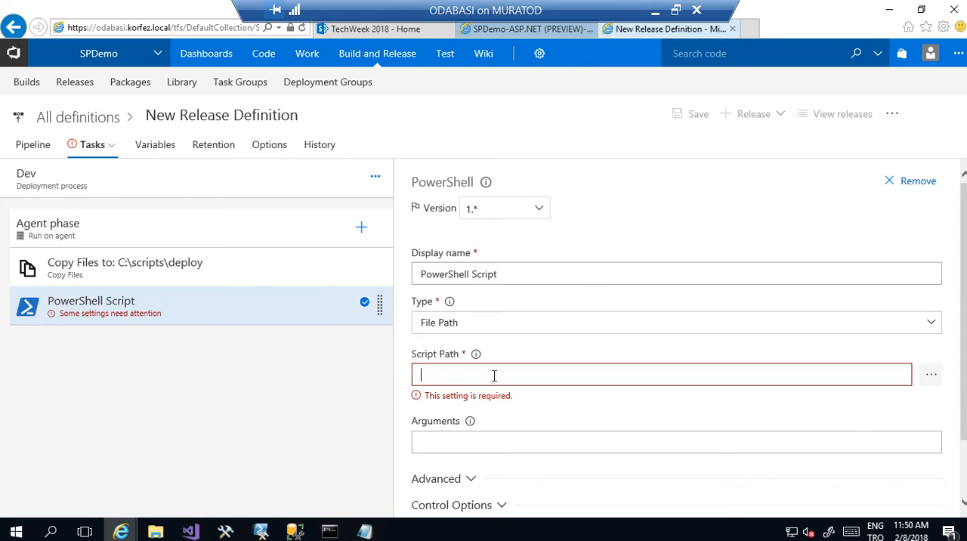
pyautogui.write('c:\\scripts\\')
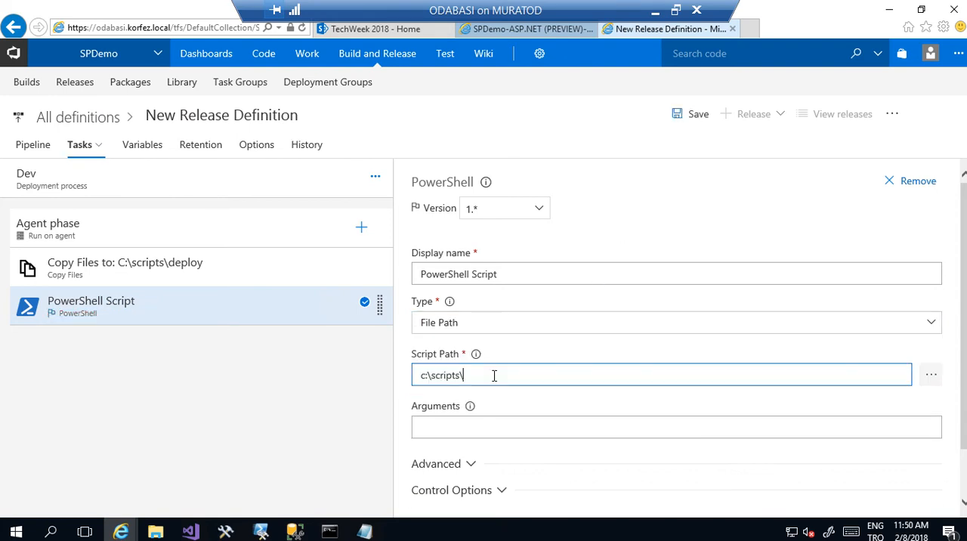
pyautogui.click(156, 532)
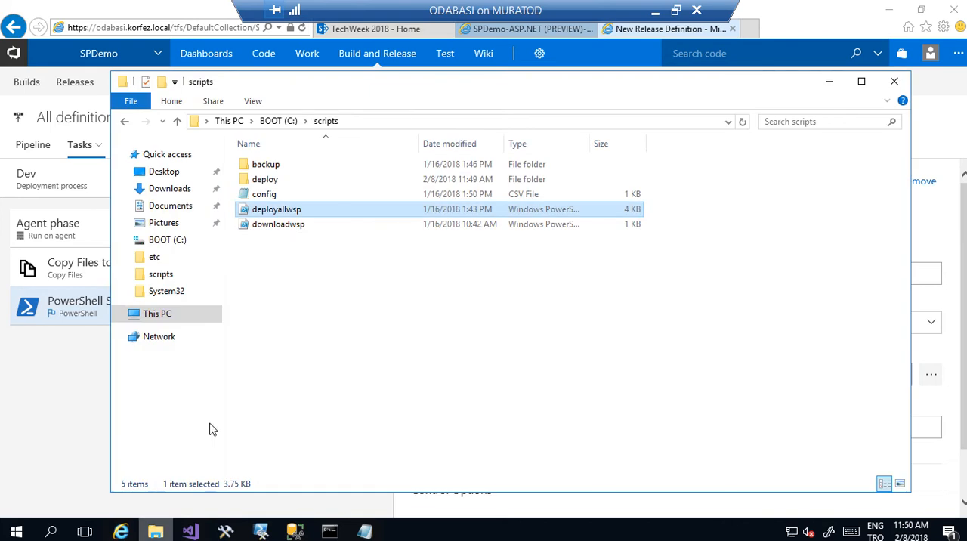
pyautogui.press('F2')
pyautogui.hotkey('ctrl', 'c')
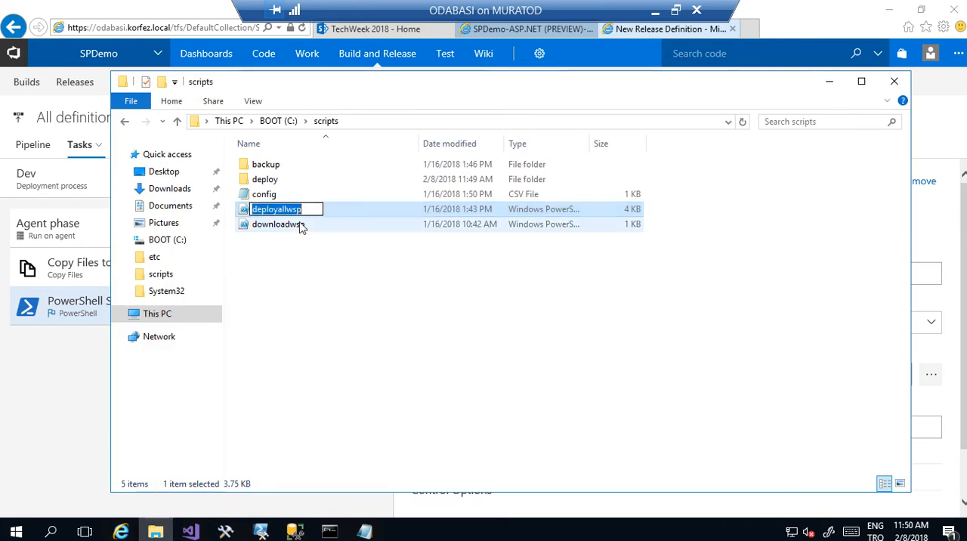
pyautogui.click(330, 269)
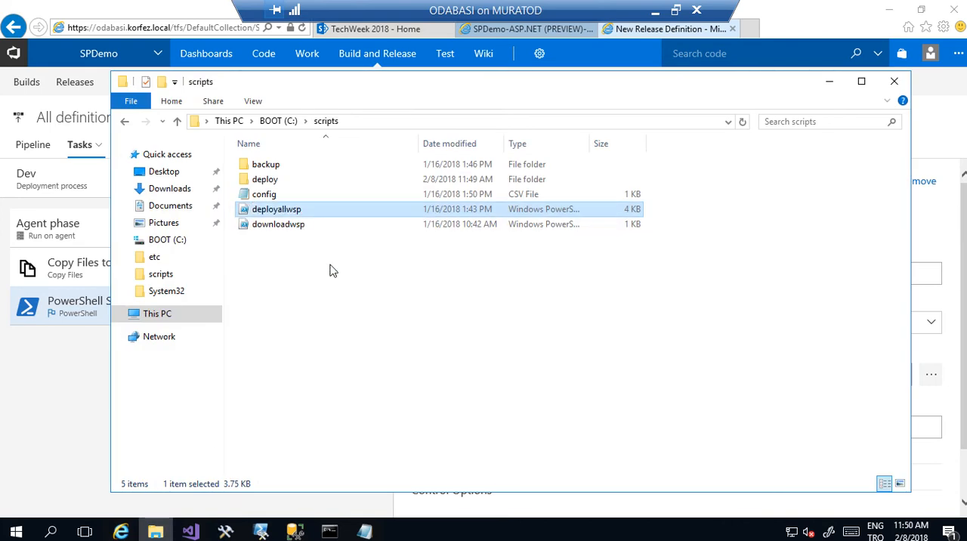
pyautogui.click(829, 81)
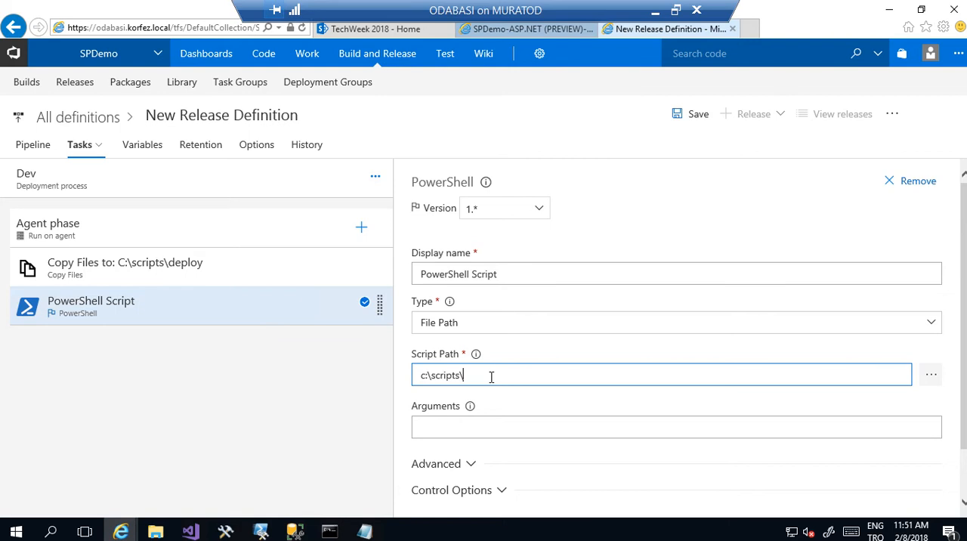
pyautogui.hotkey('ctrl', 'v')
pyautogui.write('.ps')
pyautogui.click(695, 118)
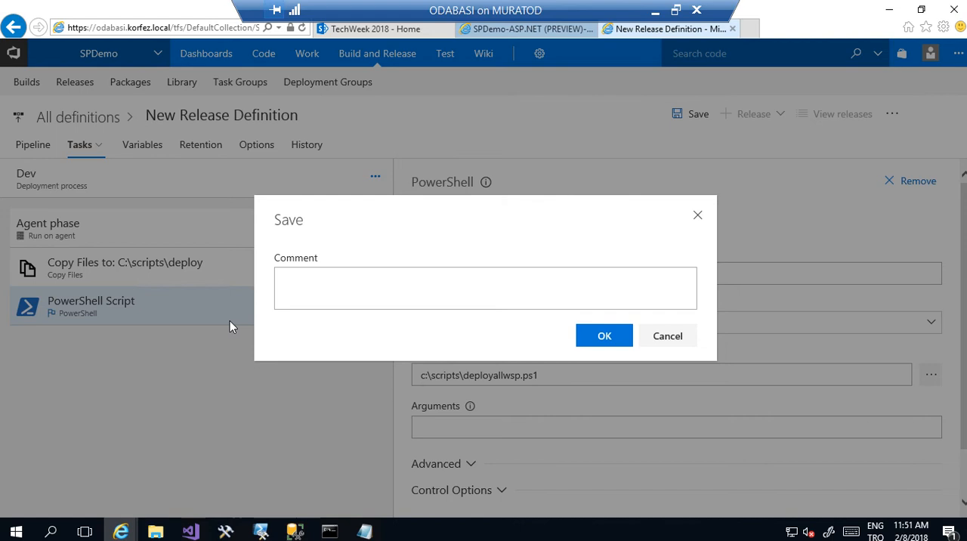
pyautogui.click(602, 334)
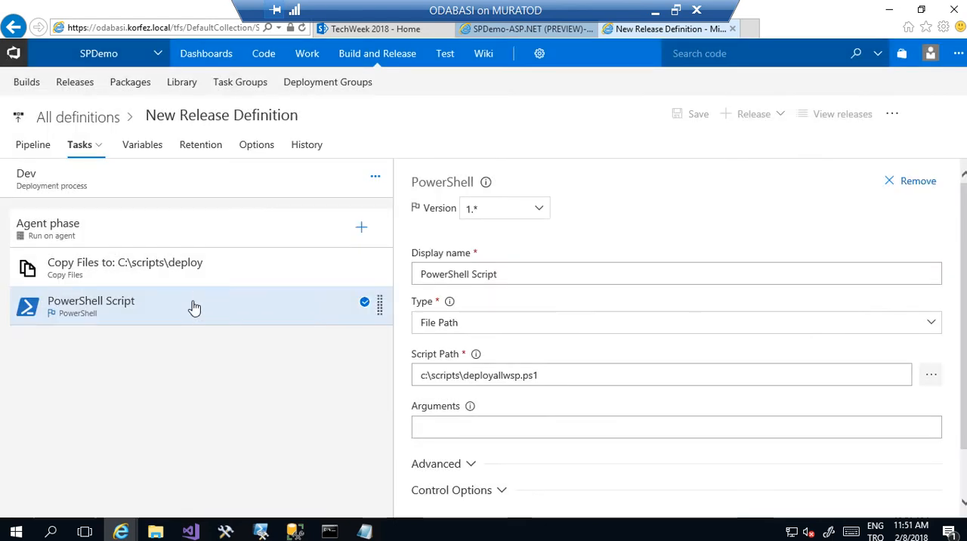
# - Review the Copy Files and PowerShell task settings, and queue a new release using artifact version 20180208.1
pyautogui.click(192, 269)
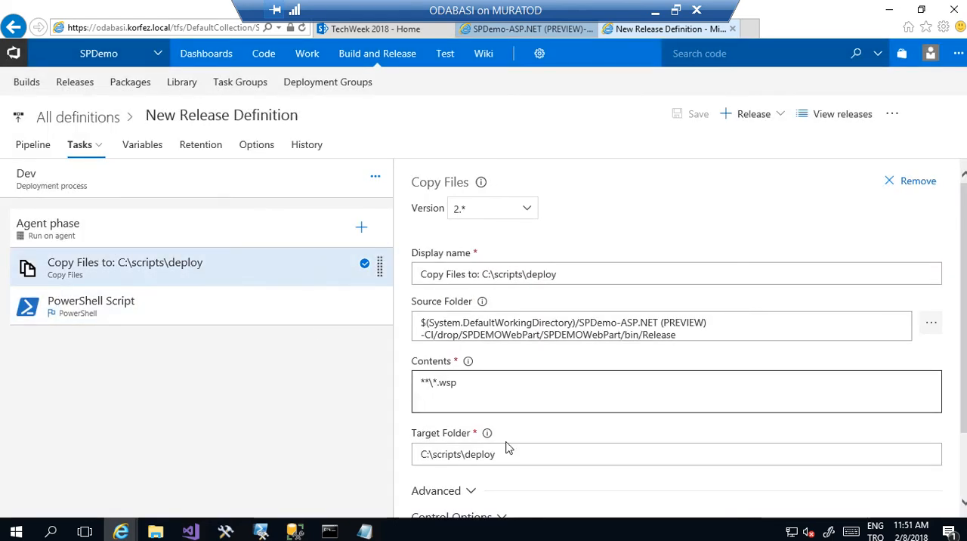
pyautogui.click(170, 313)
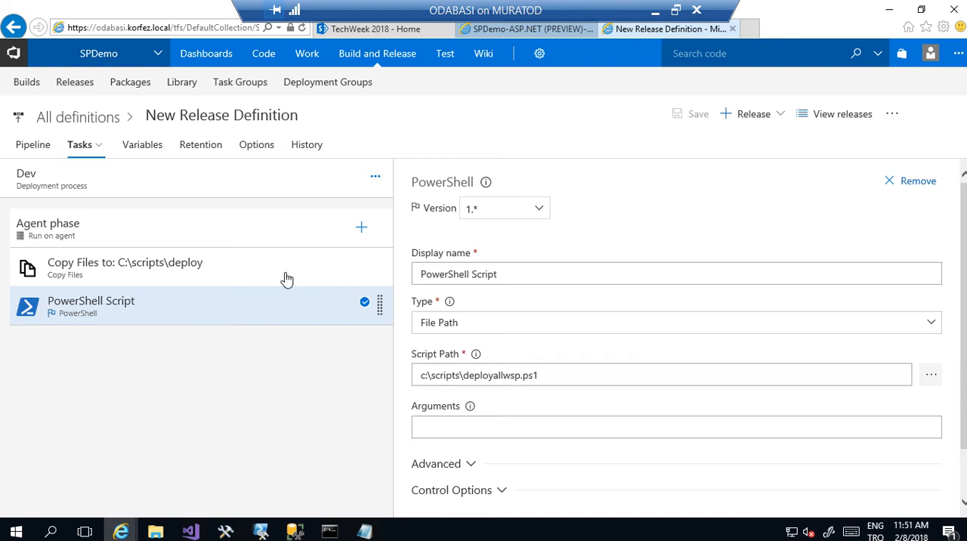
pyautogui.click(773, 120)
pyautogui.click(716, 140)
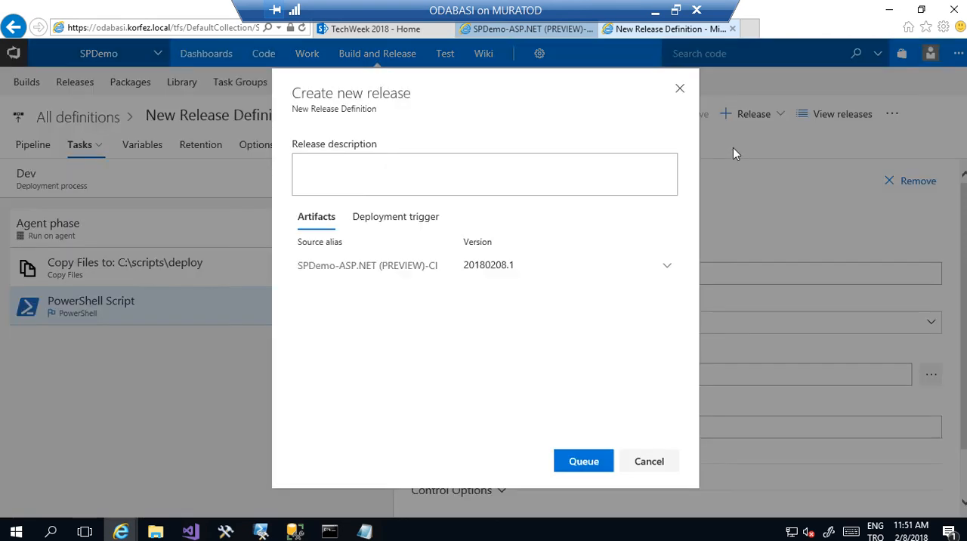
pyautogui.click(597, 464)
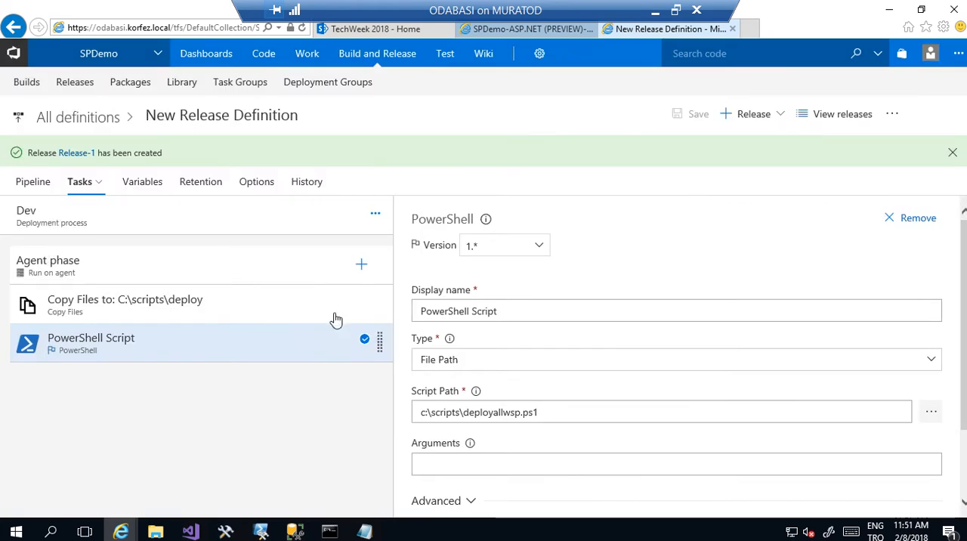
# - Open the newly created release and view the logs of its Dev deployment
pyautogui.click(73, 156)
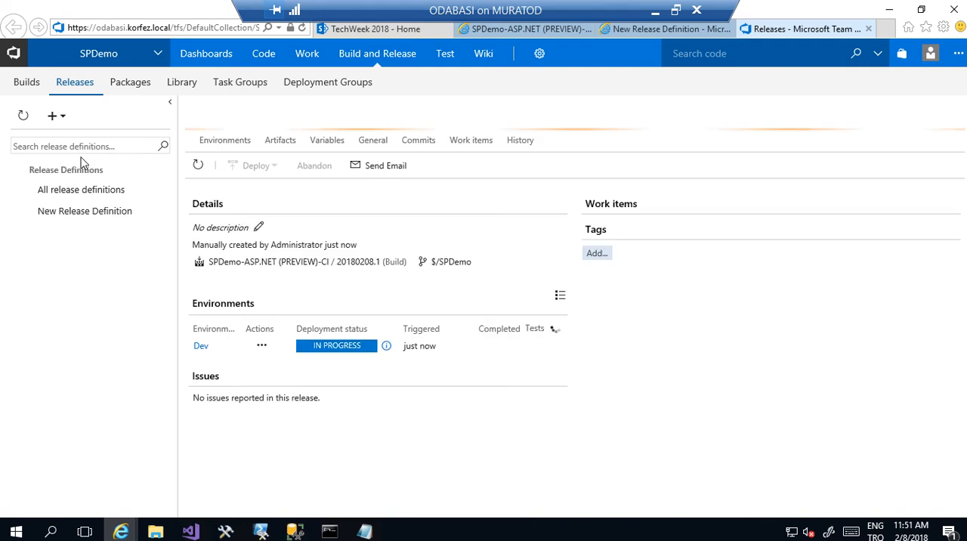
pyautogui.doubleClick(352, 348)
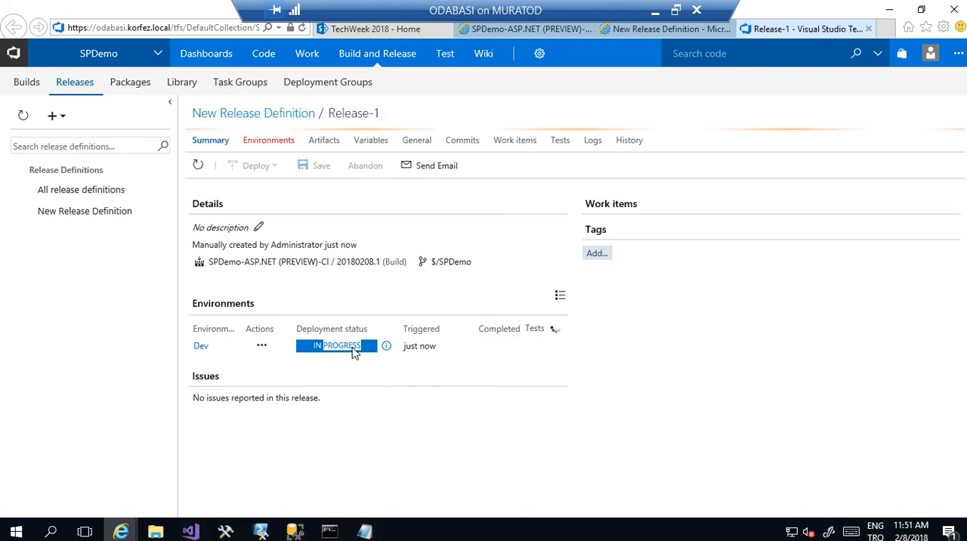
pyautogui.click(593, 142)
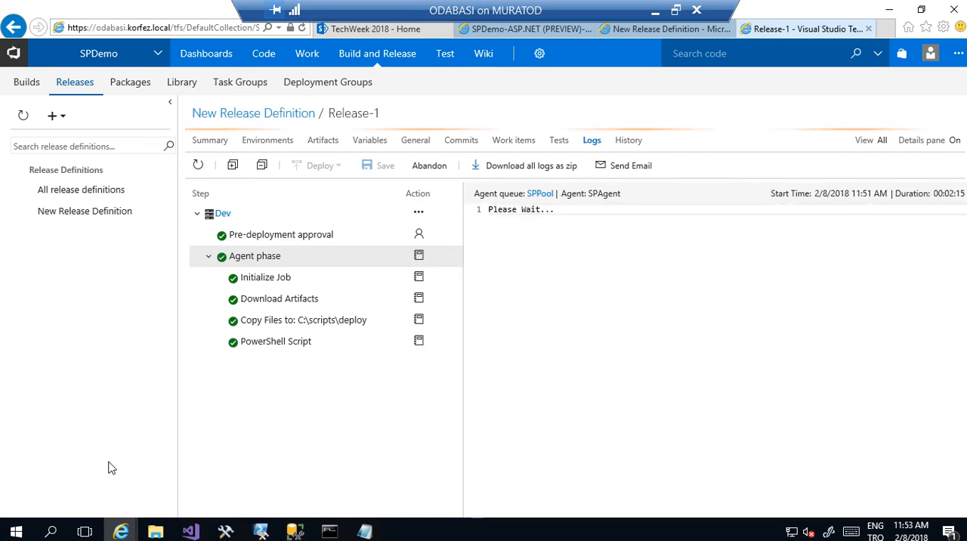
# - Open the existing release definition for editing and rename it SPDEmoRelease
pyautogui.click(104, 220)
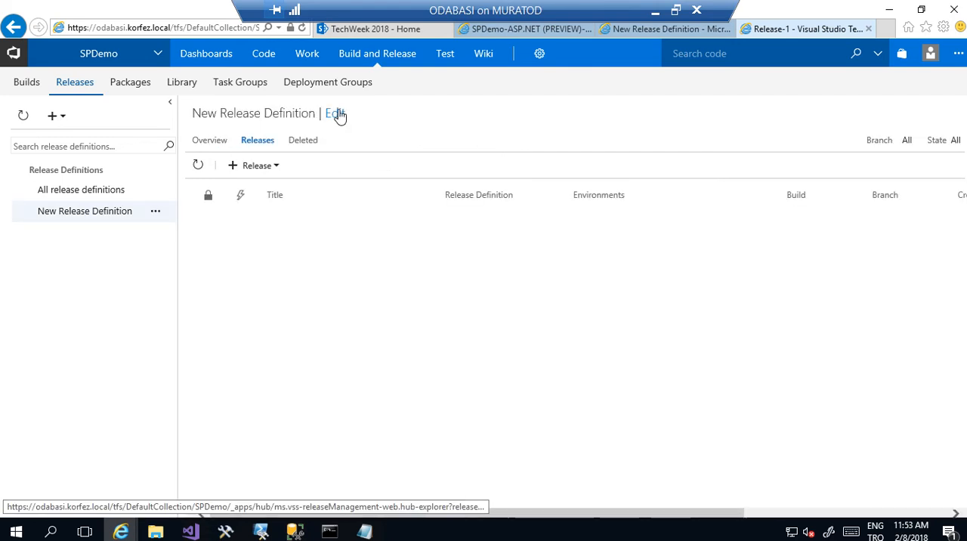
pyautogui.click(336, 114)
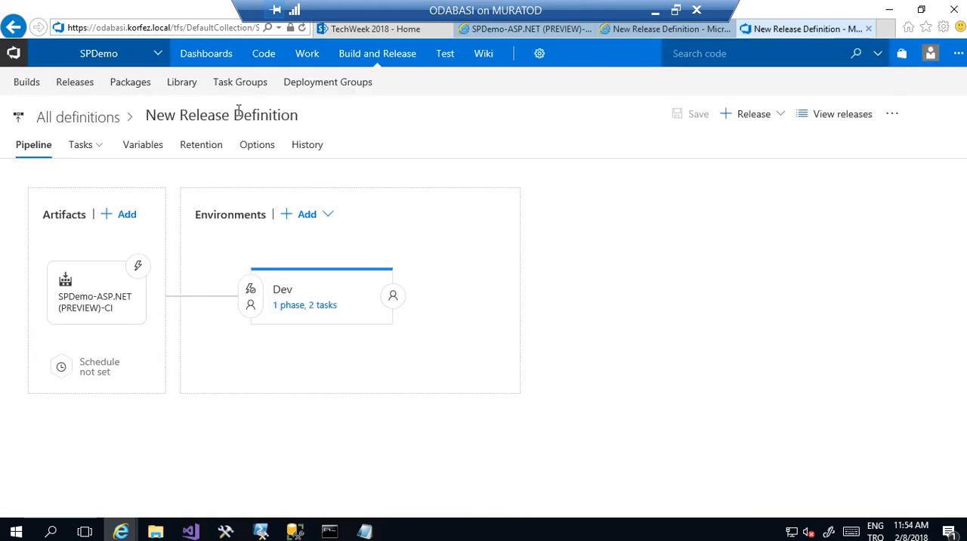
pyautogui.click(240, 121)
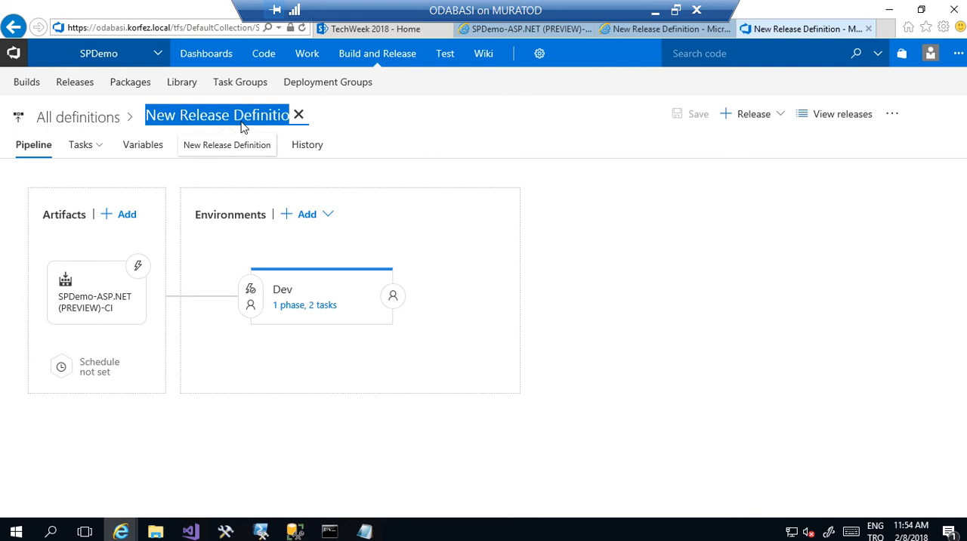
pyautogui.write('M')
pyautogui.press('BackSpace')
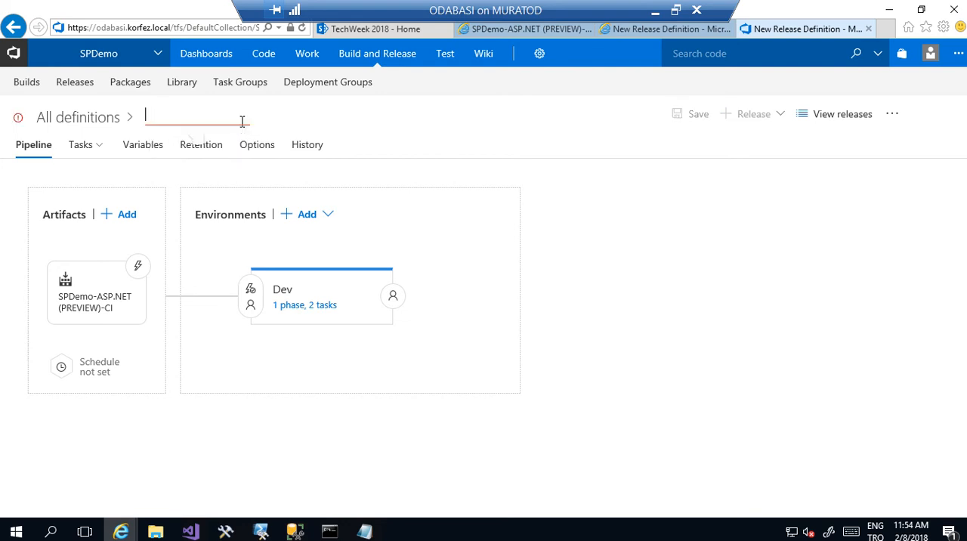
pyautogui.write('SPDemoRelease')
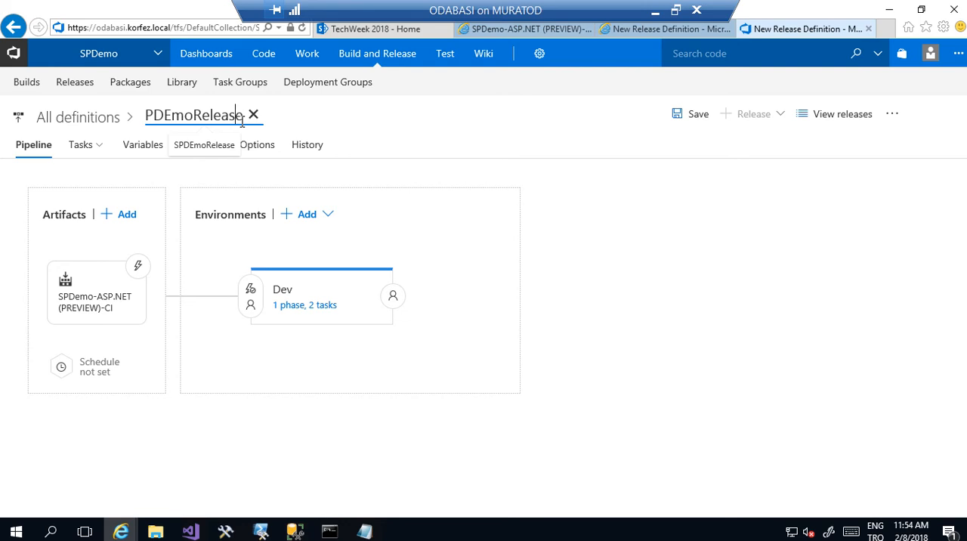
pyautogui.press('Home')
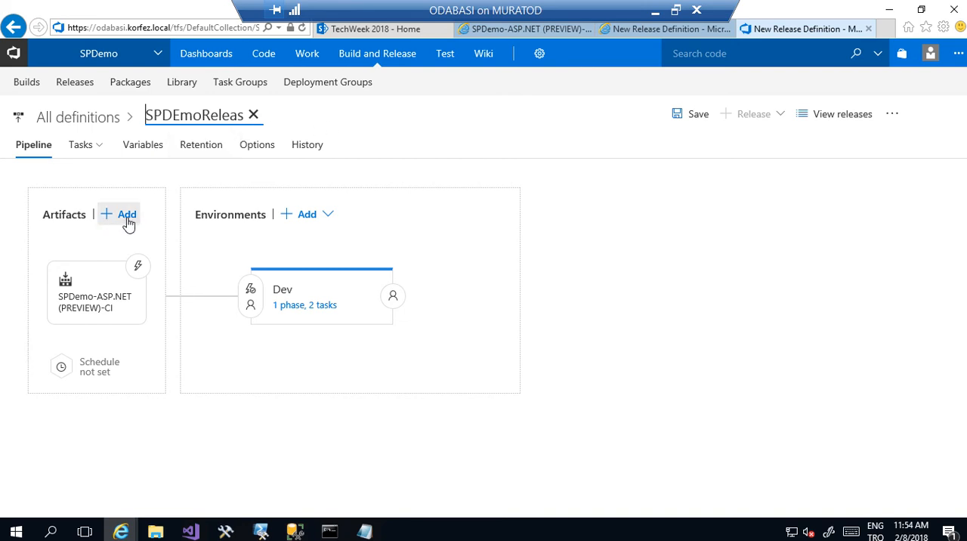
# - Enable the continuous deployment trigger on the SPDemo-ASP.NET (PREVIEW)-CI artifact and save the release definition without a comment
pyautogui.click(137, 267)
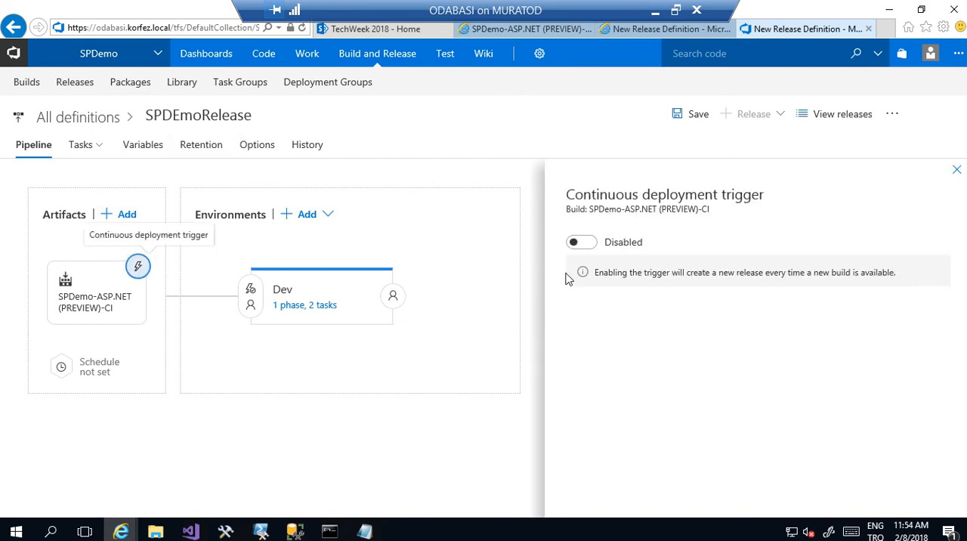
pyautogui.click(588, 243)
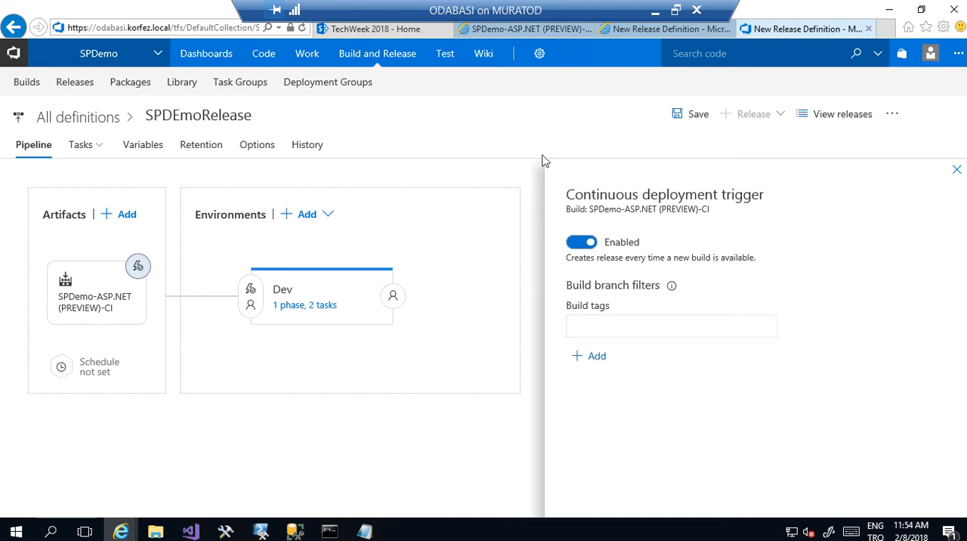
pyautogui.click(689, 115)
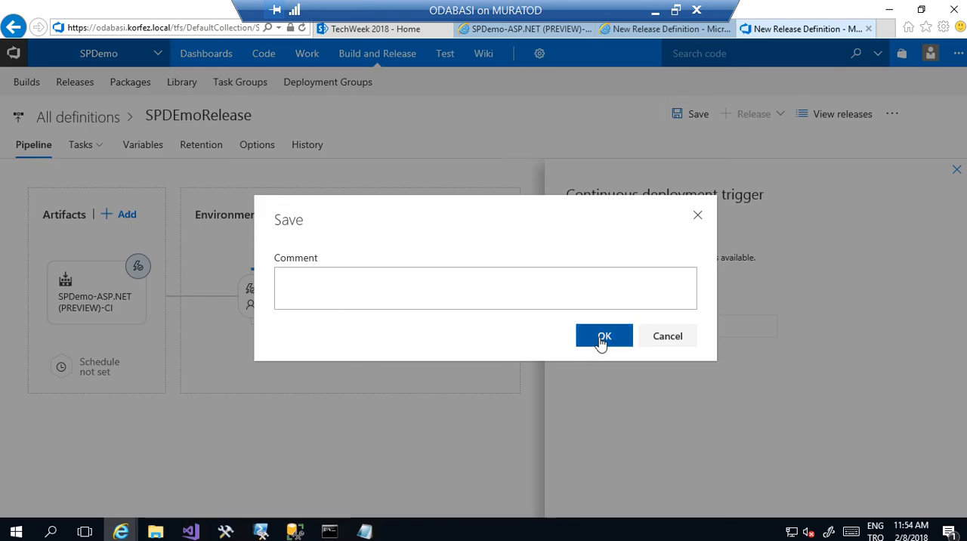
pyautogui.click(601, 341)
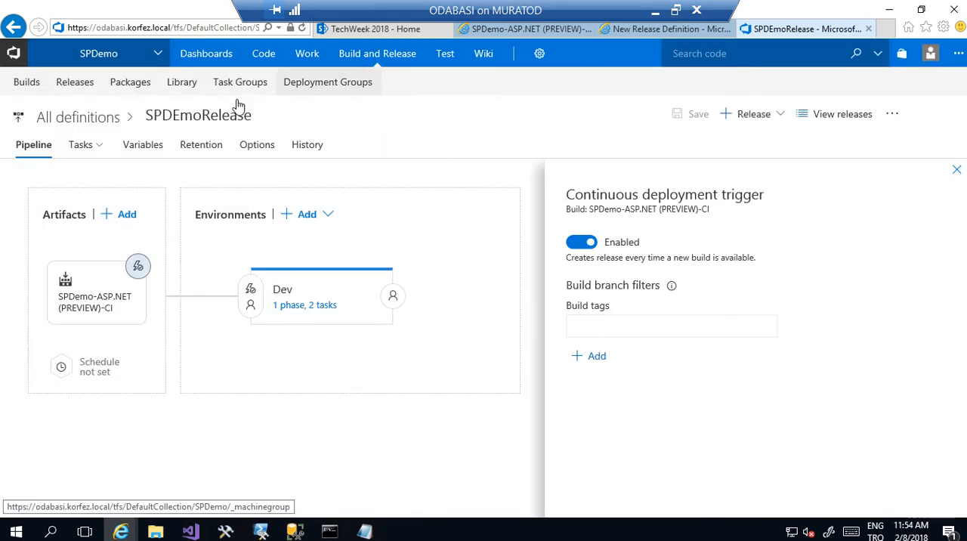
# - Edit the SPDemo-ASP.NET (PREVIEW)-CI build definition to enable its Continuous Integration trigger, and save it without queuing a build
pyautogui.click(26, 83)
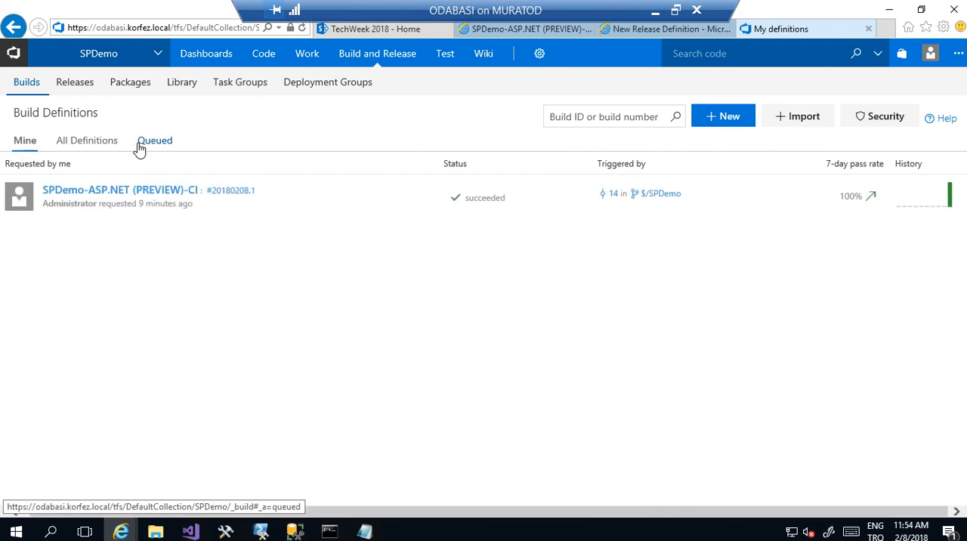
pyautogui.click(422, 200)
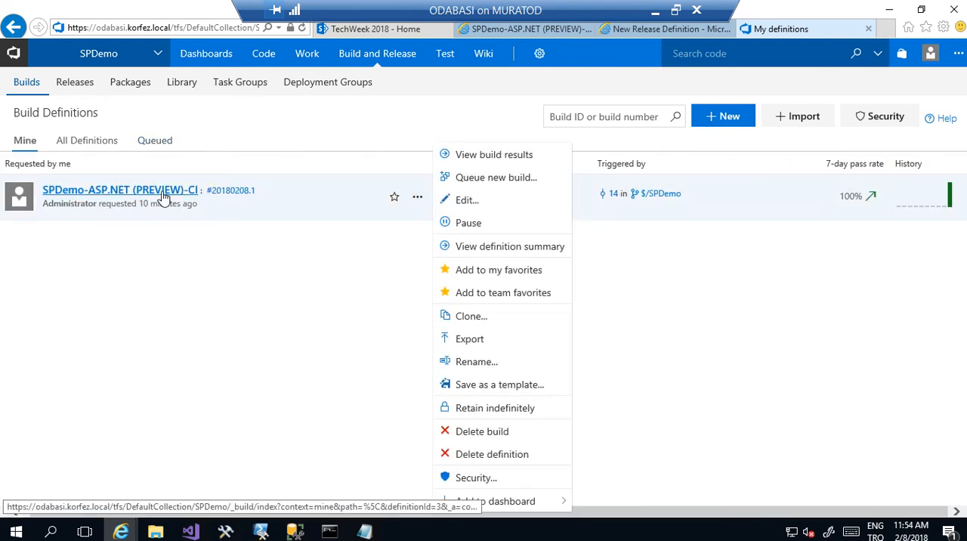
pyautogui.click(461, 201)
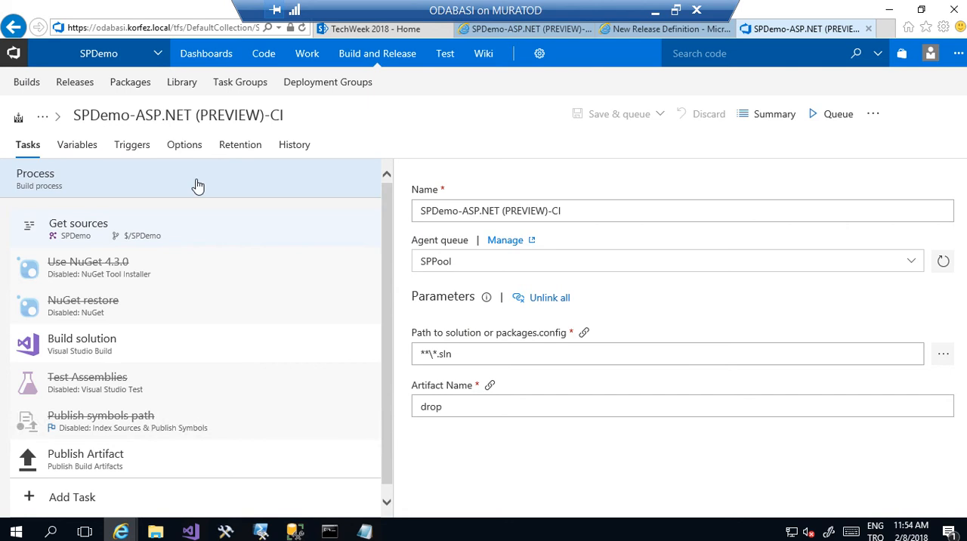
pyautogui.click(131, 146)
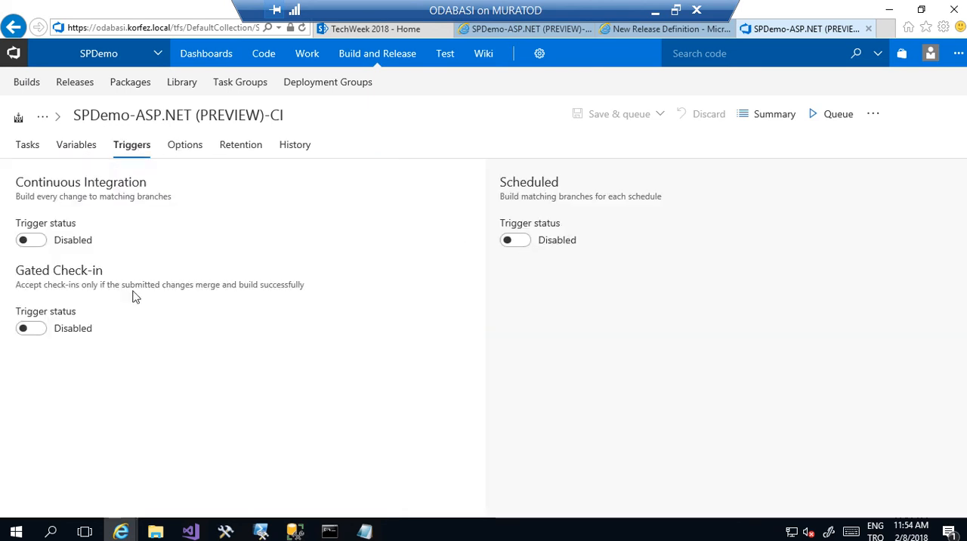
pyautogui.click(30, 243)
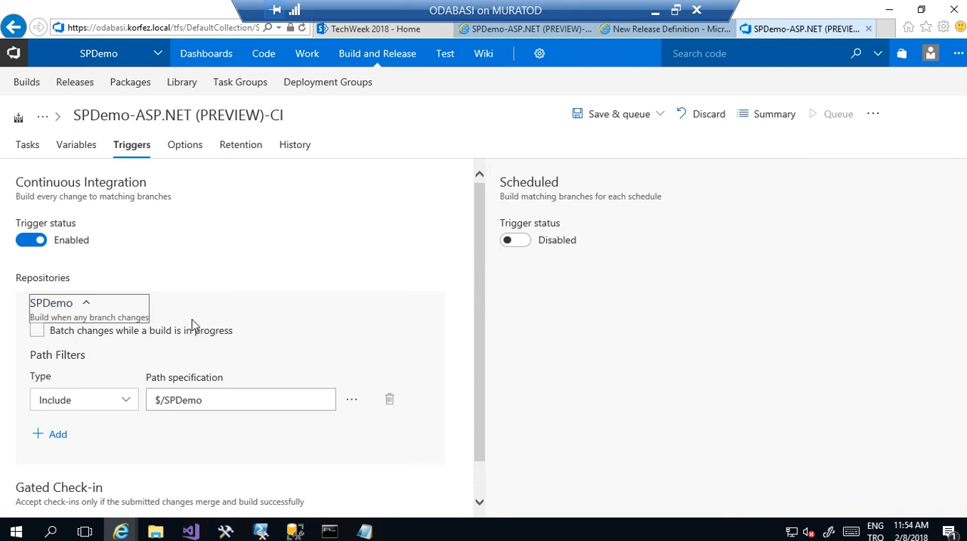
pyautogui.click(630, 124)
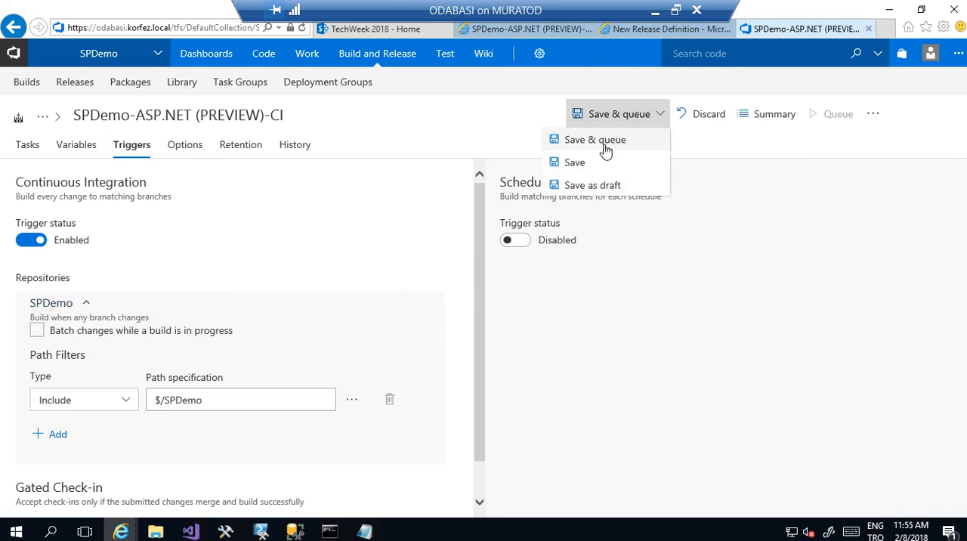
pyautogui.click(593, 163)
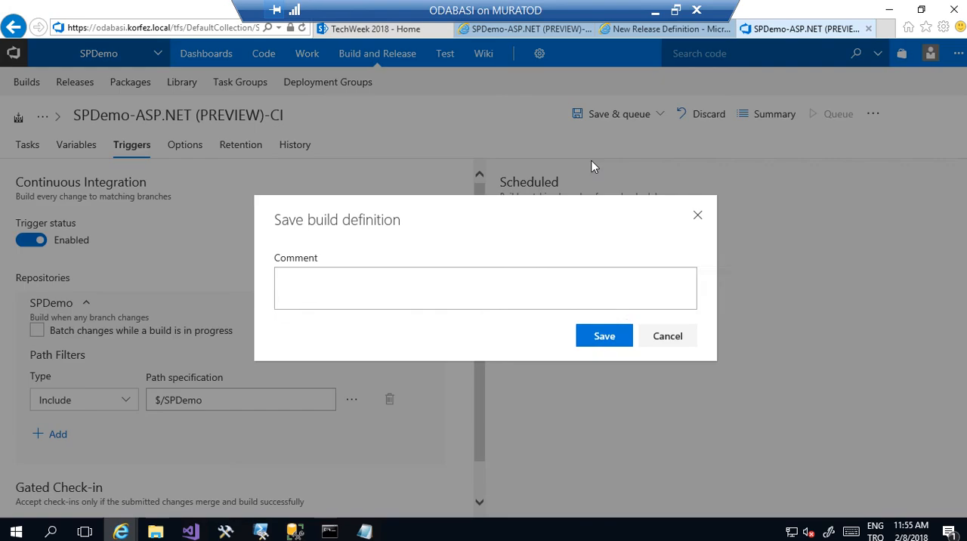
pyautogui.click(605, 337)
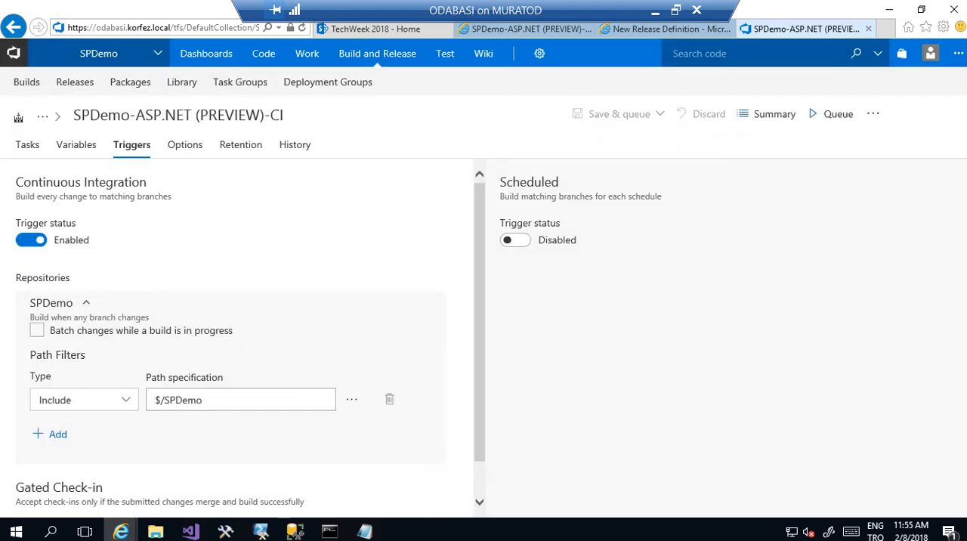
# - Switch to Visual Studio, change the lblSpDemo text to "Hello World 2", save all files and check in the pending change
pyautogui.click(189, 533)
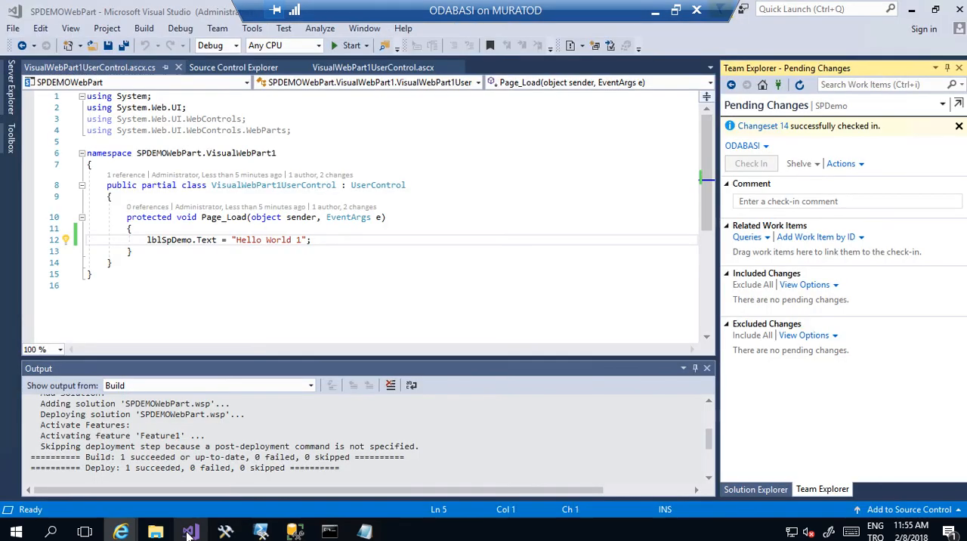
pyautogui.click(302, 242)
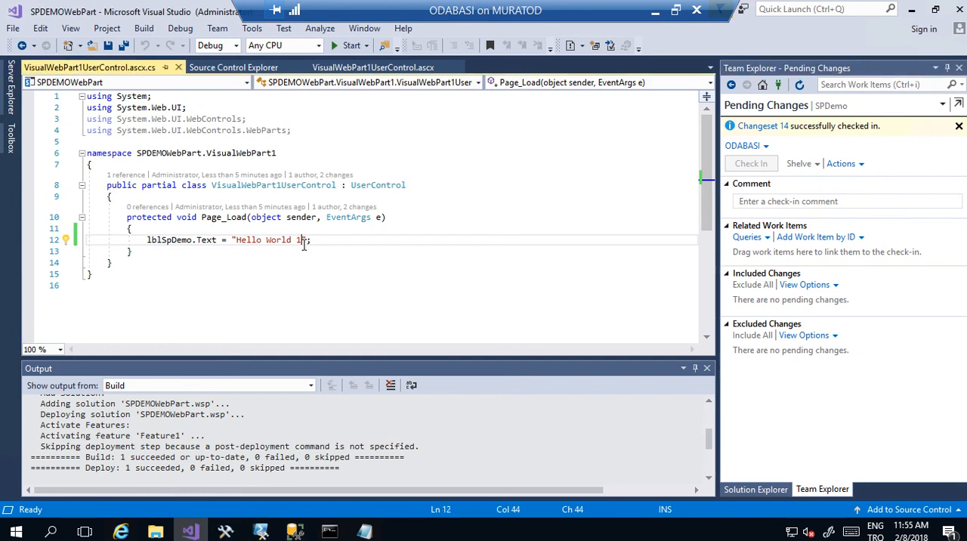
pyautogui.press('BackSpace')
pyautogui.write('2')
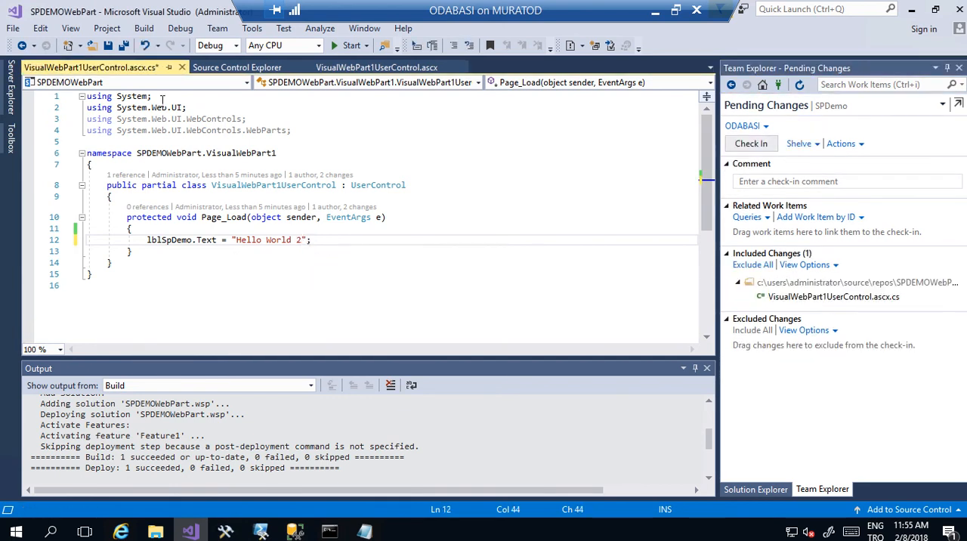
pyautogui.click(125, 46)
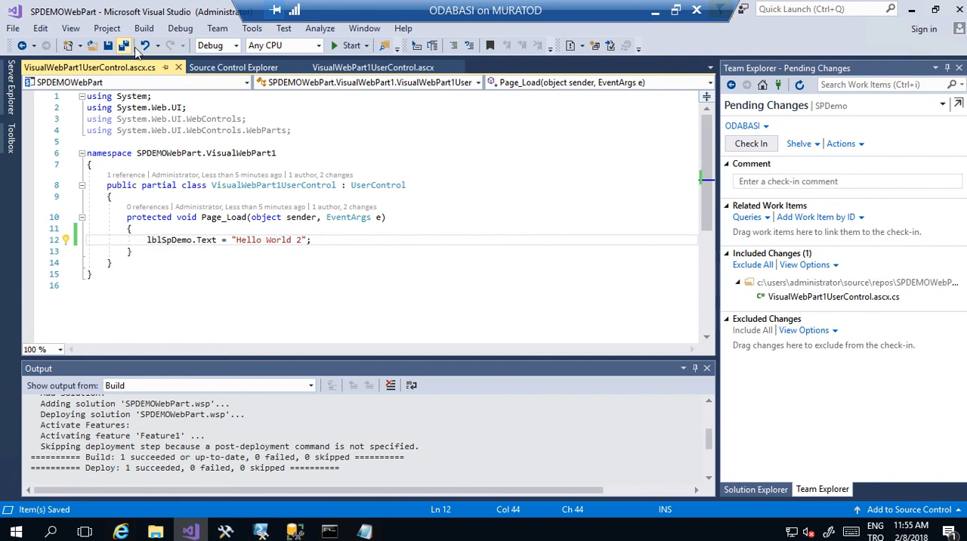
pyautogui.click(762, 145)
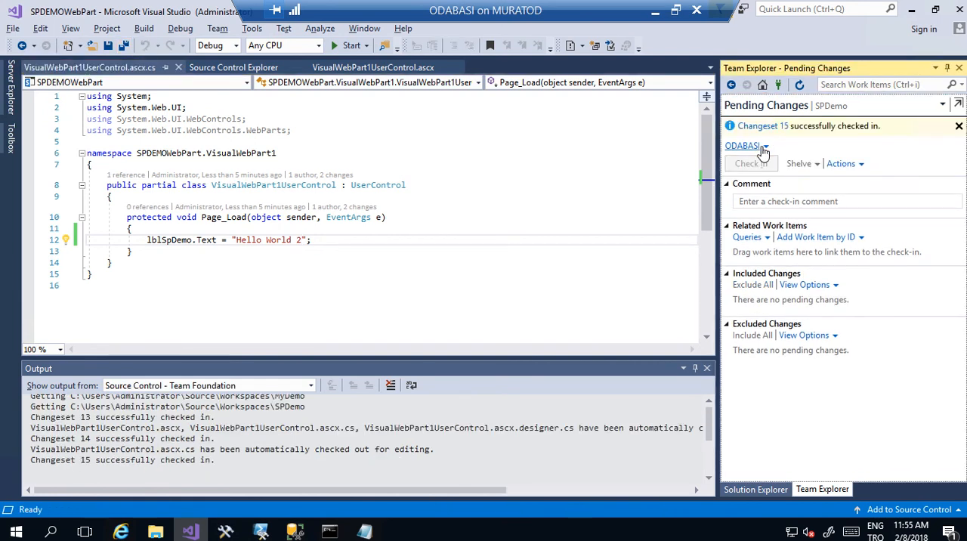
# - Switch back to Internet Explorer and follow the console output of the in-progress SPDemo-ASP.NET (PREVIEW)-CI build
pyautogui.hotkey('alt', 'Tab')
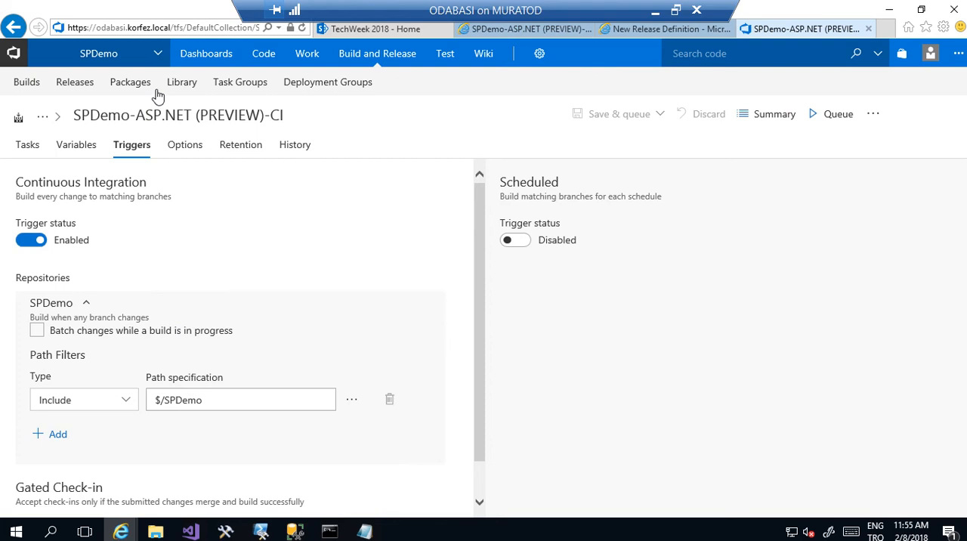
pyautogui.click(27, 83)
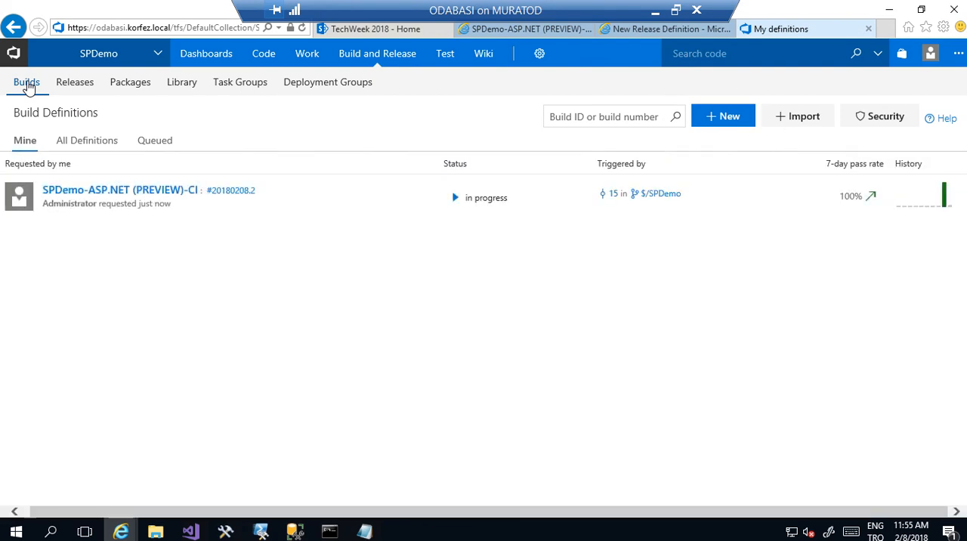
pyautogui.click(456, 197)
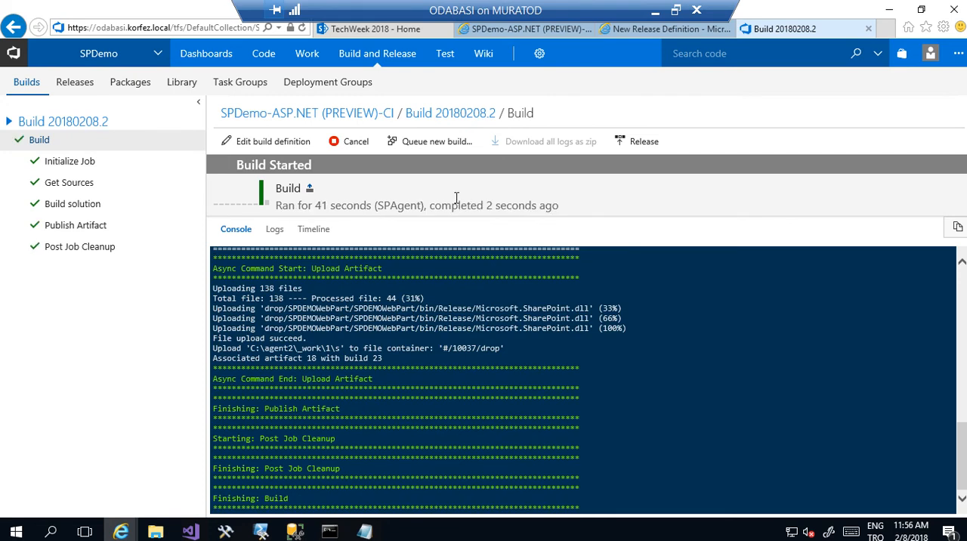
# - Open Release-2 from the releases list and follow its Dev deployment logs
pyautogui.click(75, 83)
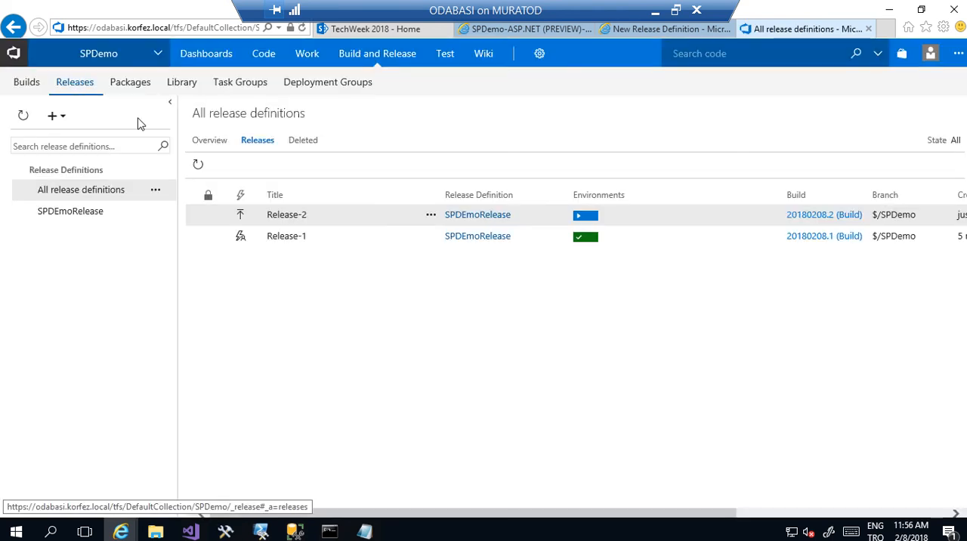
pyautogui.click(588, 216)
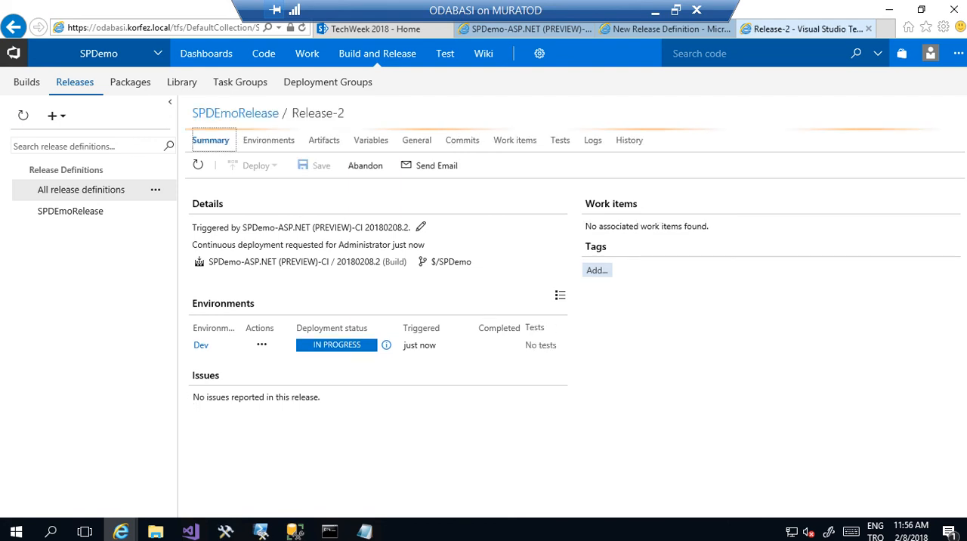
pyautogui.click(592, 140)
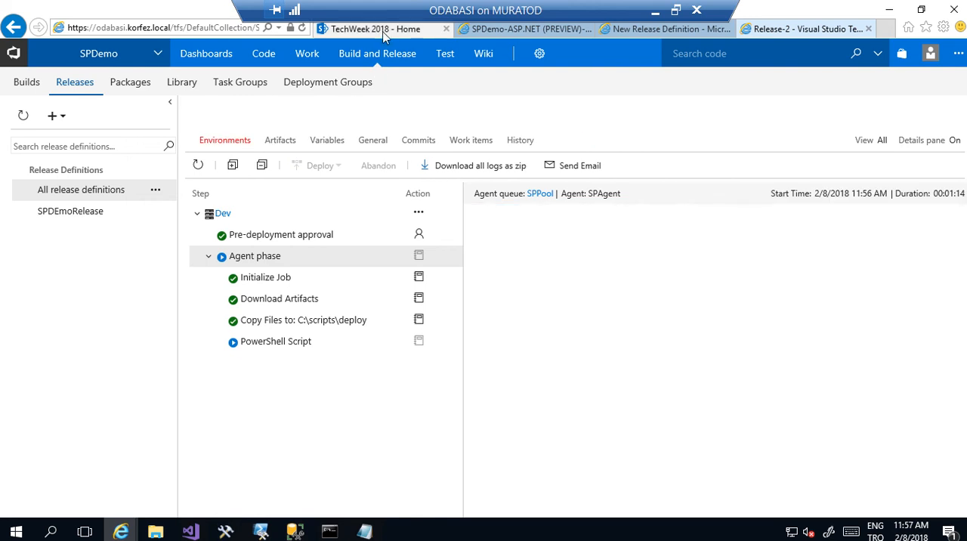
# - Reload the TechWeek 2018 SharePoint home page and check the text shown by the SPDEMOWebPart web part
pyautogui.click(385, 30)
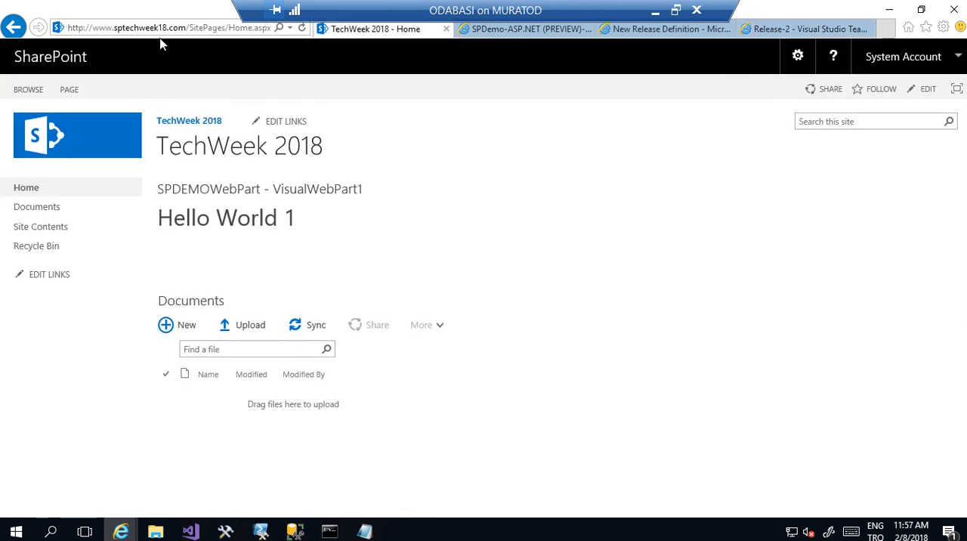
pyautogui.click(178, 31)
pyautogui.press('Return')
pyautogui.moveTo(285, 218); pyautogui.dragTo(302, 224)
# - Return to the TFS releases list and open Release-2 to check its deployment status
pyautogui.click(547, 35)
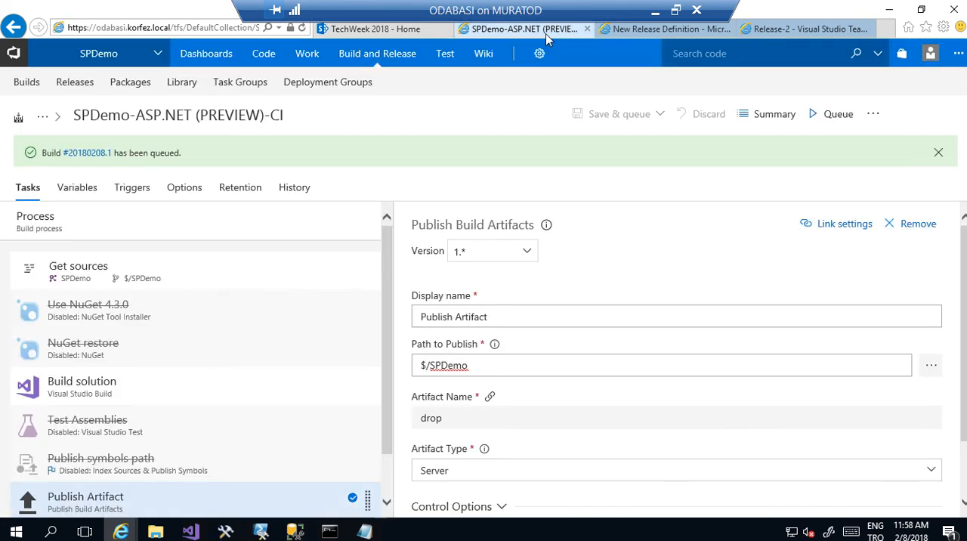
pyautogui.click(79, 92)
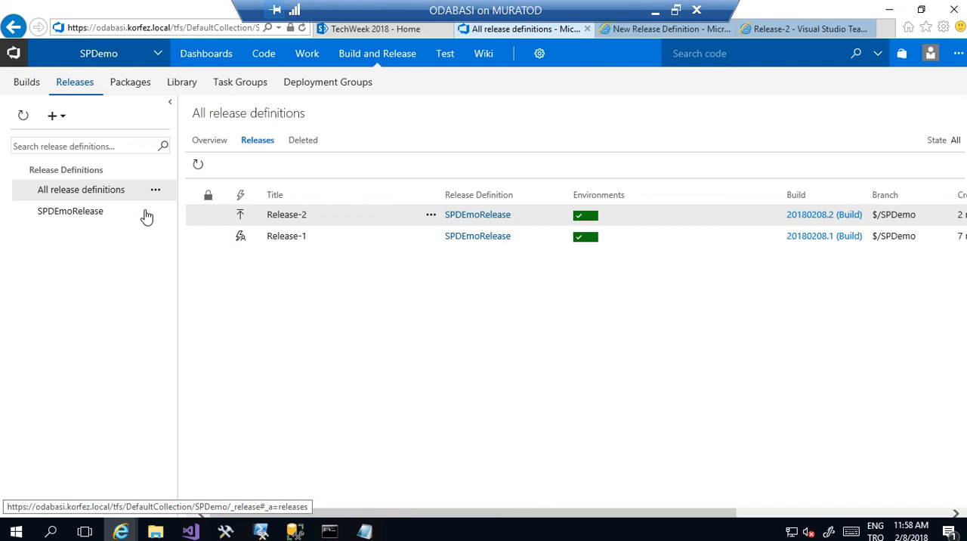
pyautogui.click(585, 217)
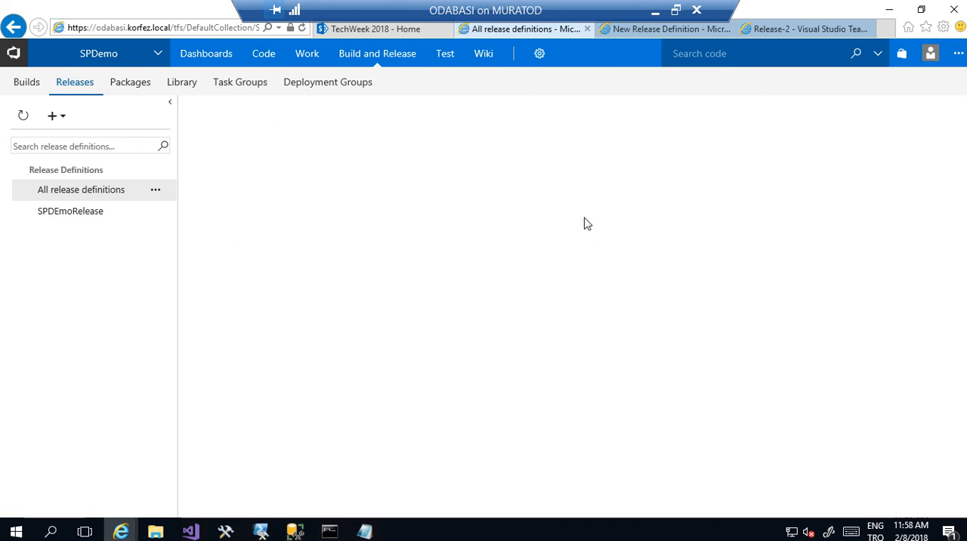
# - Edit the SPDEmoRelease definition, set the Dev environment's pre-deployment approval type to Specific users, and review the approver options
pyautogui.click(86, 215)
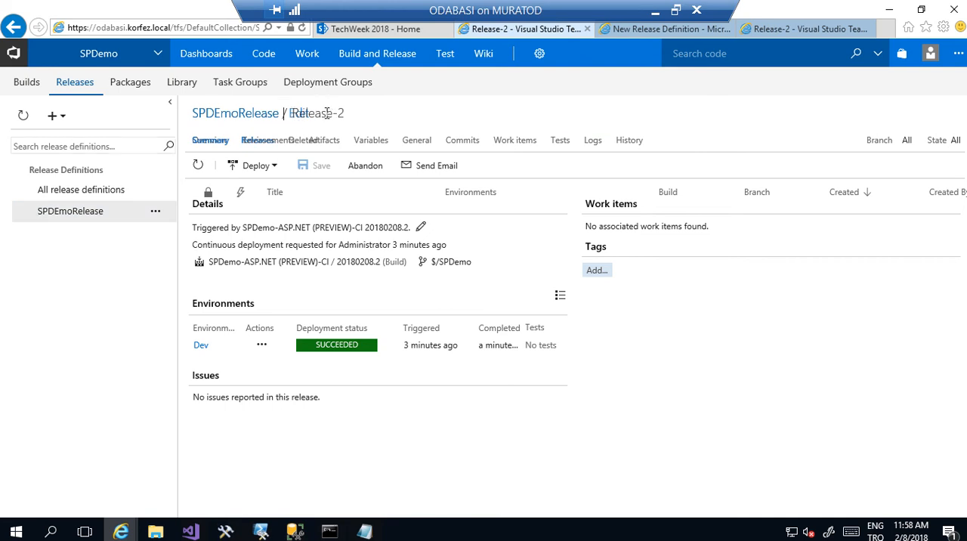
pyautogui.click(156, 214)
pyautogui.click(163, 284)
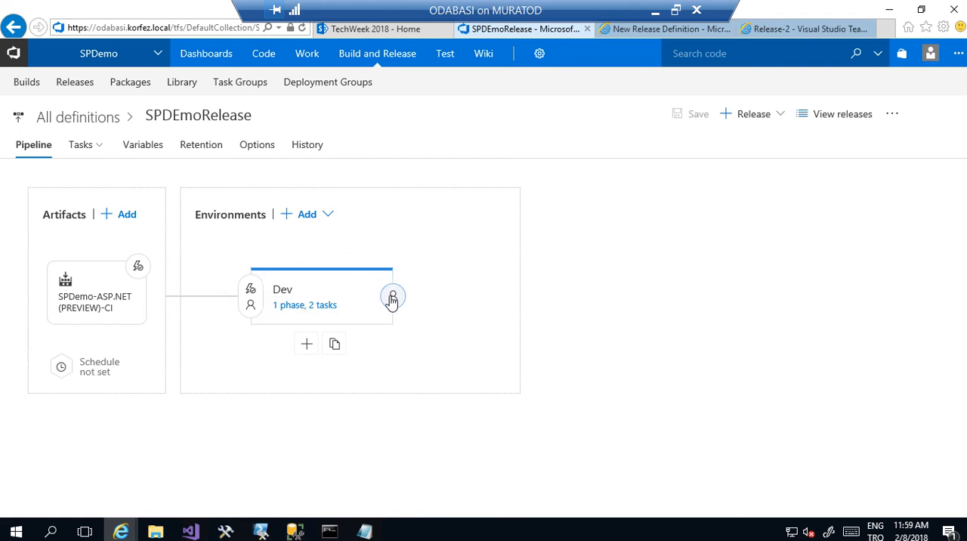
pyautogui.click(251, 310)
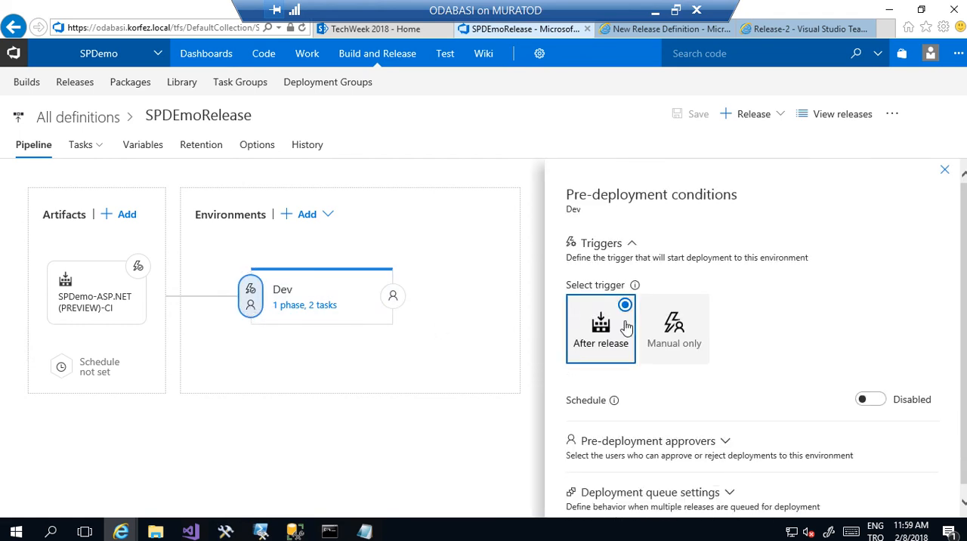
pyautogui.click(728, 448)
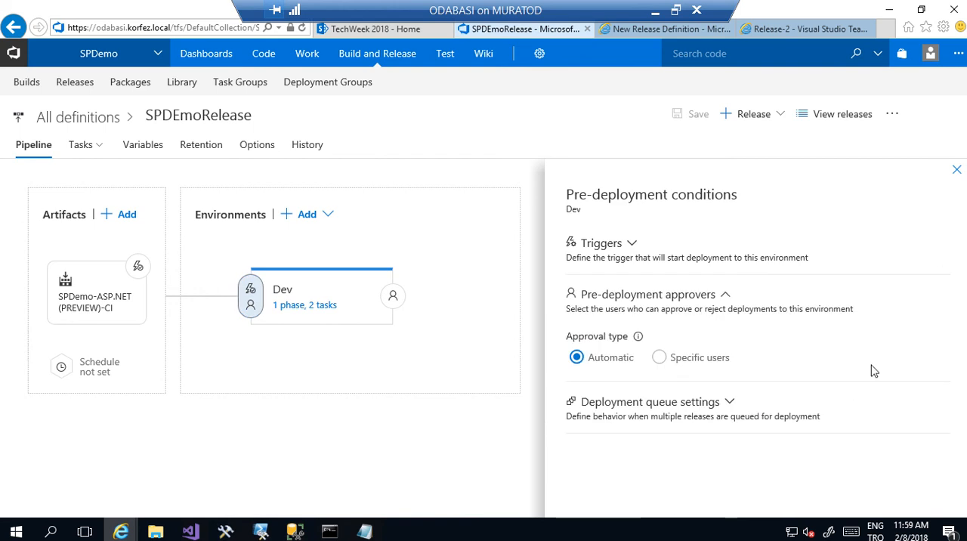
pyautogui.click(662, 366)
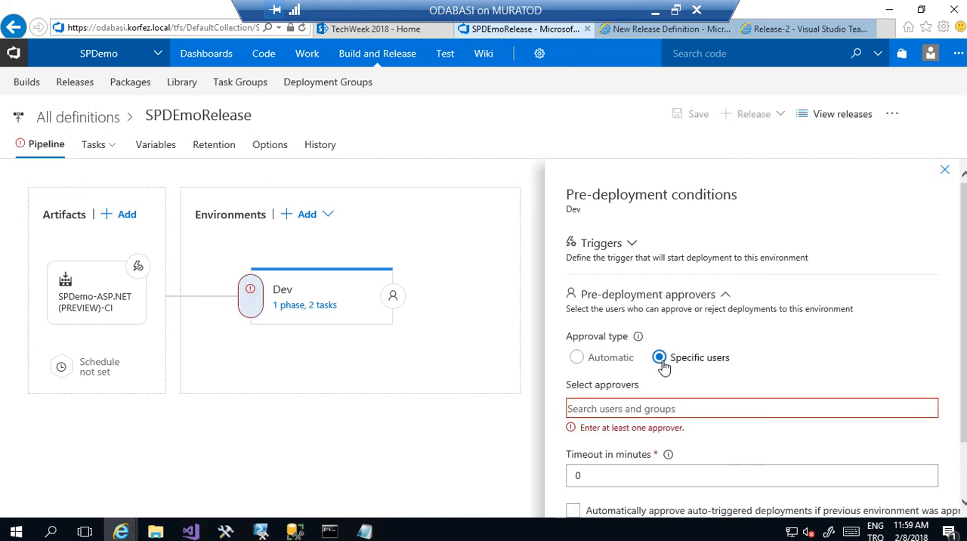
pyautogui.click(652, 409)
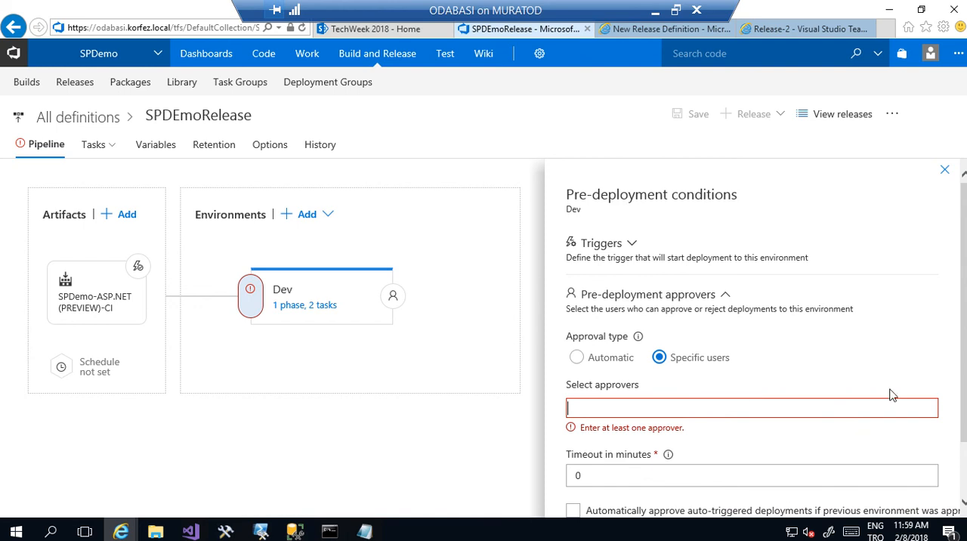
pyautogui.moveTo(964, 302); pyautogui.dragTo(965, 354)
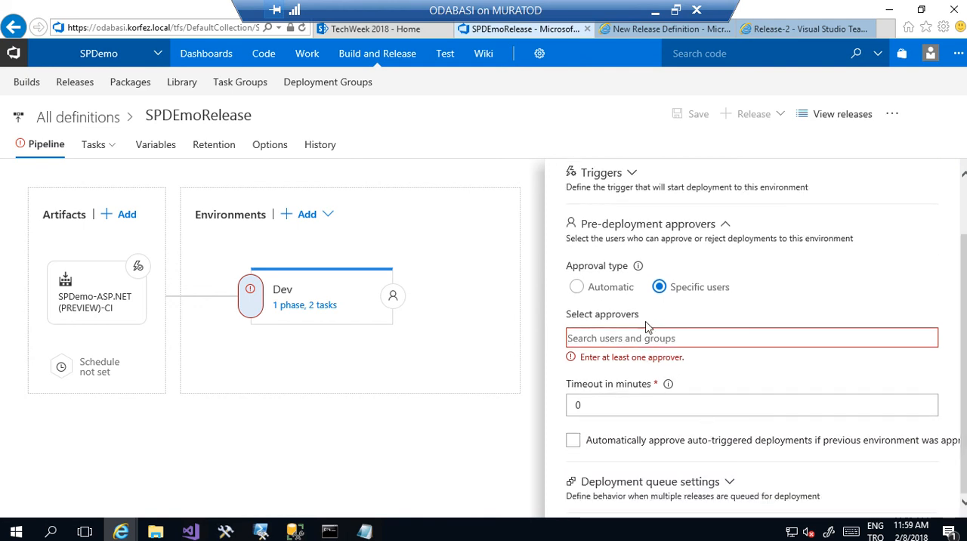